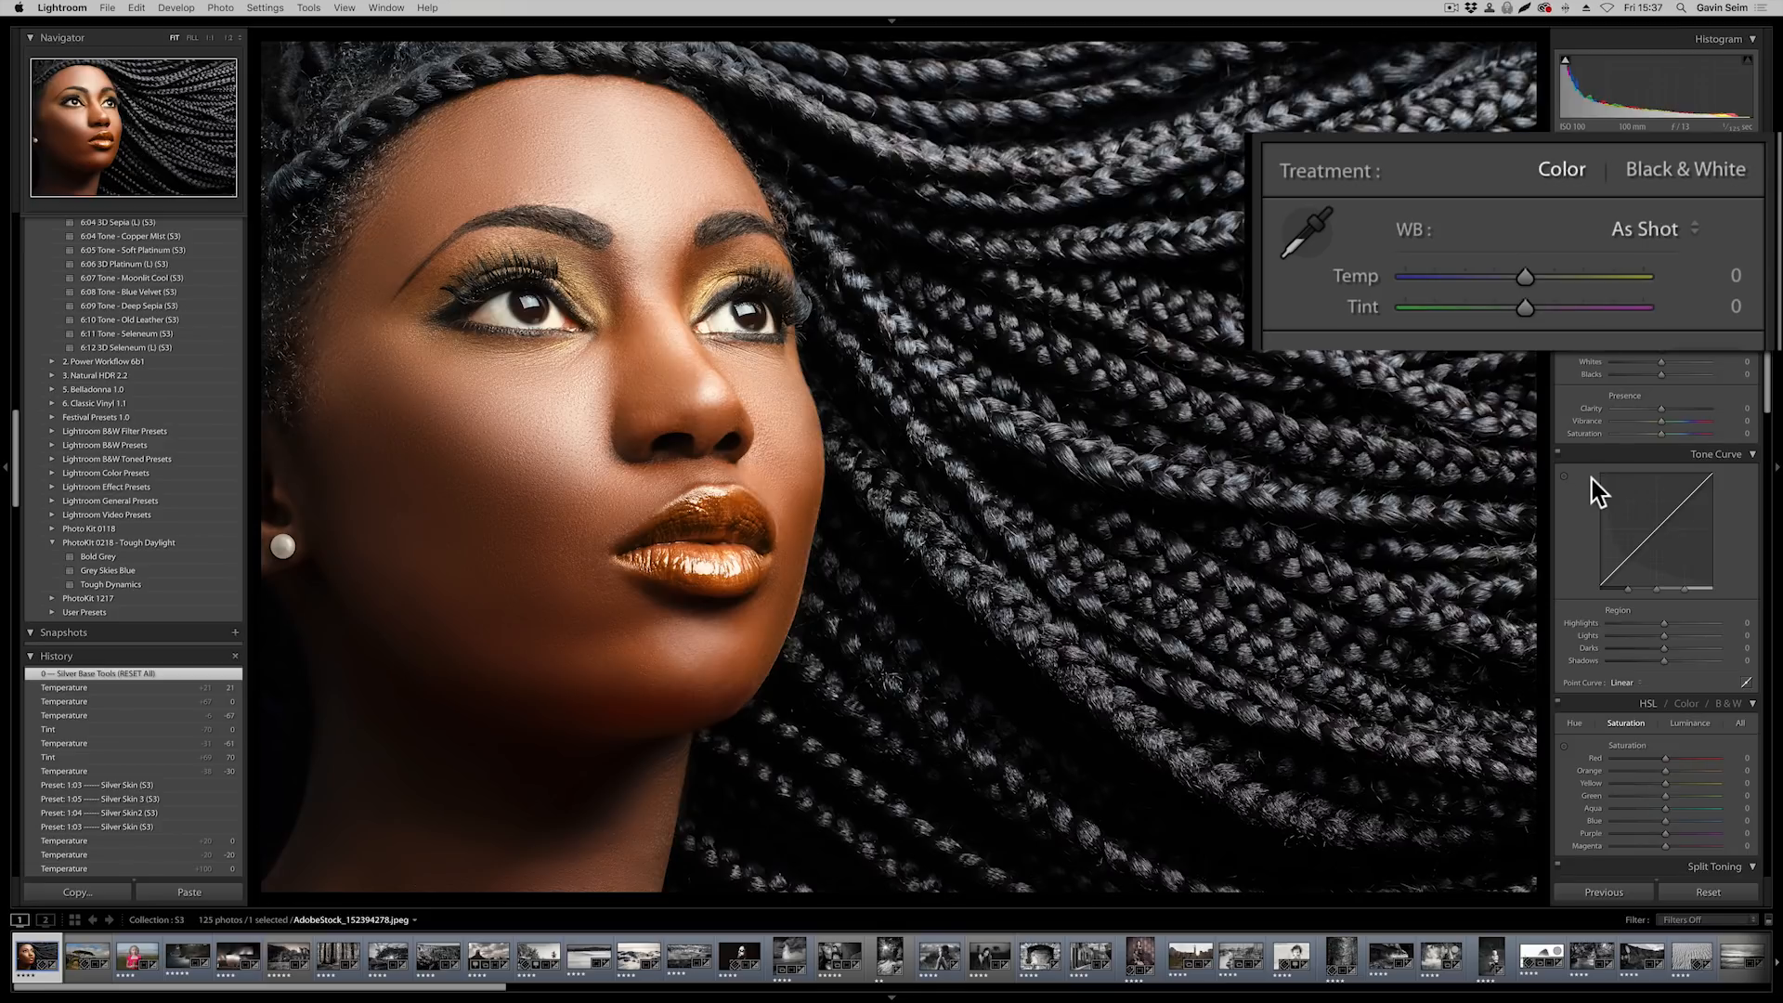
Try extreme white balance on the colour portrait with Temp −87 and Tint +66, and reset both settings to default
{"action": "left_click_drag", "start_coordinate": [1528, 279], "coordinate": [1482, 272]}
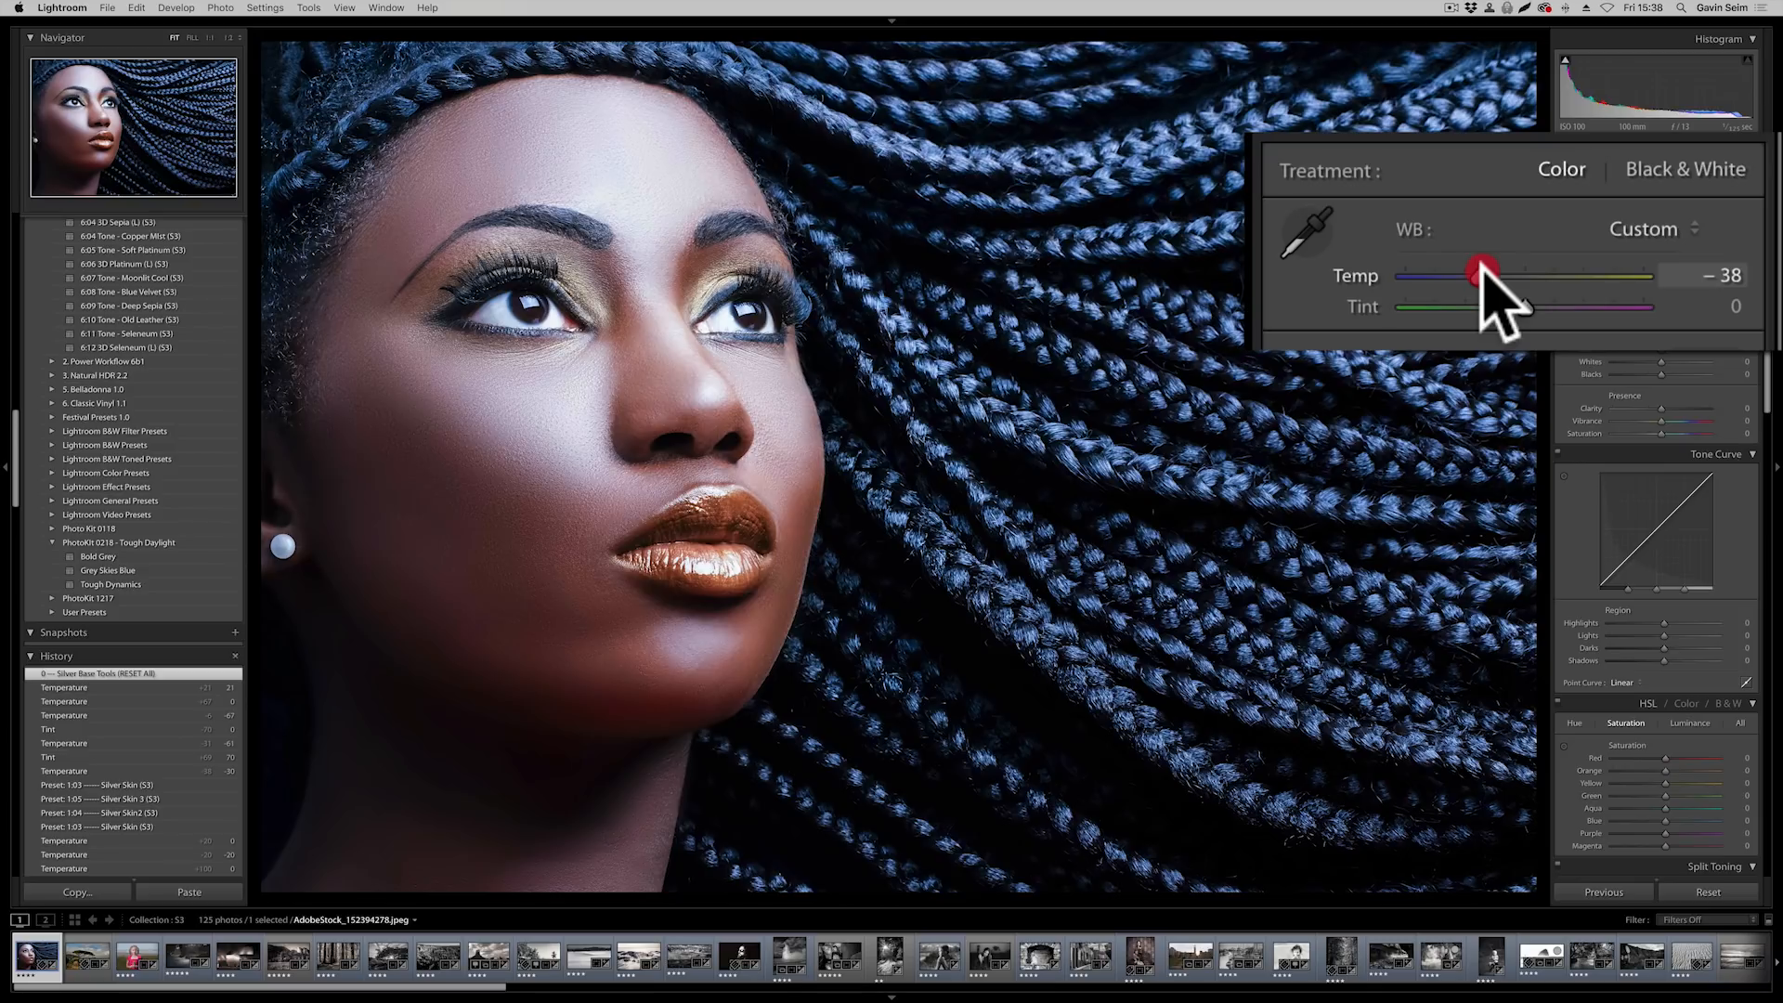
{"action": "left_click_drag", "start_coordinate": [1483, 274], "coordinate": [1421, 275]}
{"action": "left_click_drag", "start_coordinate": [1525, 307], "coordinate": [1609, 303]}
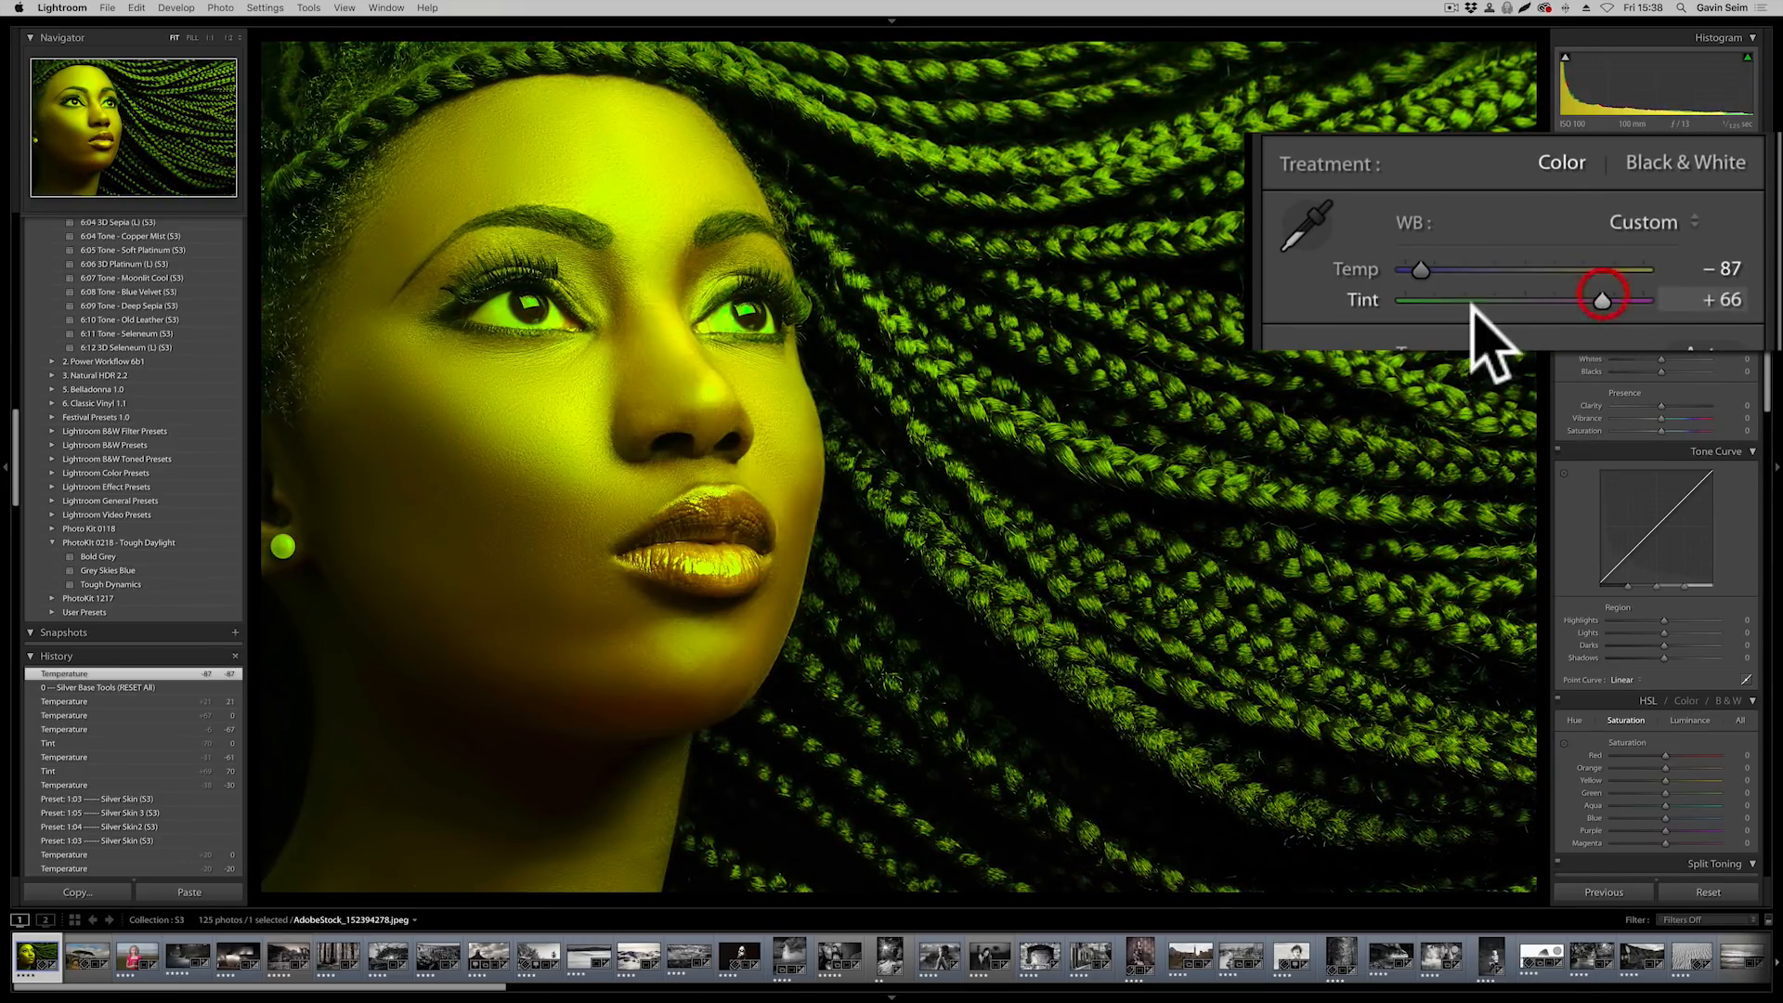
{"action": "double_click", "coordinate": [1346, 269]}
{"action": "double_click", "coordinate": [1354, 307]}
Apply the 1:03 Silver Skin (S3) preset from the Seim Silver V3.02 collection to the portrait with braided hair
{"action": "scroll", "coordinate": [138, 356], "scroll_direction": "up", "scroll_amount": 10}
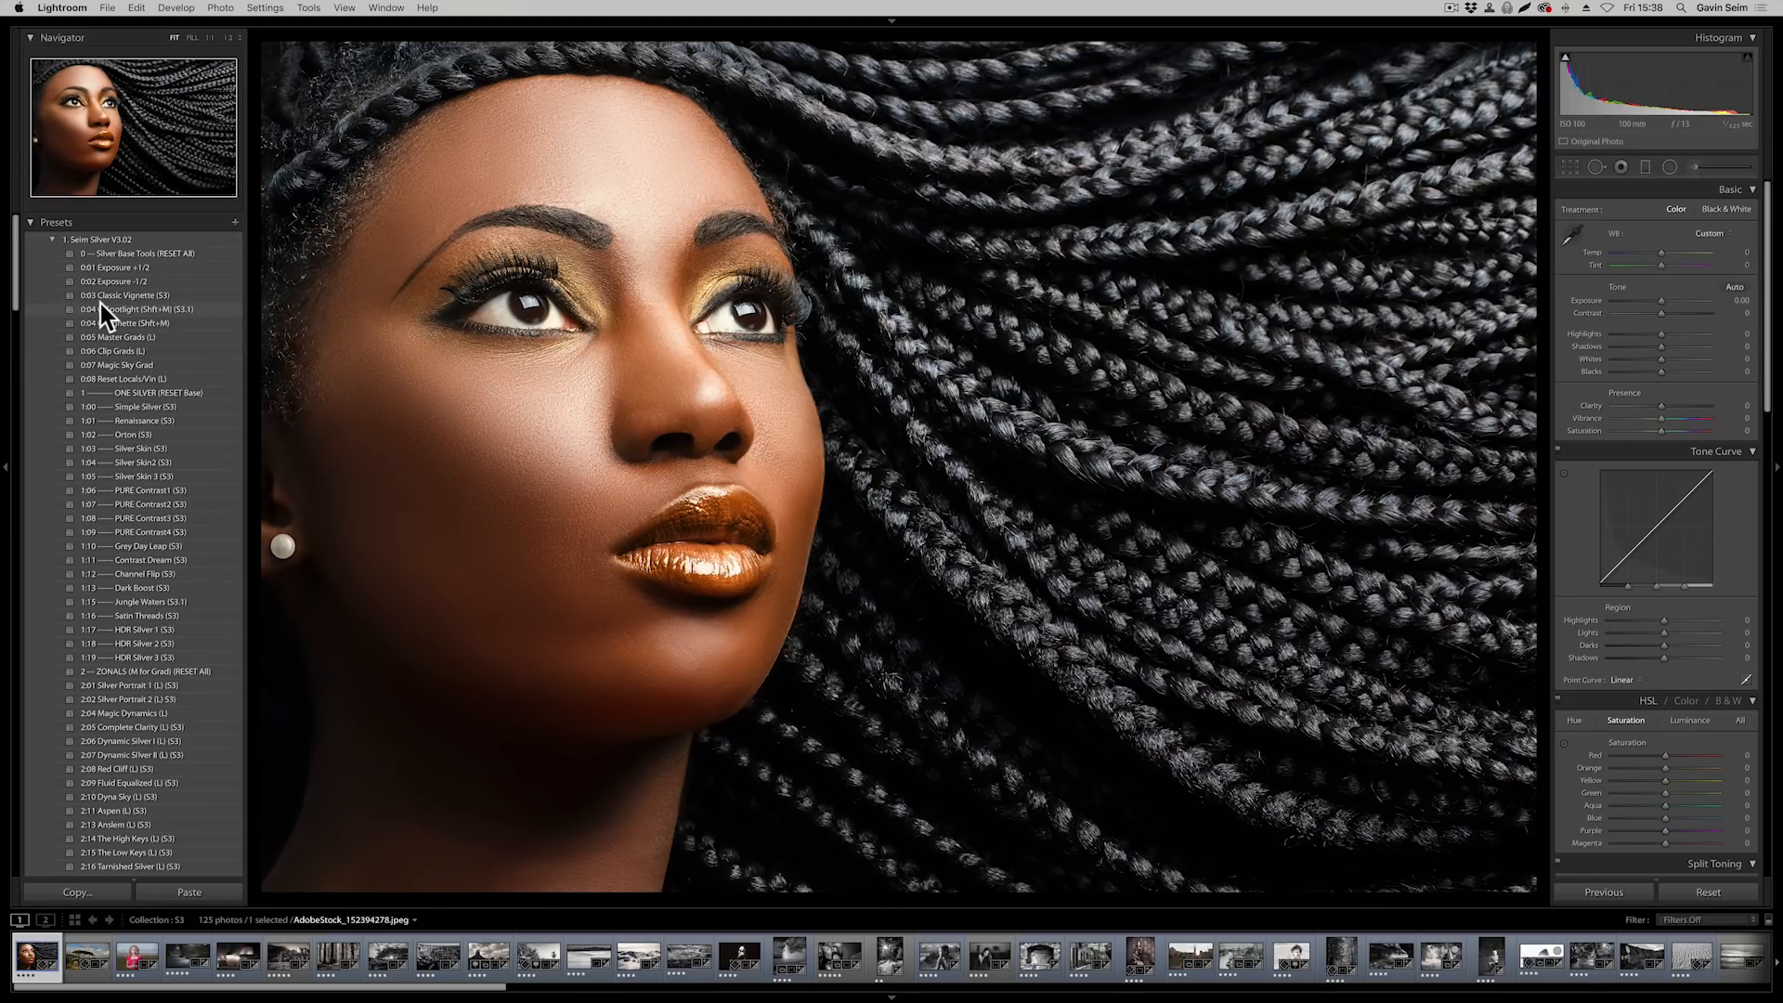
{"action": "scroll", "coordinate": [115, 613], "scroll_direction": "down", "scroll_amount": 8}
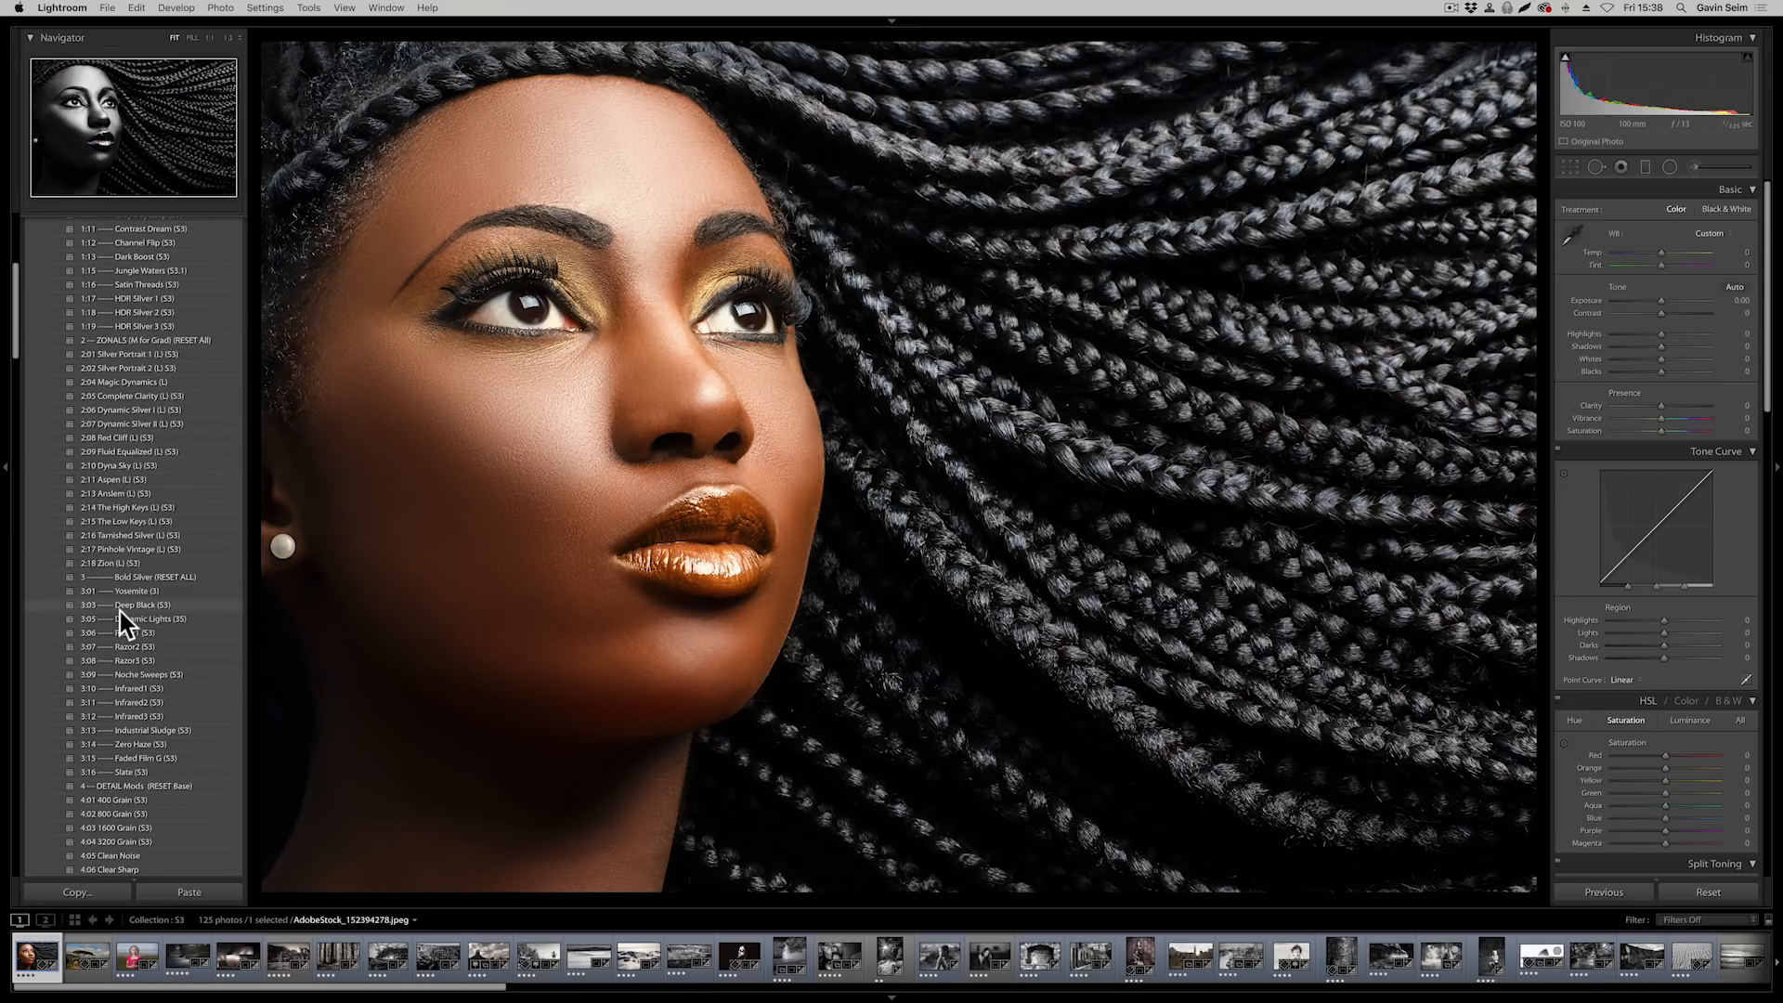
{"action": "scroll", "coordinate": [137, 622], "scroll_direction": "down", "scroll_amount": 4}
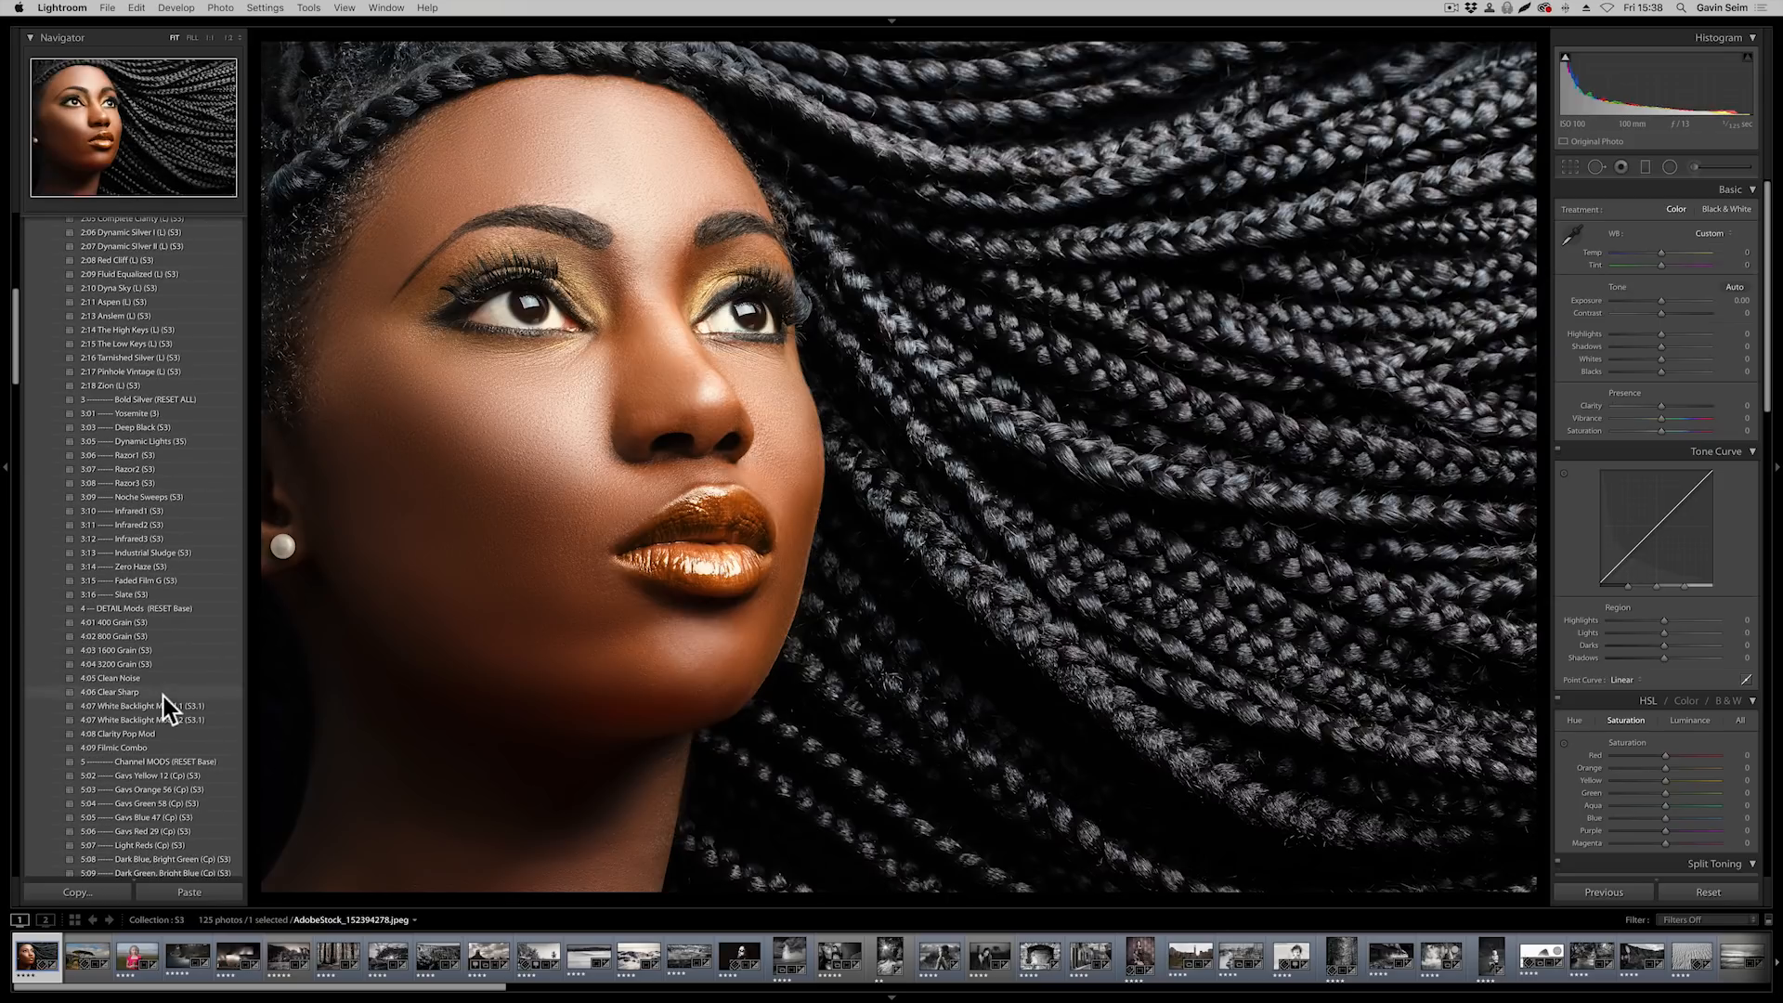
{"action": "scroll", "coordinate": [160, 686], "scroll_direction": "down", "scroll_amount": 2}
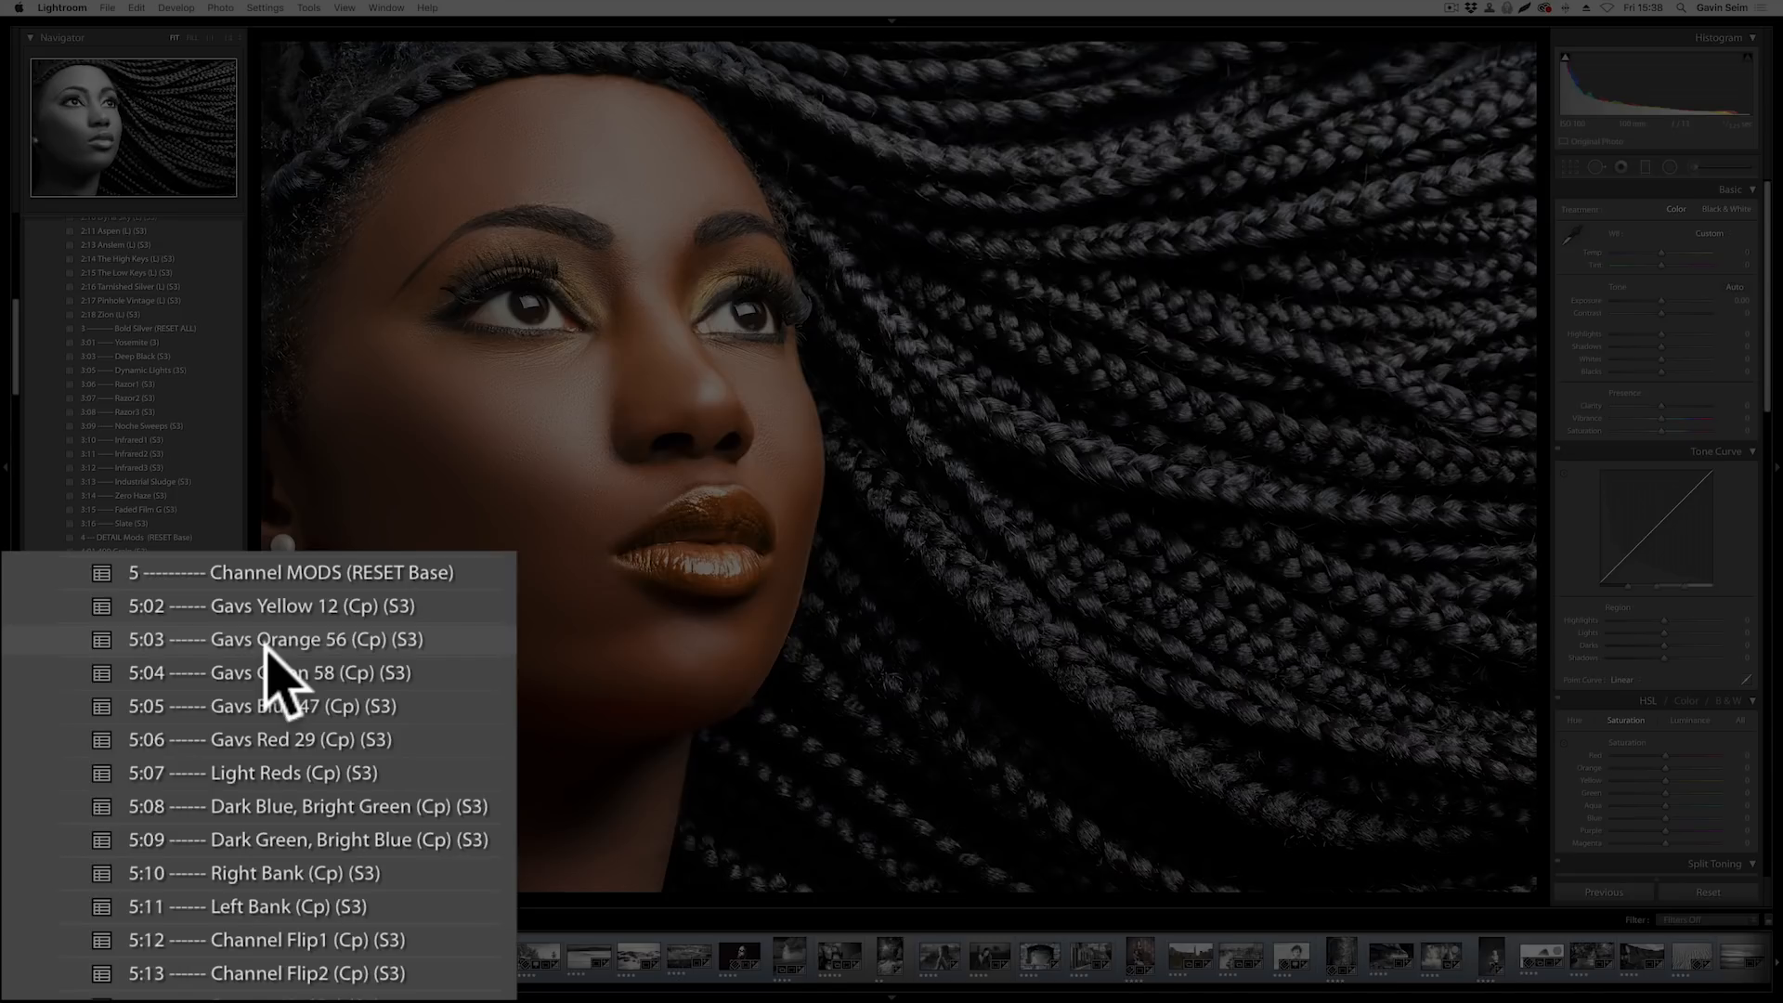
{"action": "scroll", "coordinate": [130, 557], "scroll_direction": "up", "scroll_amount": 15}
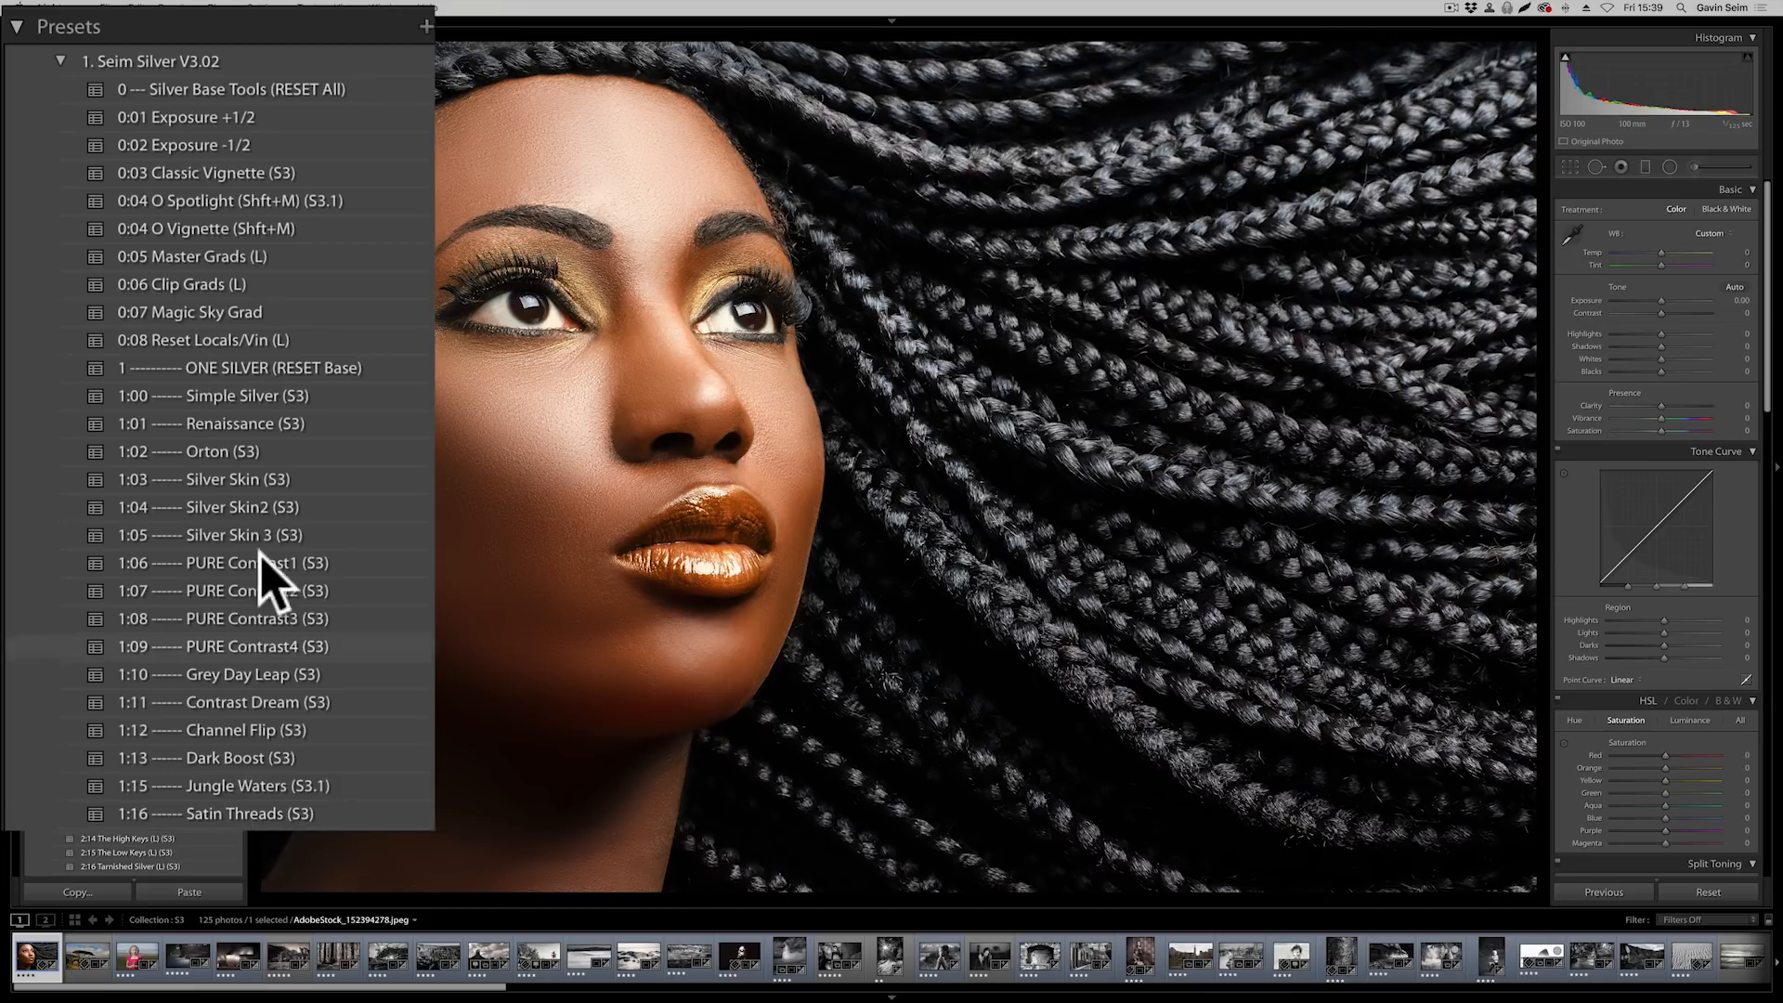
{"action": "left_click", "coordinate": [148, 450]}
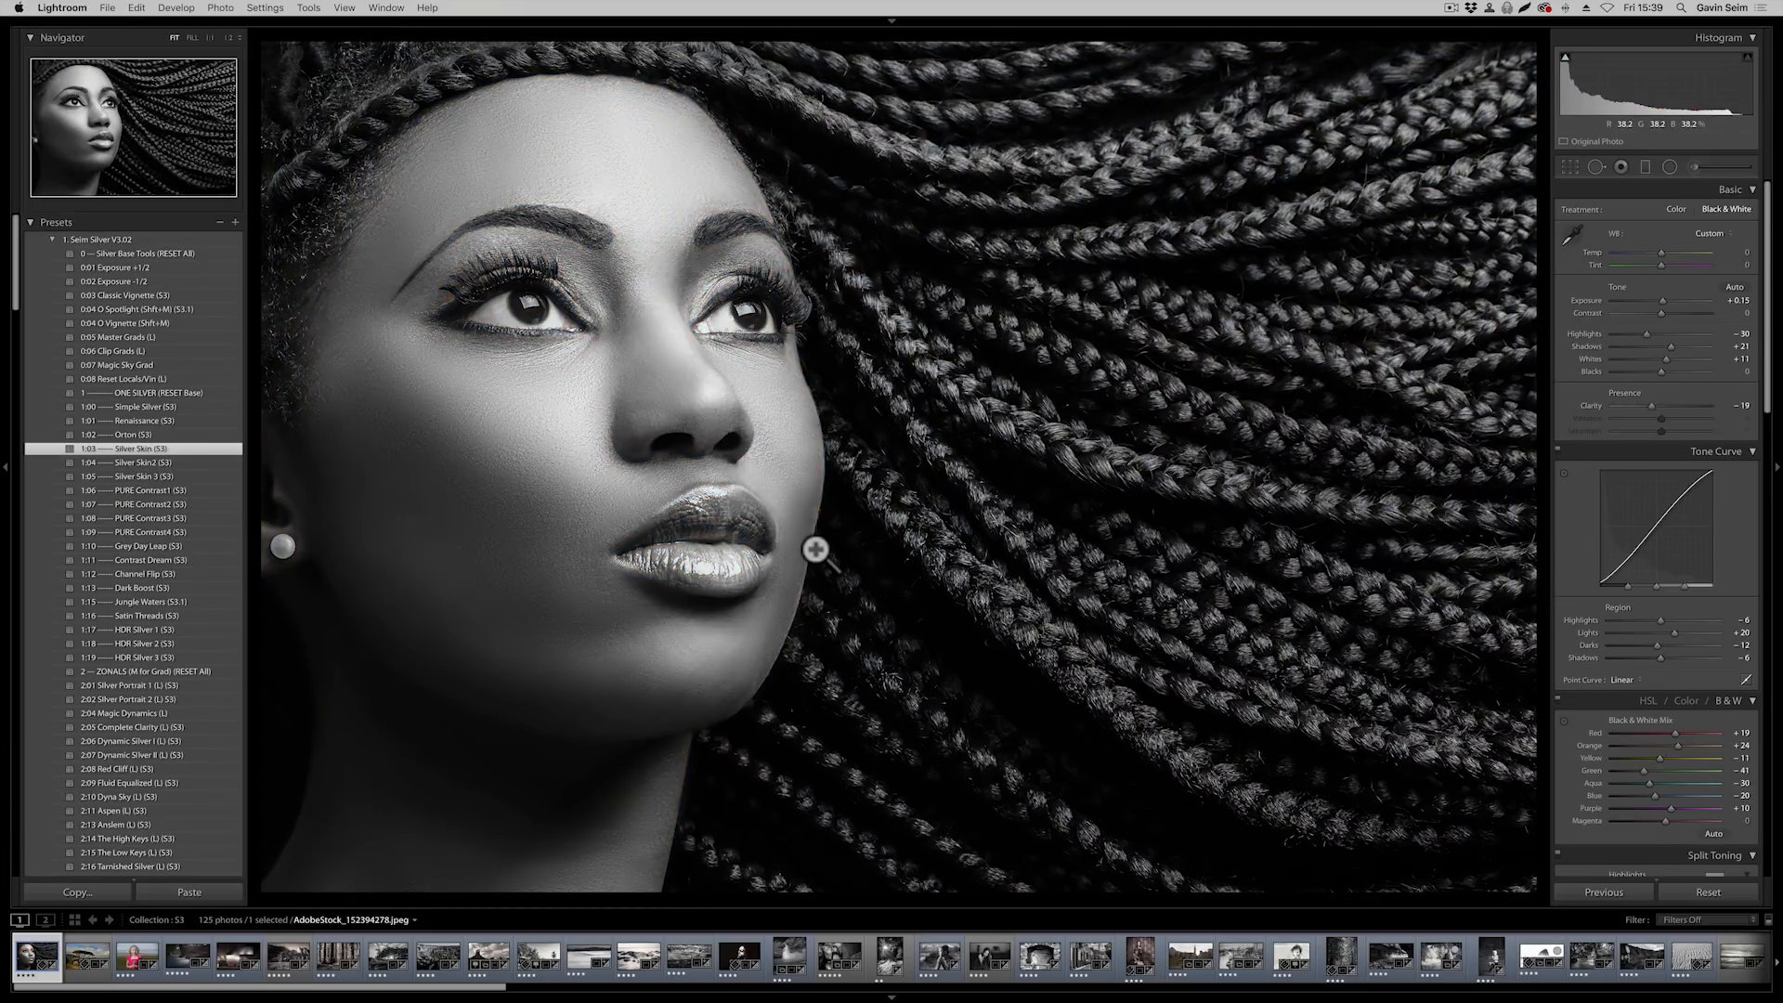
Set the black-and-white portrait's white balance to Temp −67 and Tint −41 and inspect the skin tones
{"action": "scroll", "coordinate": [1677, 436], "scroll_direction": "down", "scroll_amount": 5}
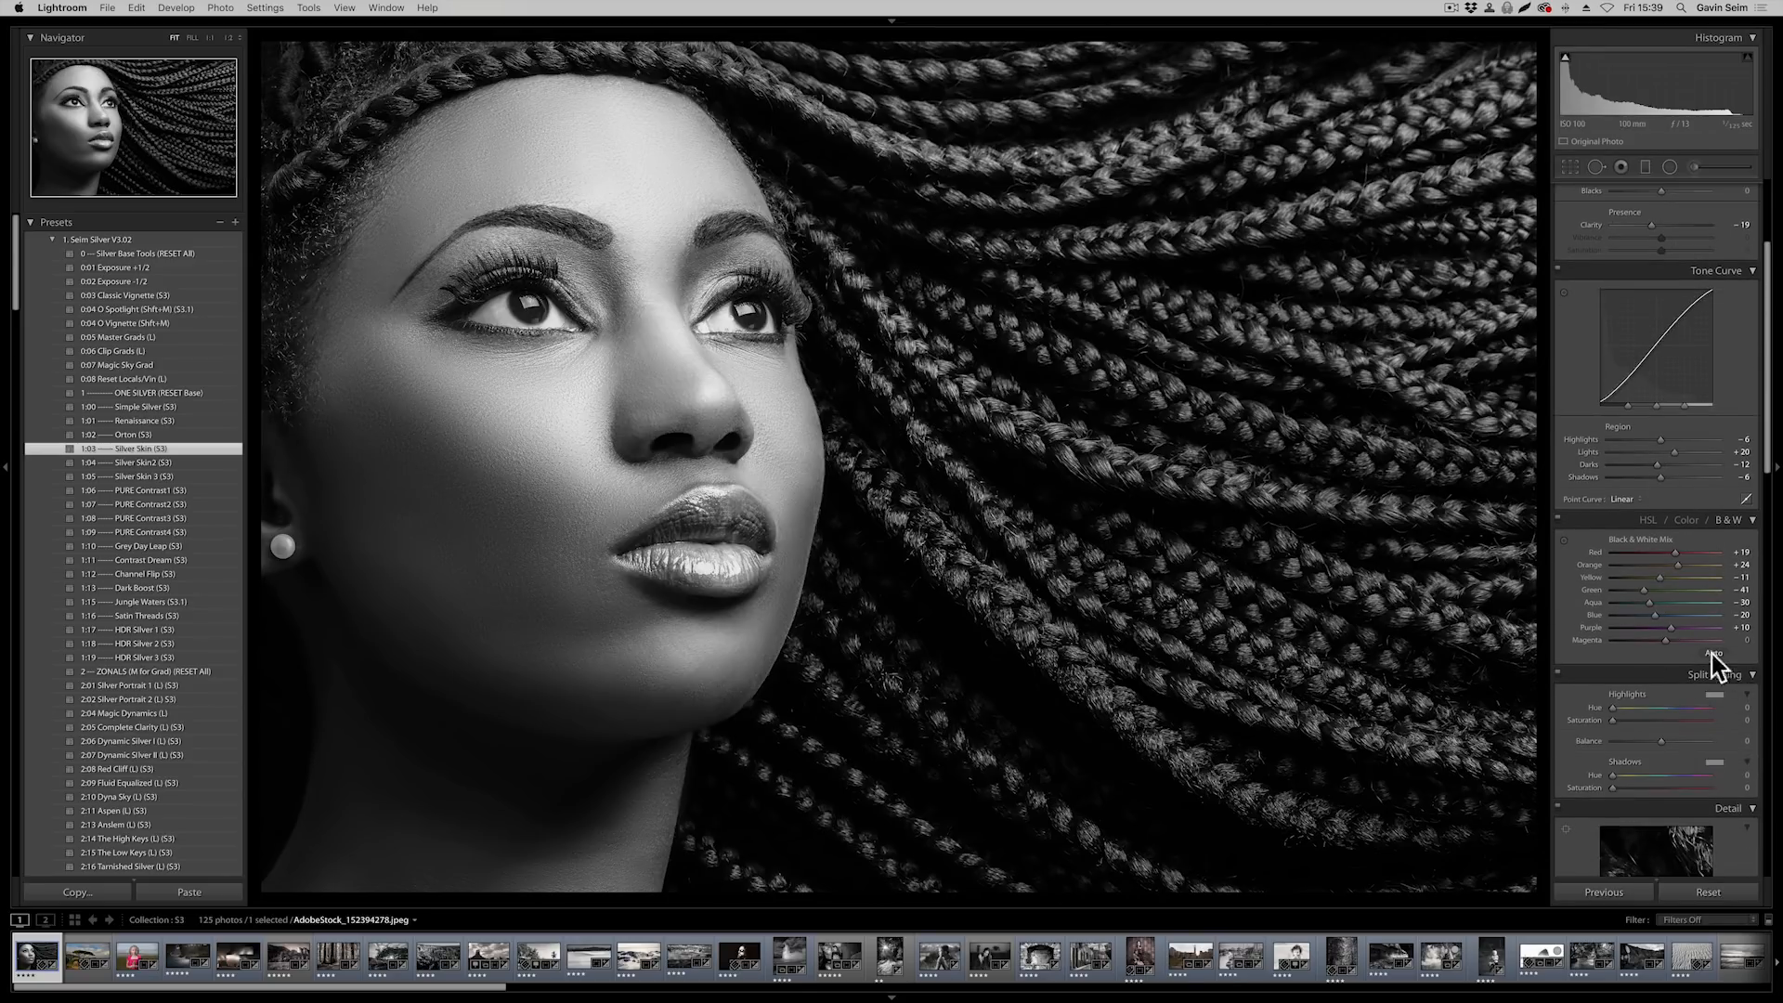
{"action": "scroll", "coordinate": [1675, 598], "scroll_direction": "up", "scroll_amount": 5}
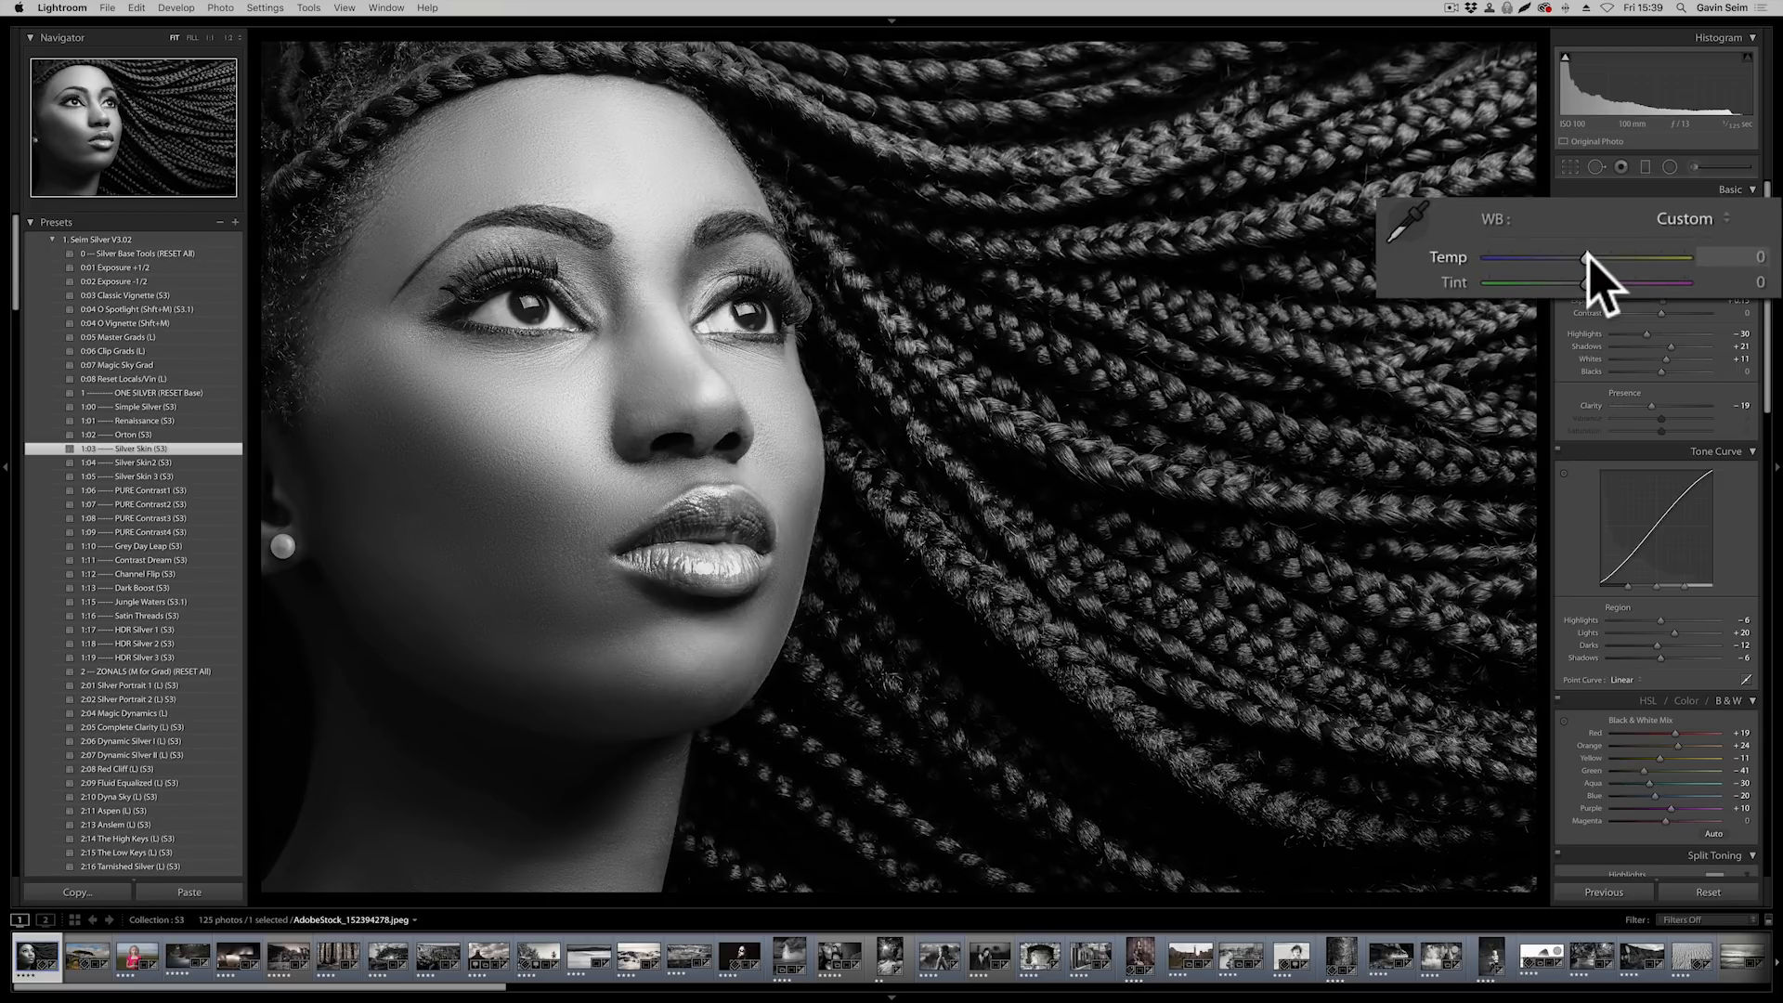
{"action": "left_click_drag", "start_coordinate": [1588, 257], "coordinate": [1513, 259]}
{"action": "left_click", "coordinate": [1631, 259]}
{"action": "left_click", "coordinate": [1638, 267]}
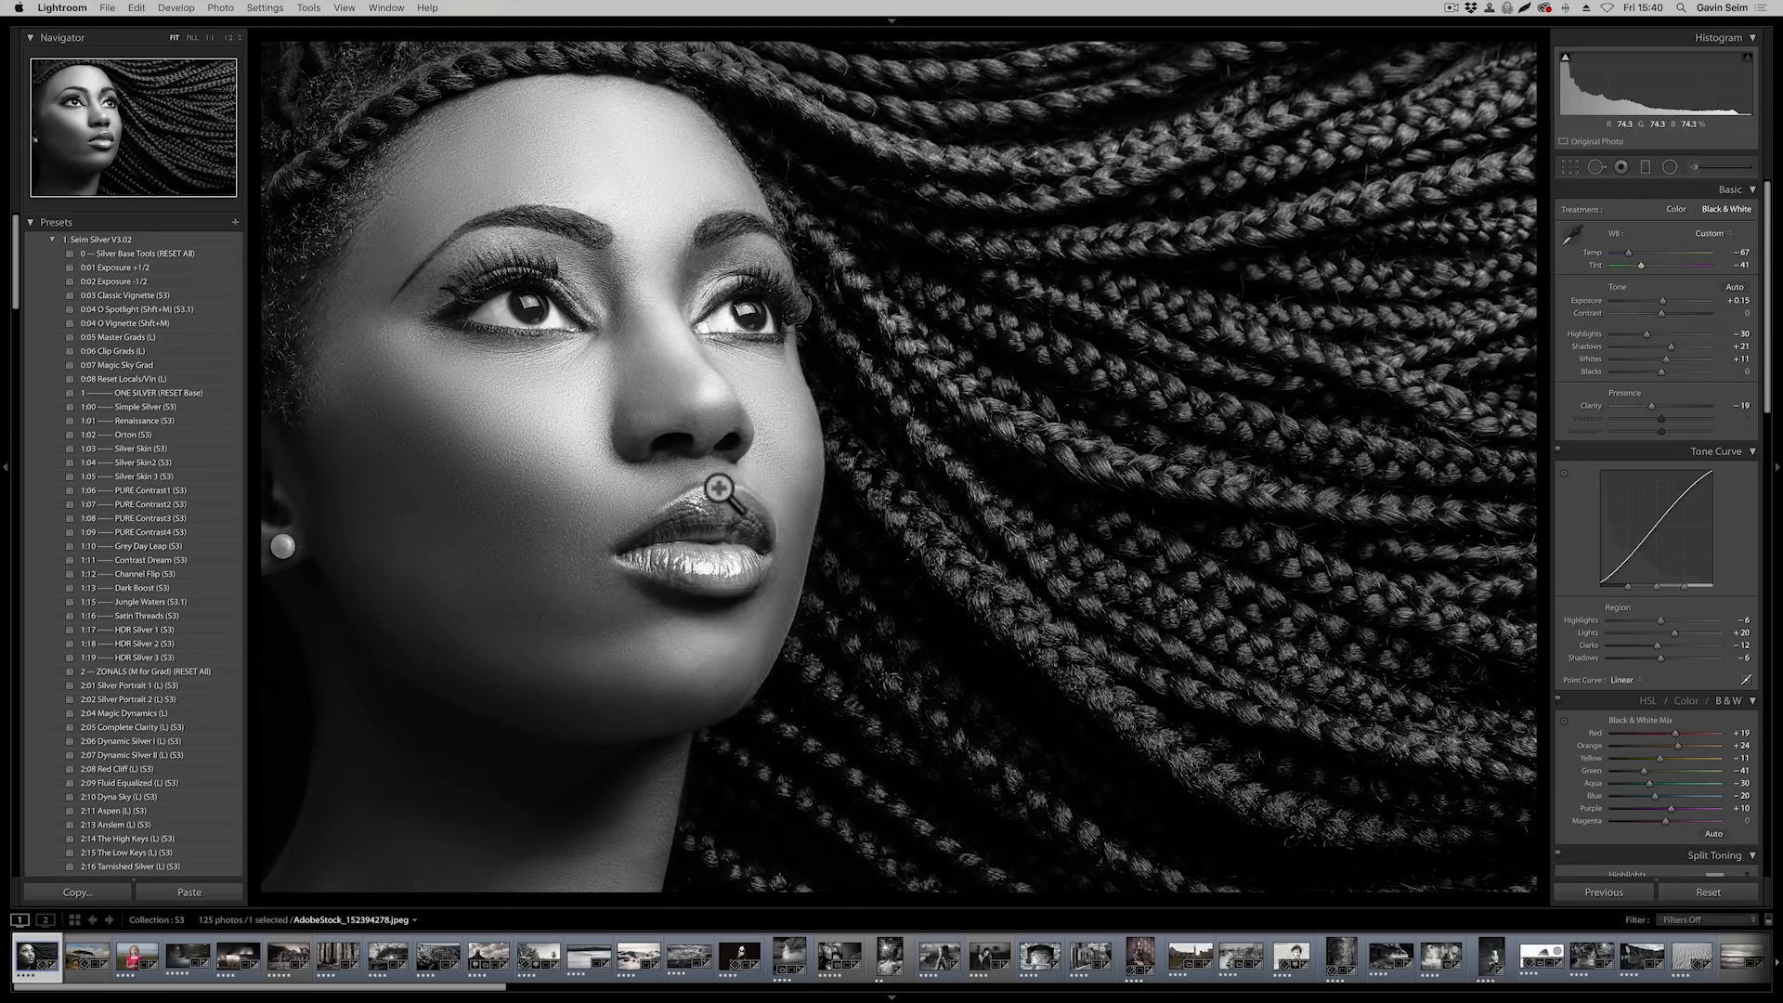
{"action": "left_click", "coordinate": [576, 463]}
{"action": "left_click_drag", "start_coordinate": [540, 229], "coordinate": [696, 532]}
{"action": "left_click", "coordinate": [420, 631]}
Open the photo of elephants beneath the acacia tree in the Develop module
{"action": "left_click", "coordinate": [86, 957]}
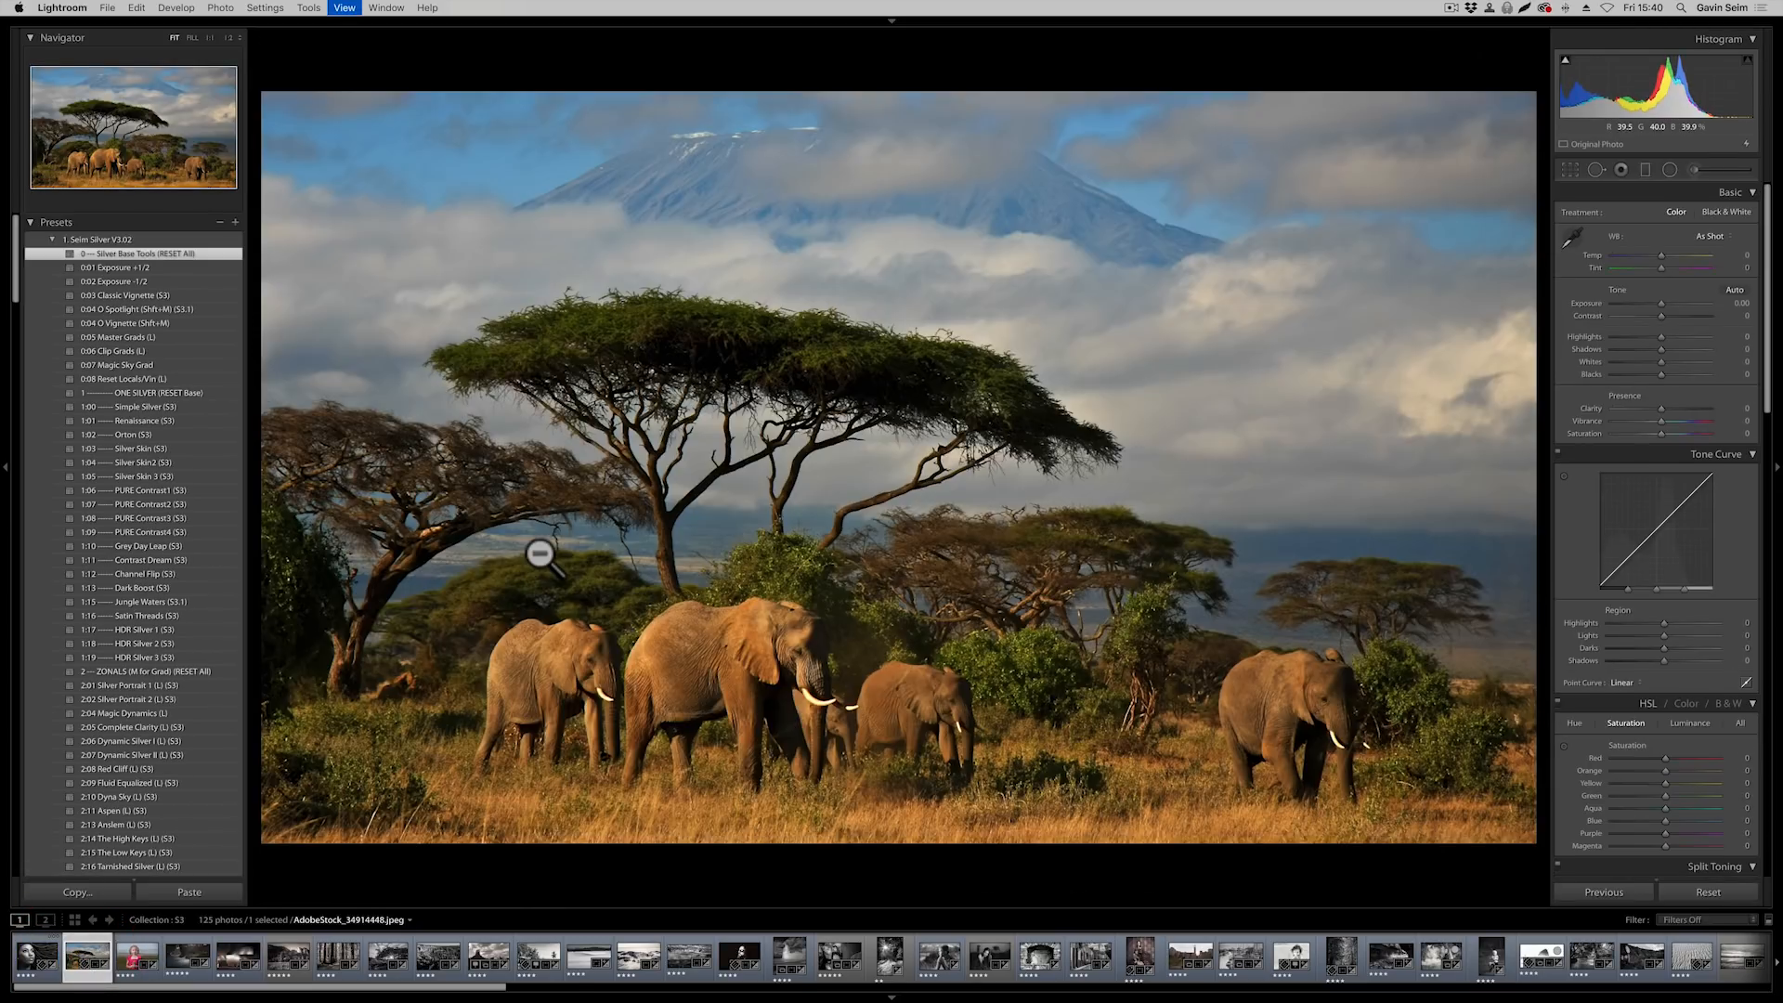
{"action": "key", "text": "g"}
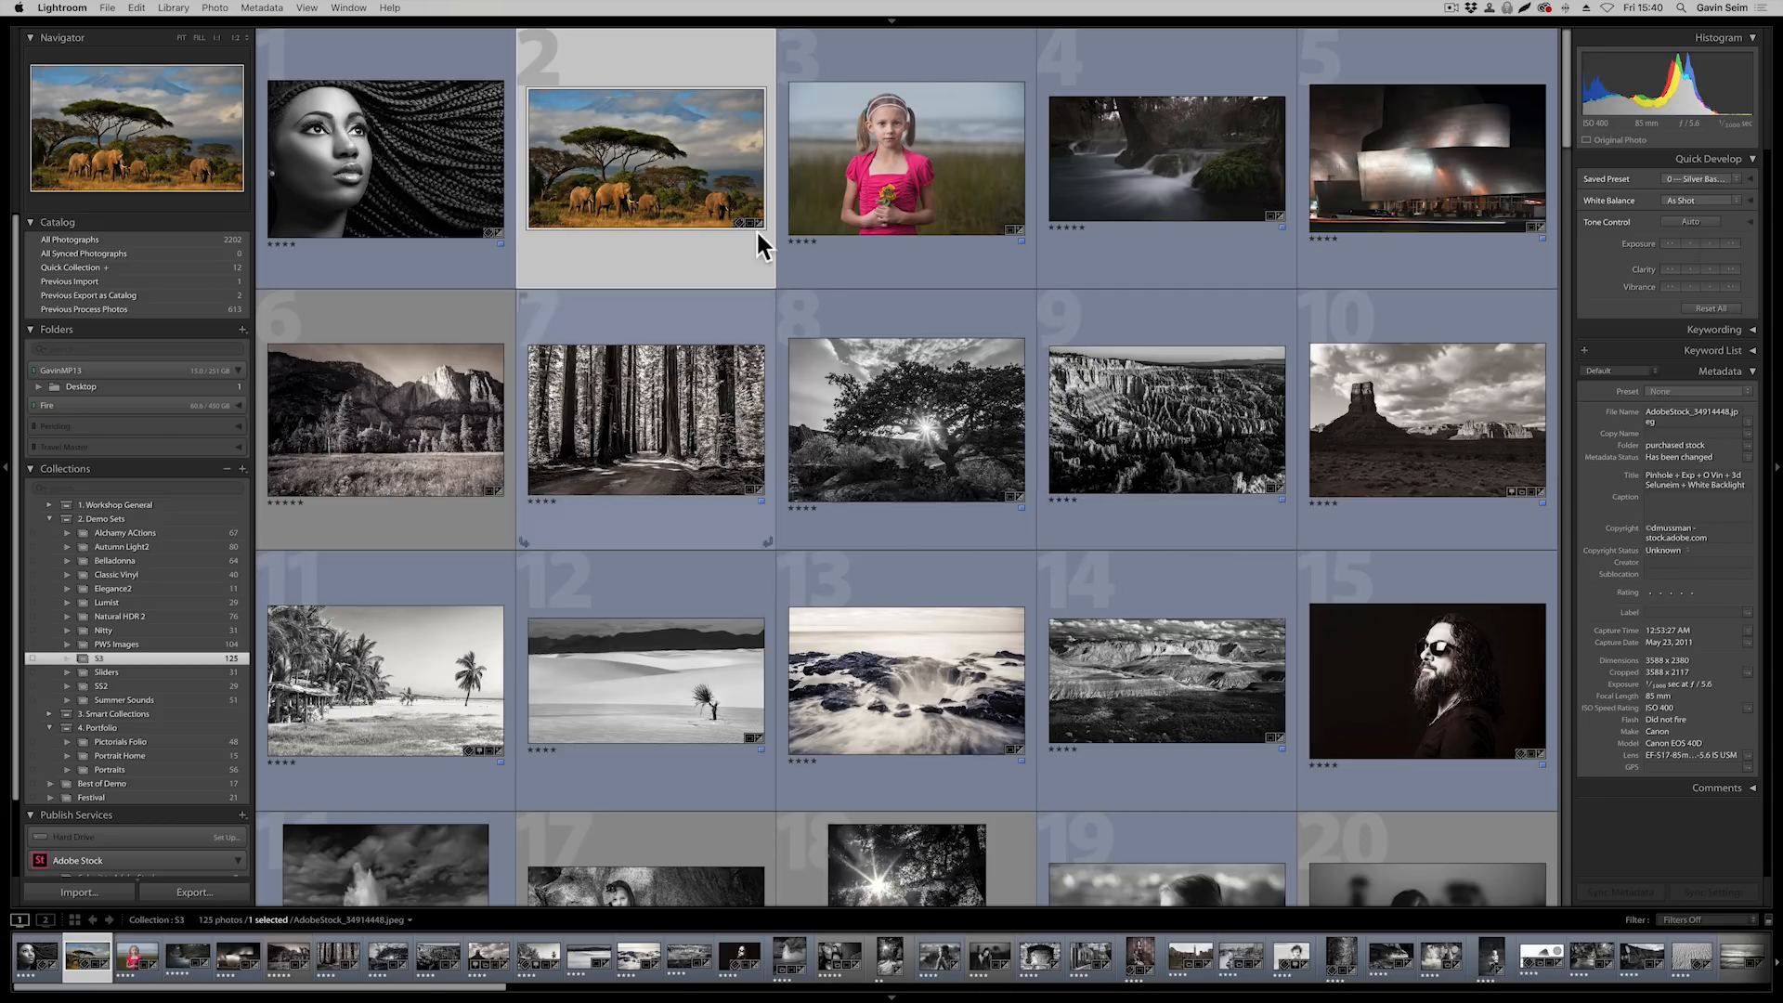
{"action": "left_click", "coordinate": [929, 158]}
{"action": "left_click", "coordinate": [672, 184]}
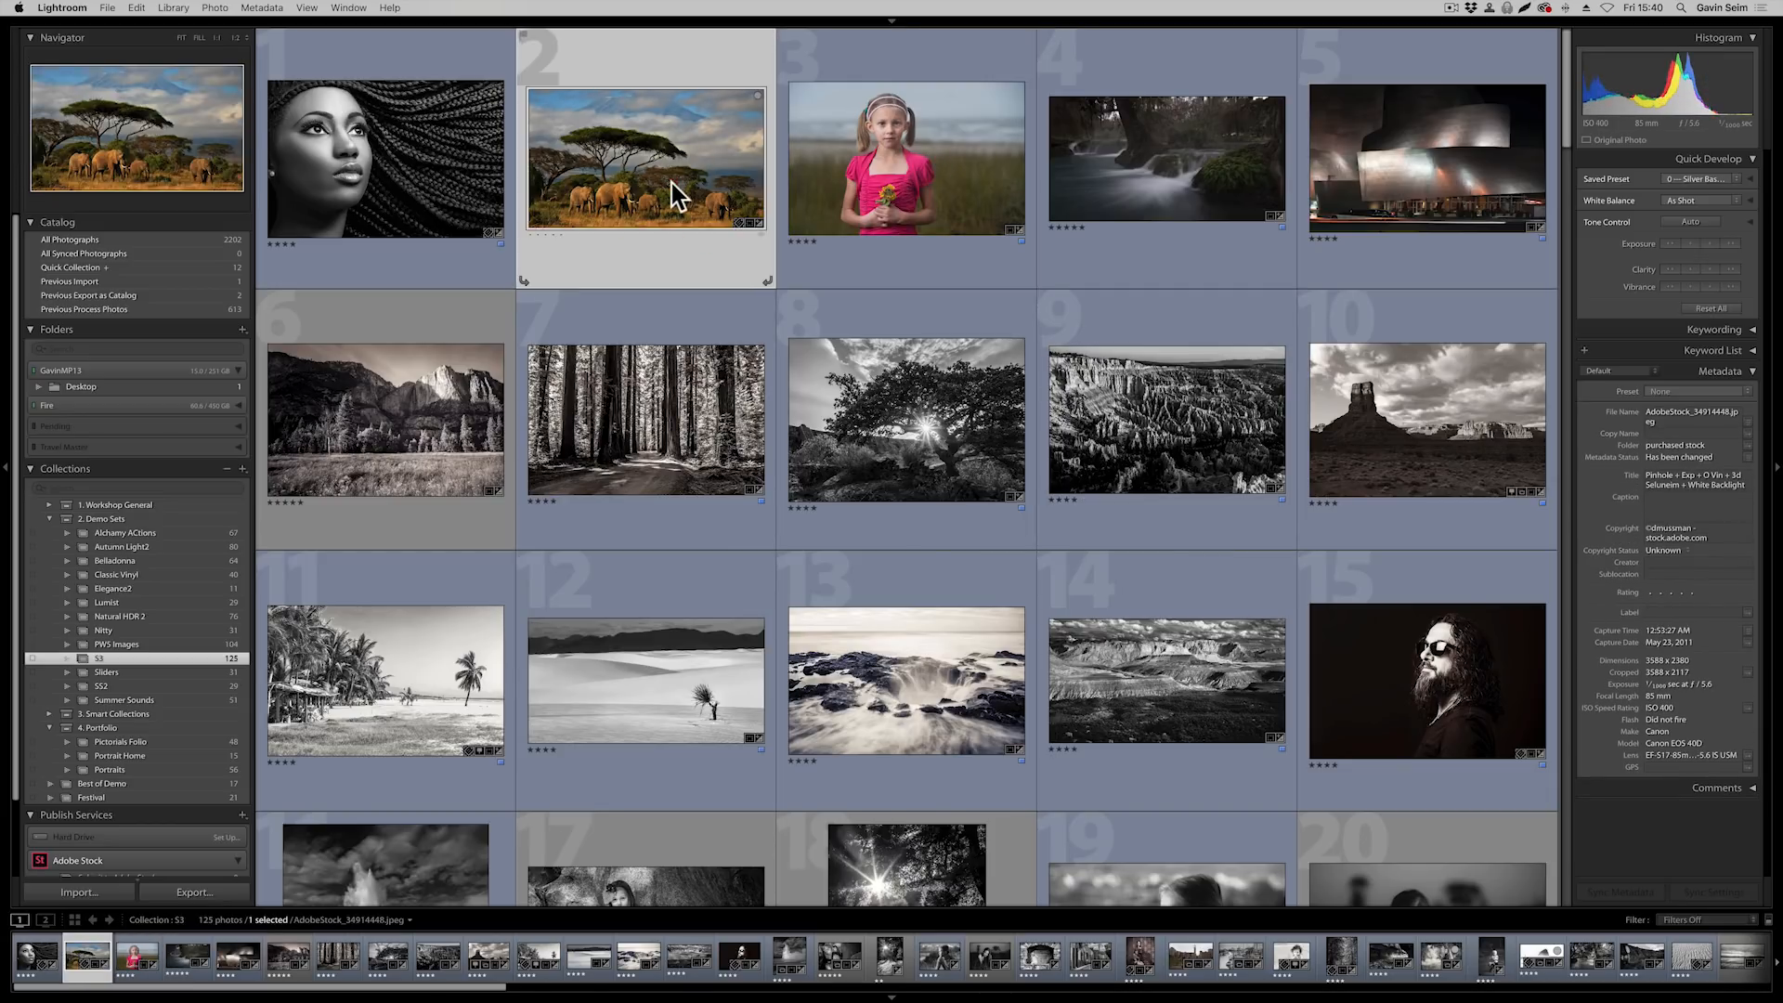
{"action": "key", "text": "d"}
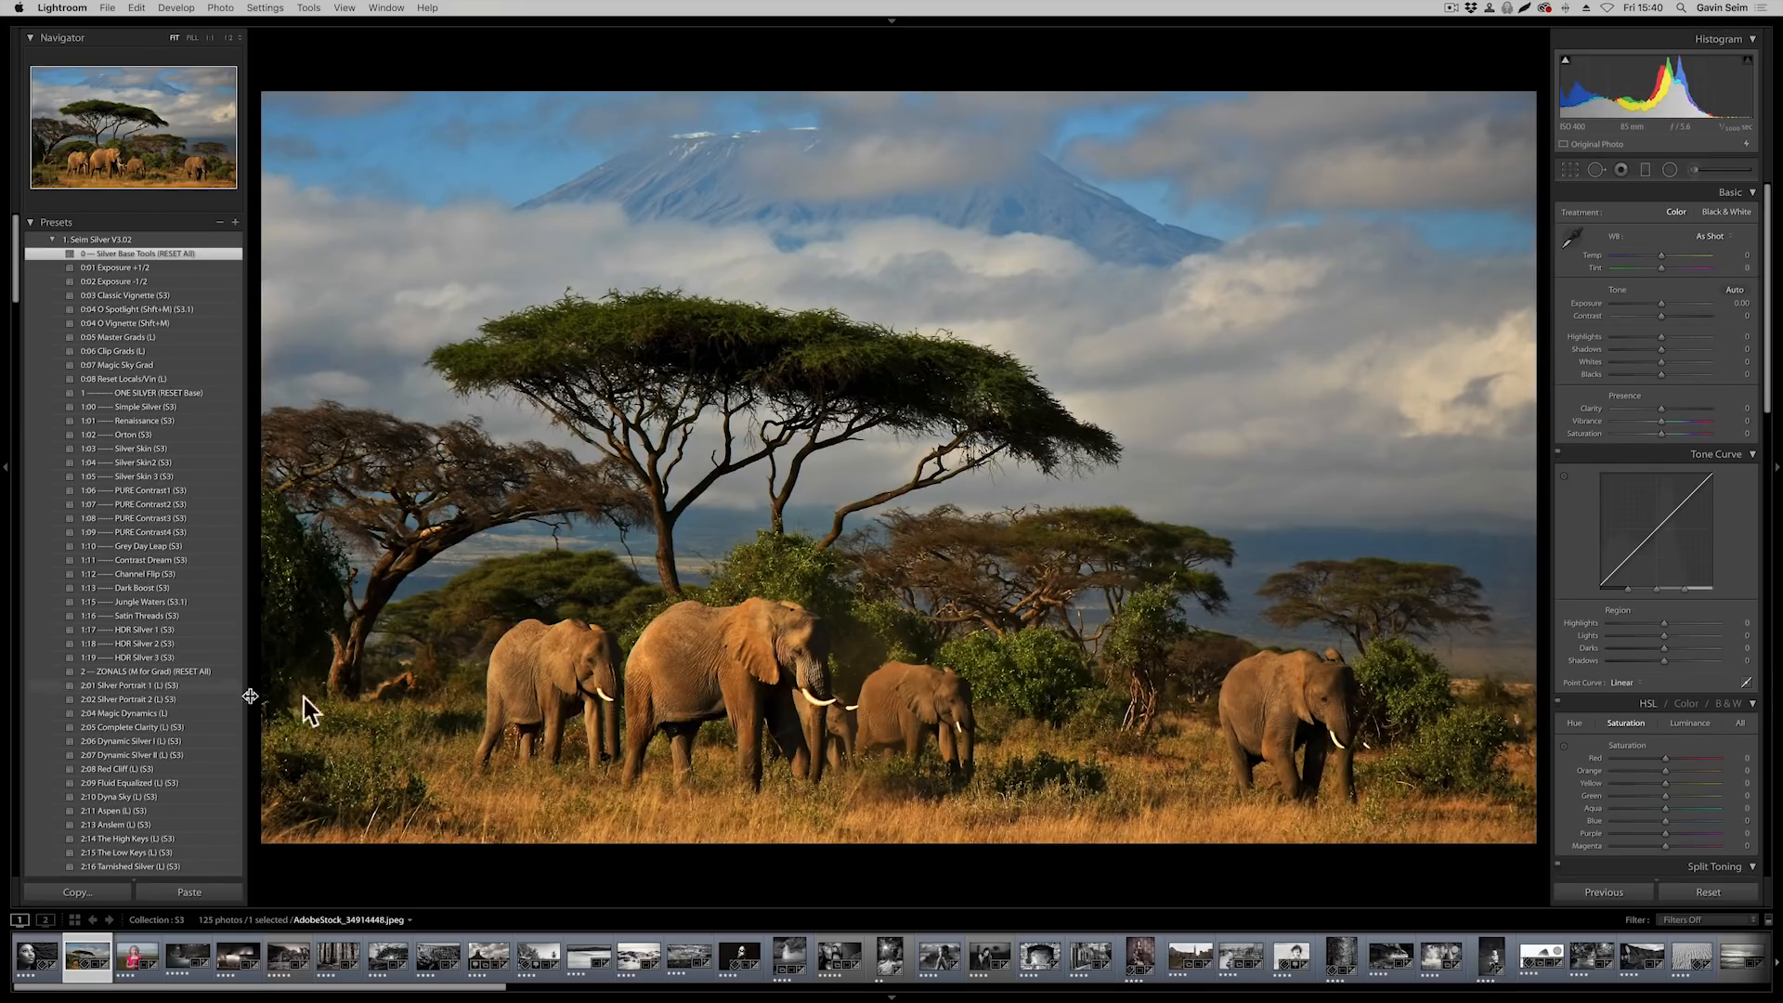
Convert the elephant photo to black and white and set Yellow to +33 in the Black & White Mix
{"action": "left_click", "coordinate": [1728, 704]}
{"action": "scroll", "coordinate": [1669, 738], "scroll_direction": "down", "scroll_amount": 3}
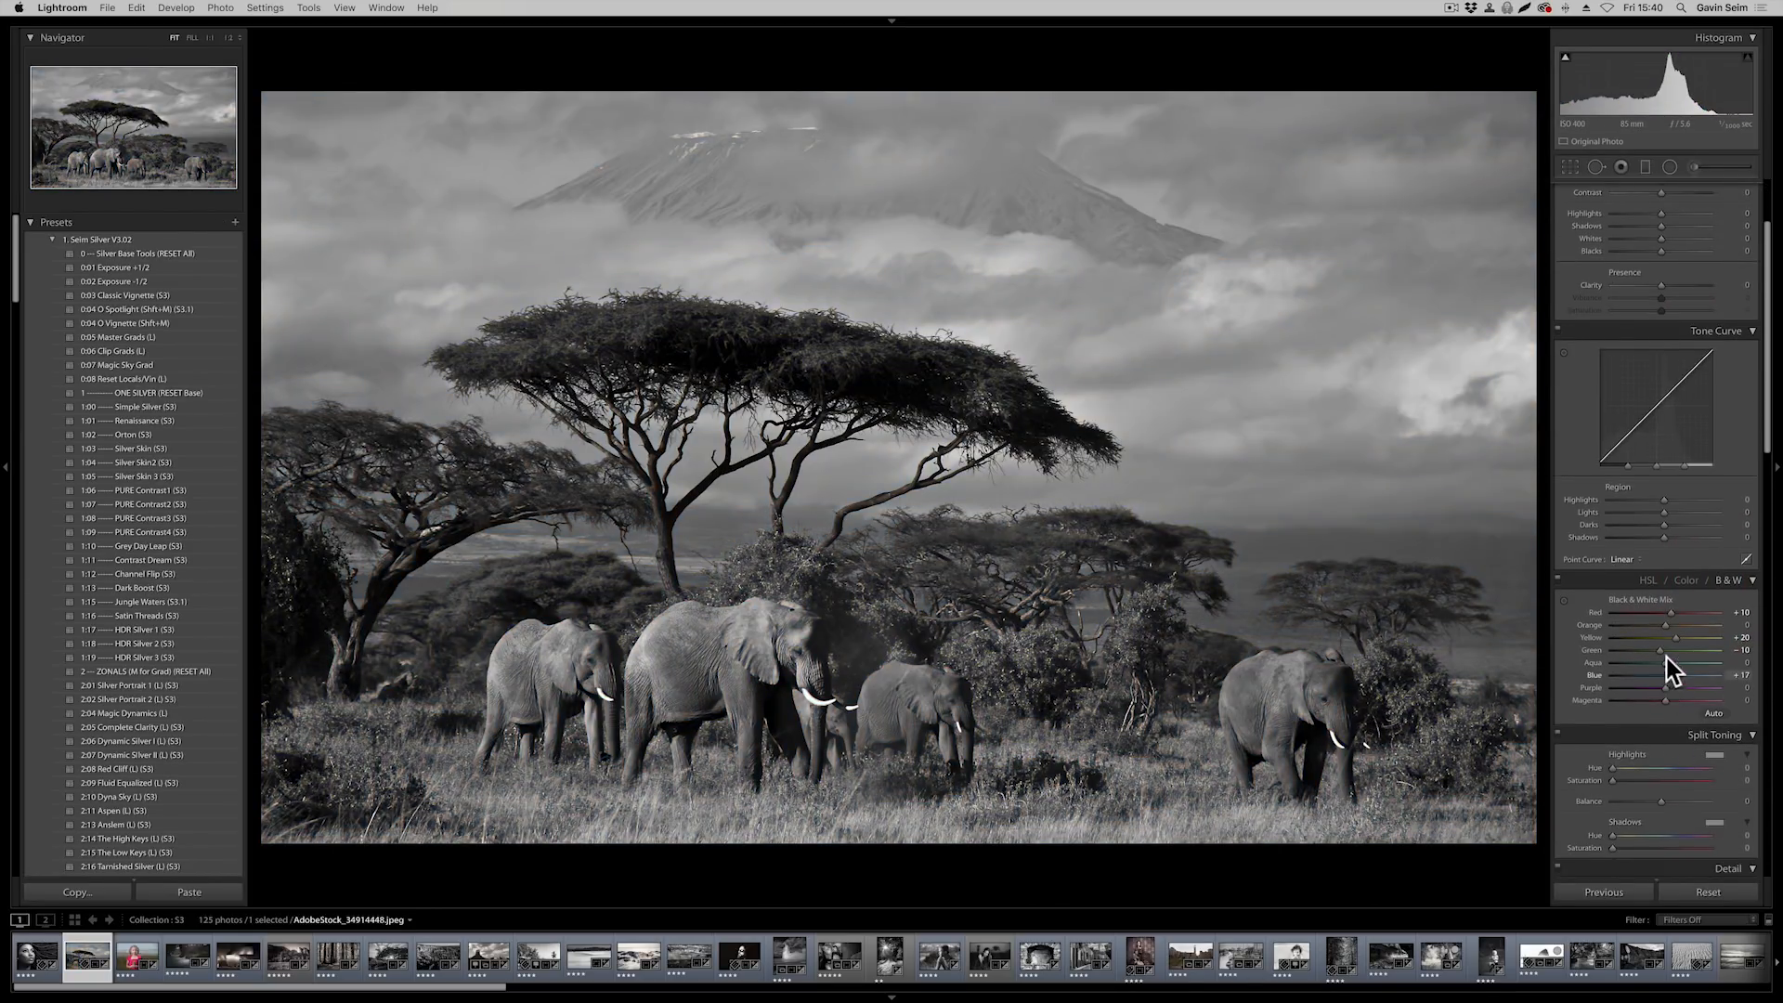
{"action": "left_click_drag", "start_coordinate": [1673, 639], "coordinate": [1684, 640]}
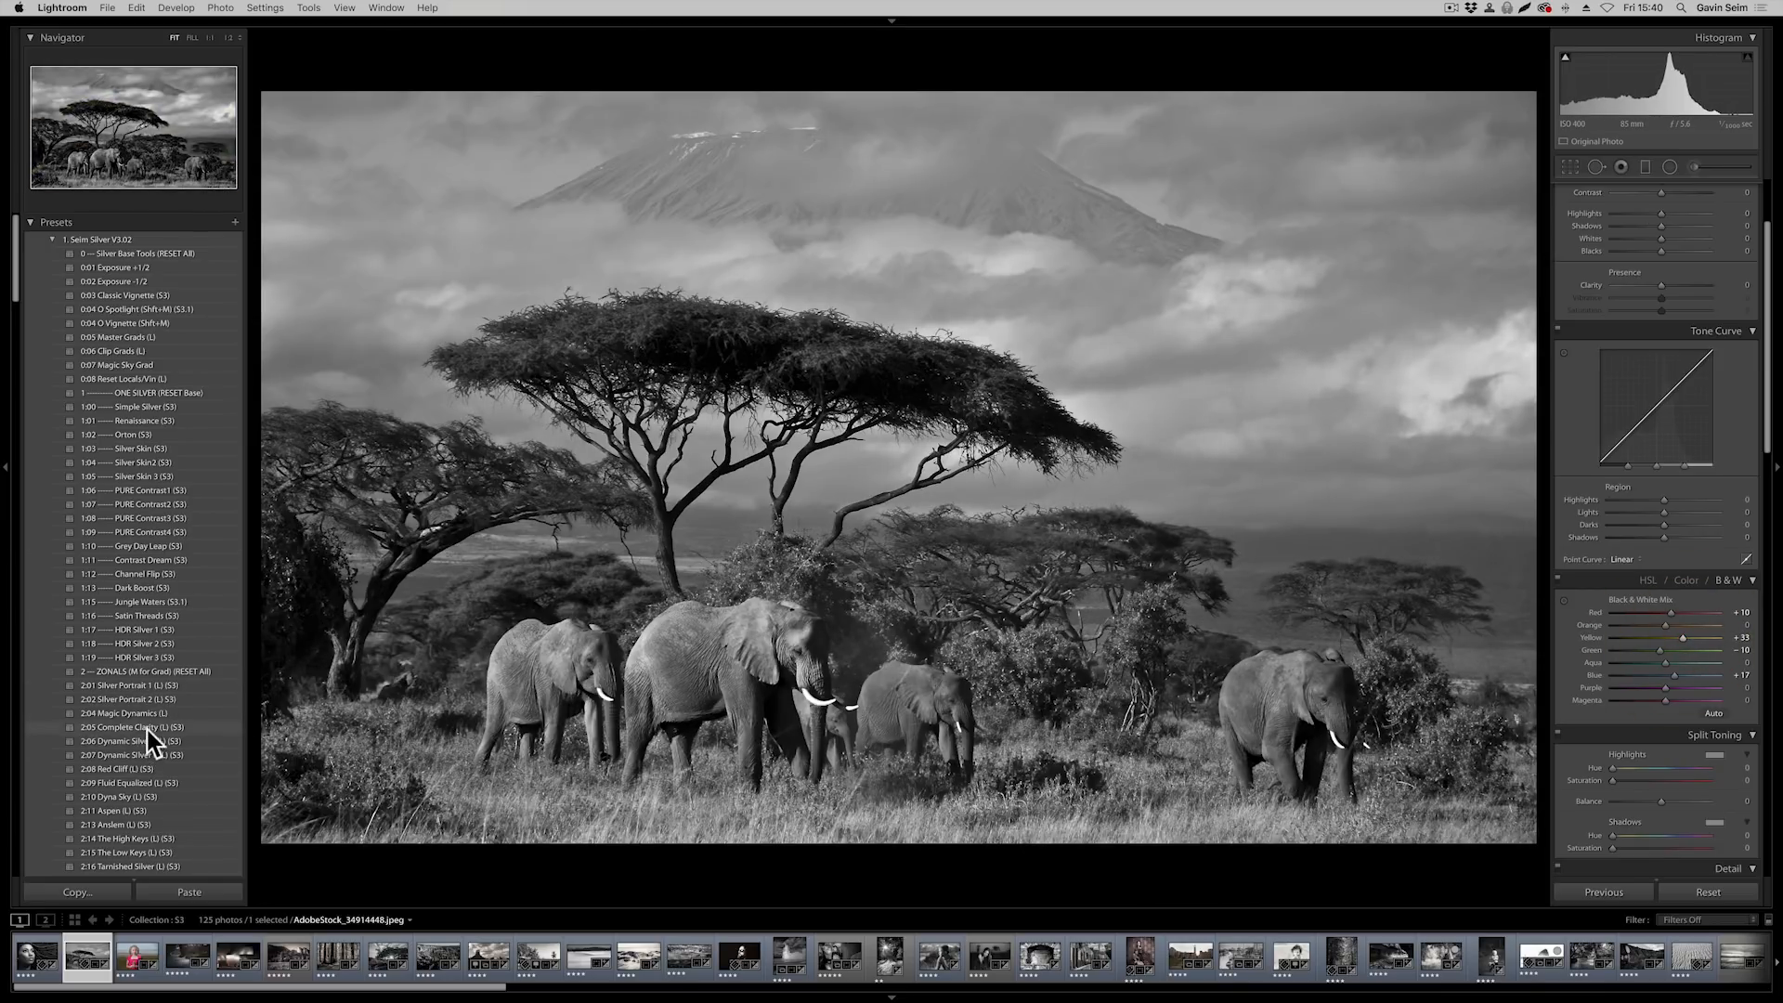
Apply the 2:17 Pinhole Vintage (L) (S3) preset to the elephant photo
{"action": "scroll", "coordinate": [151, 669], "scroll_direction": "down", "scroll_amount": 5}
{"action": "left_click", "coordinate": [152, 606]}
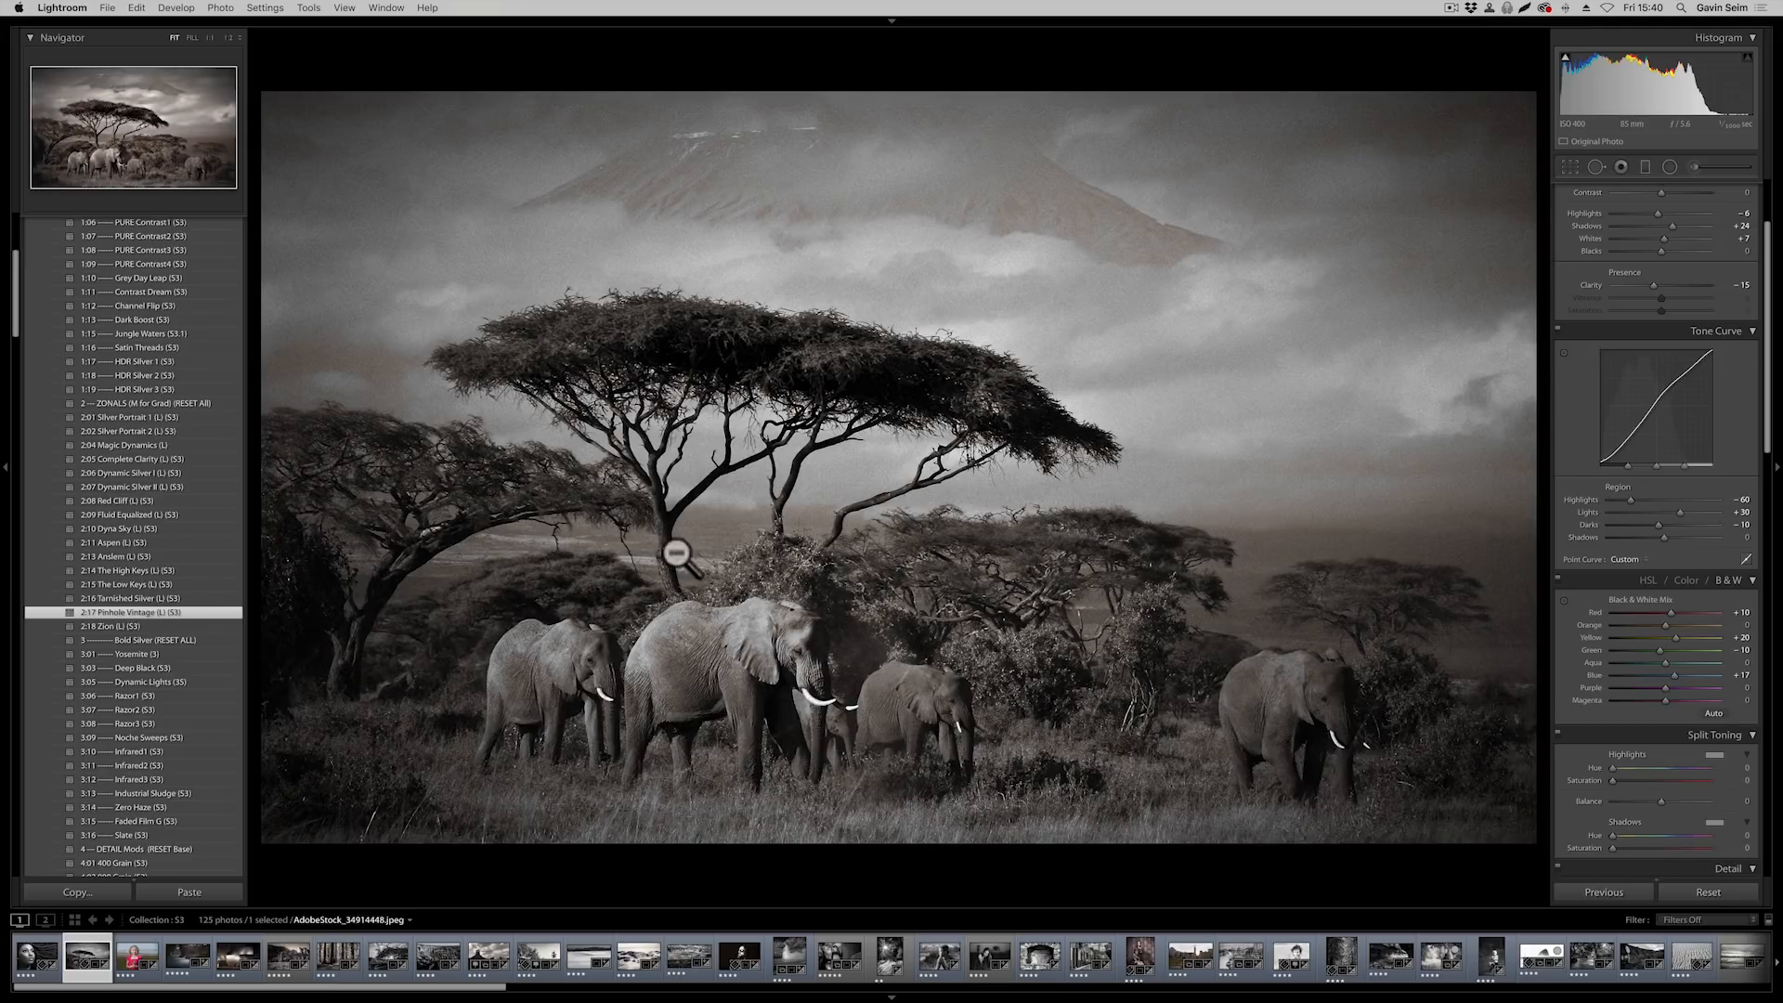
Set the elephant photo's white balance to Temp −46 and Tint +28 to brighten the sky tones
{"action": "scroll", "coordinate": [1669, 276], "scroll_direction": "up", "scroll_amount": 3}
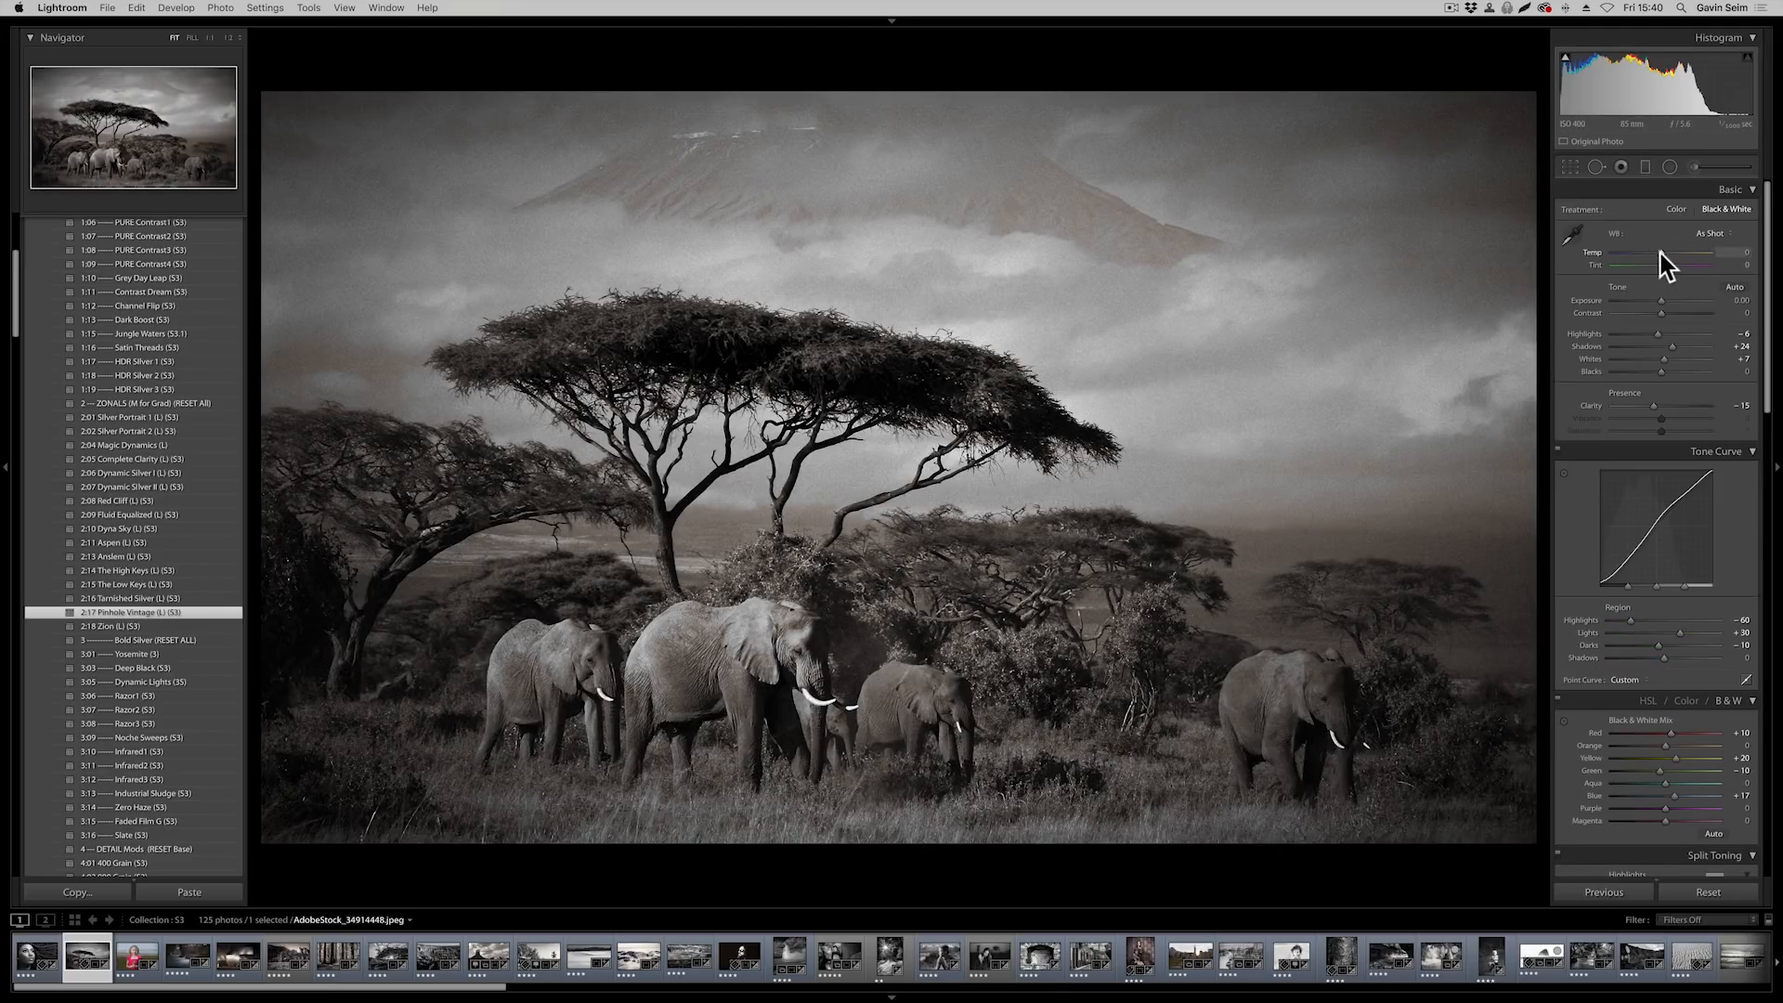
{"action": "left_click_drag", "start_coordinate": [1660, 253], "coordinate": [1652, 253]}
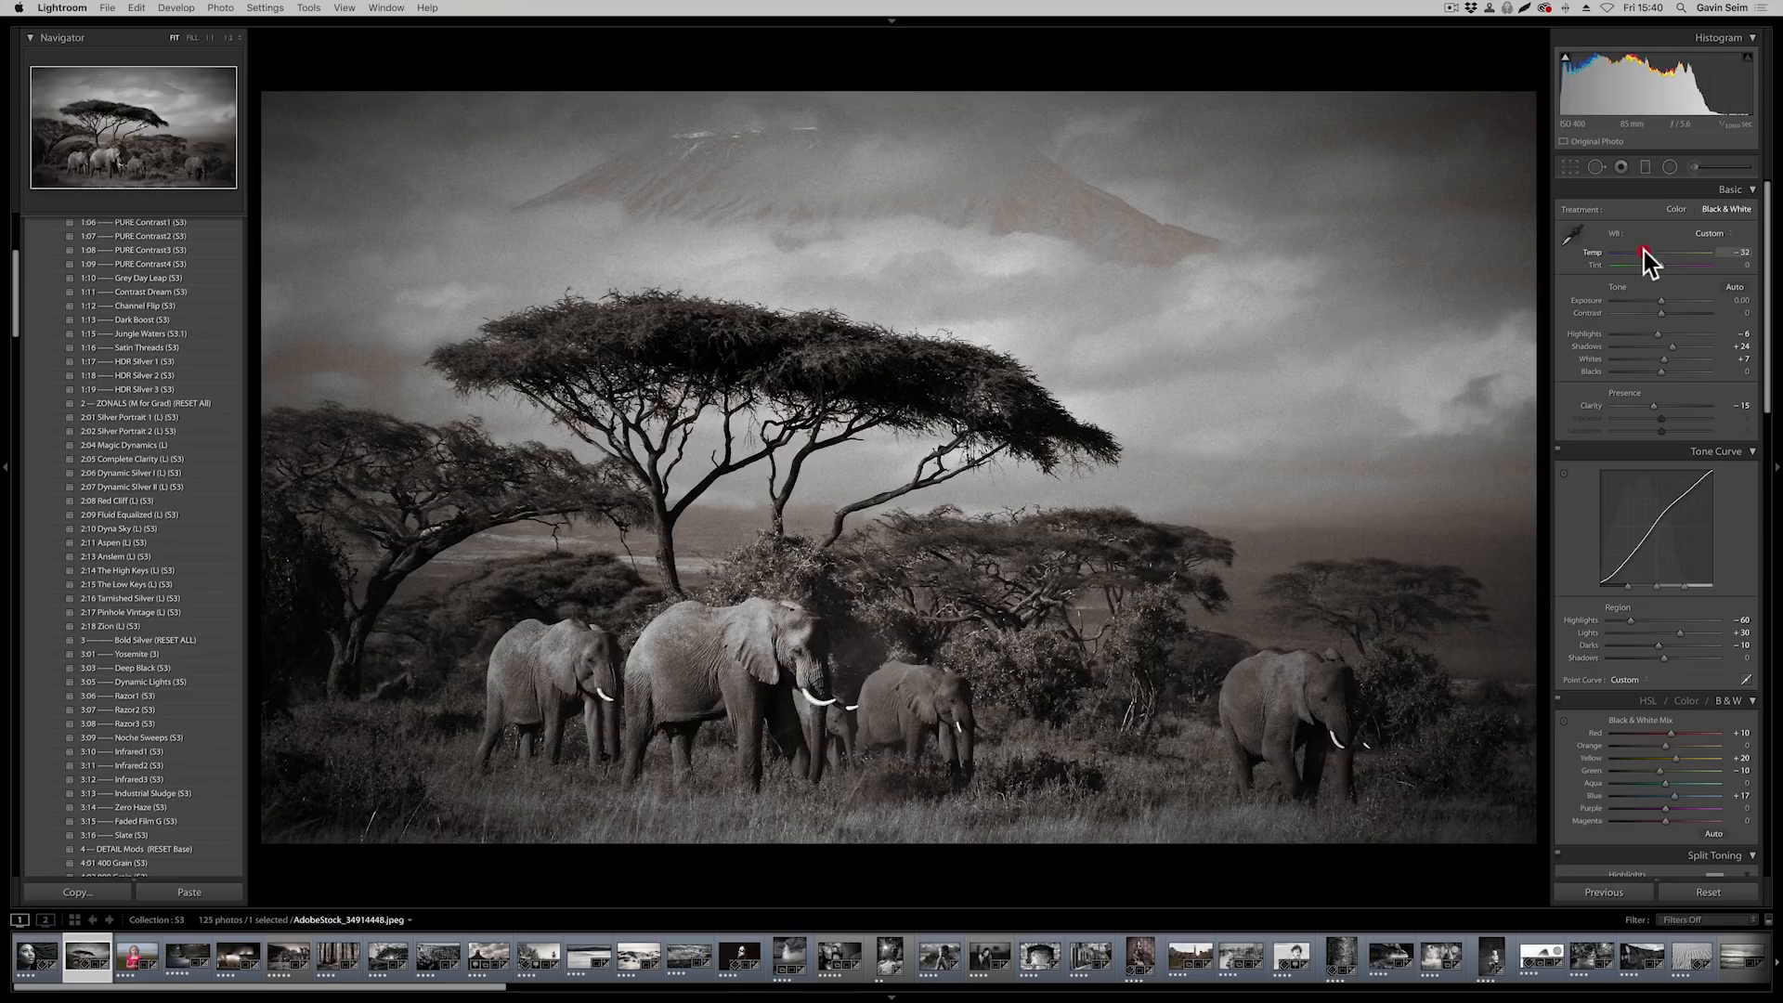
{"action": "left_click_drag", "start_coordinate": [1634, 248], "coordinate": [1648, 254]}
{"action": "left_click", "coordinate": [1661, 265]}
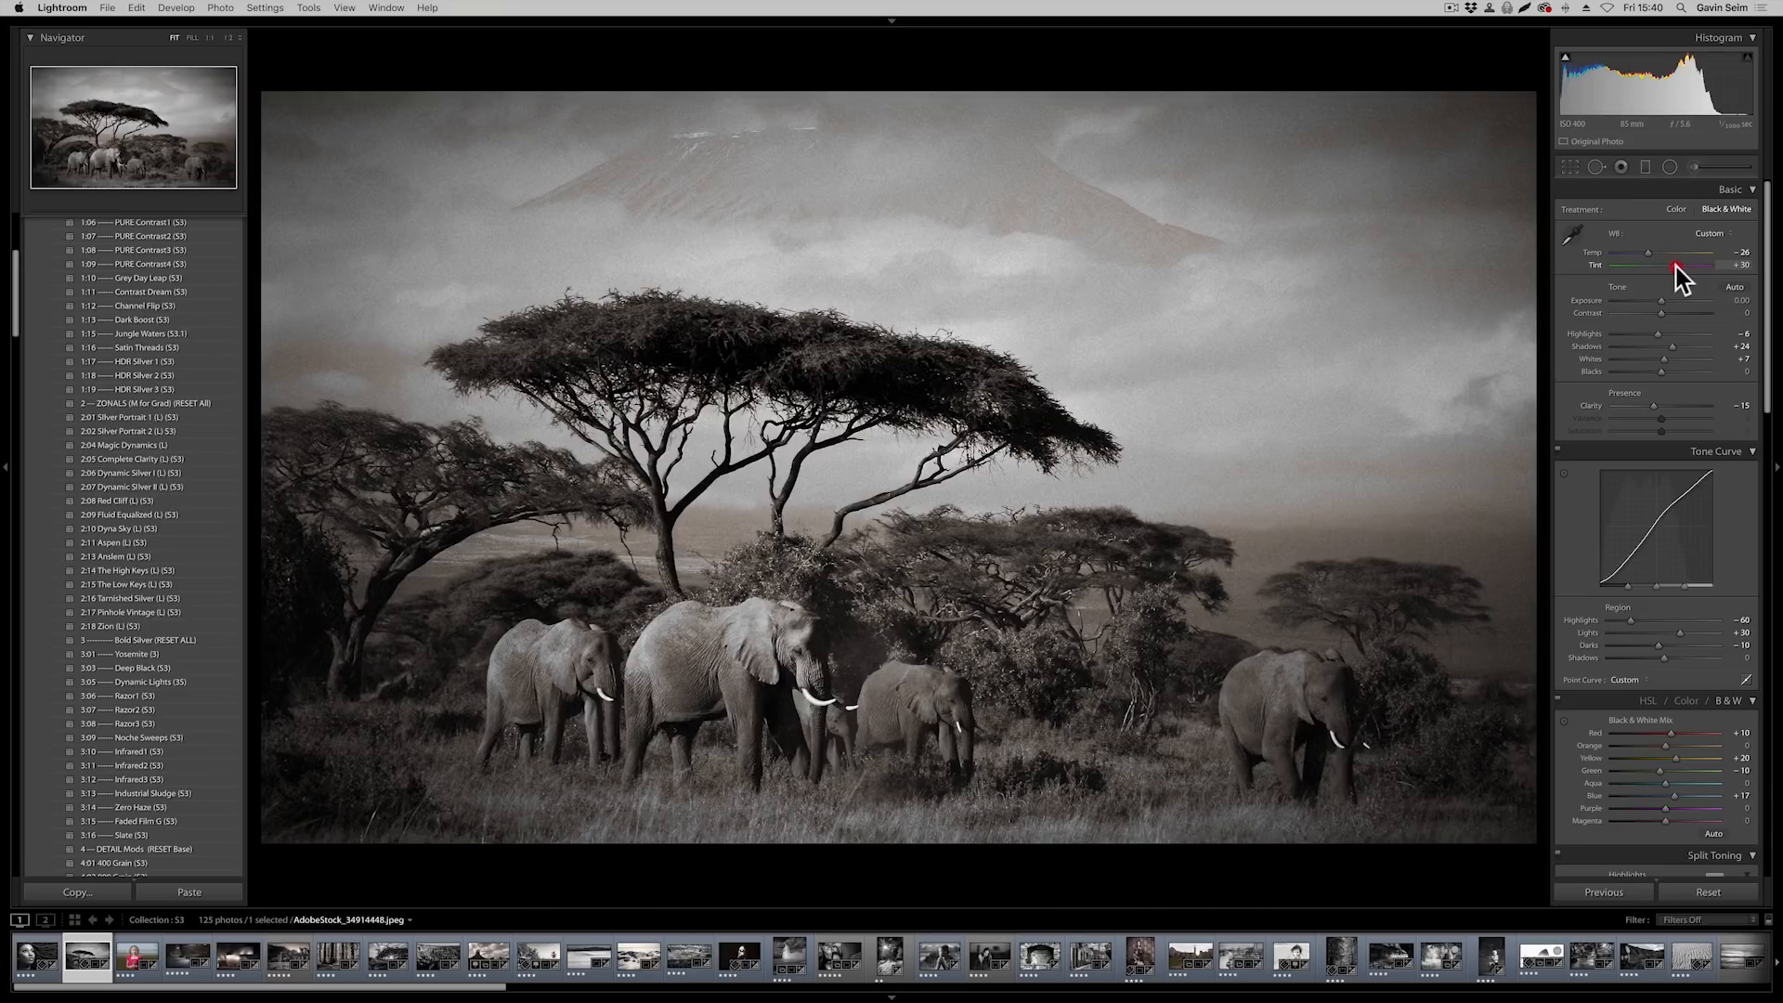
{"action": "left_click", "coordinate": [1675, 265]}
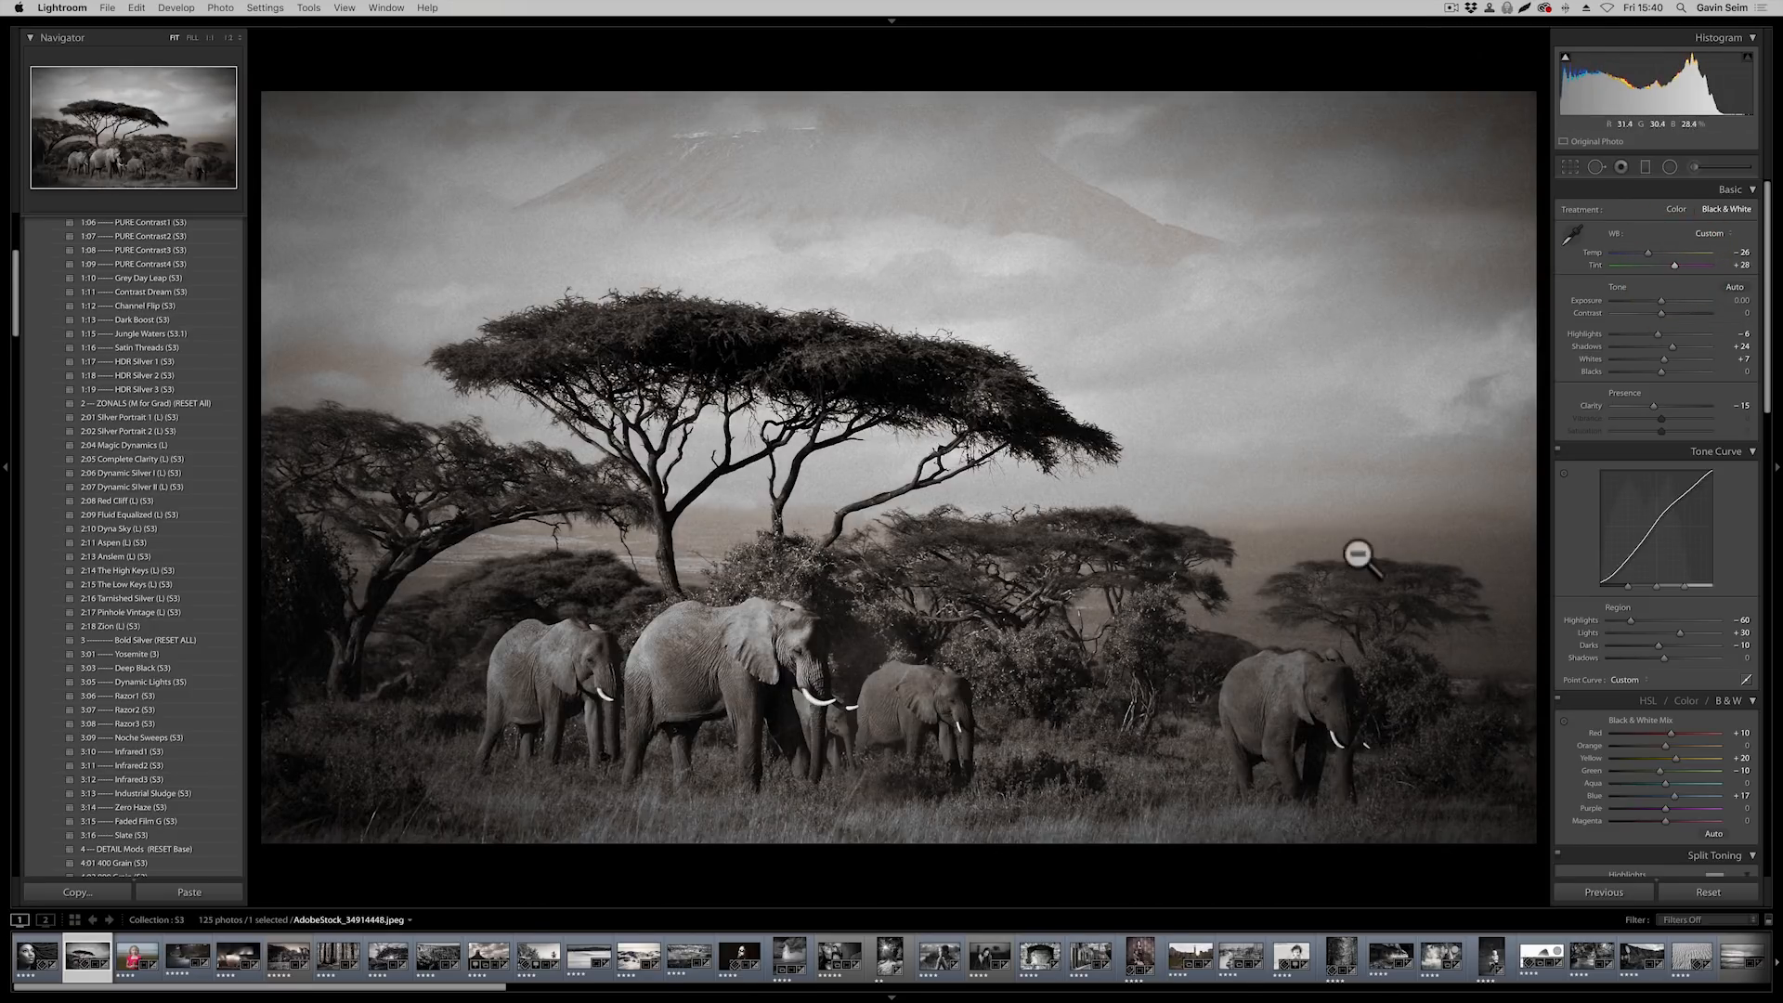
{"action": "scroll", "coordinate": [1640, 595], "scroll_direction": "down", "scroll_amount": 2}
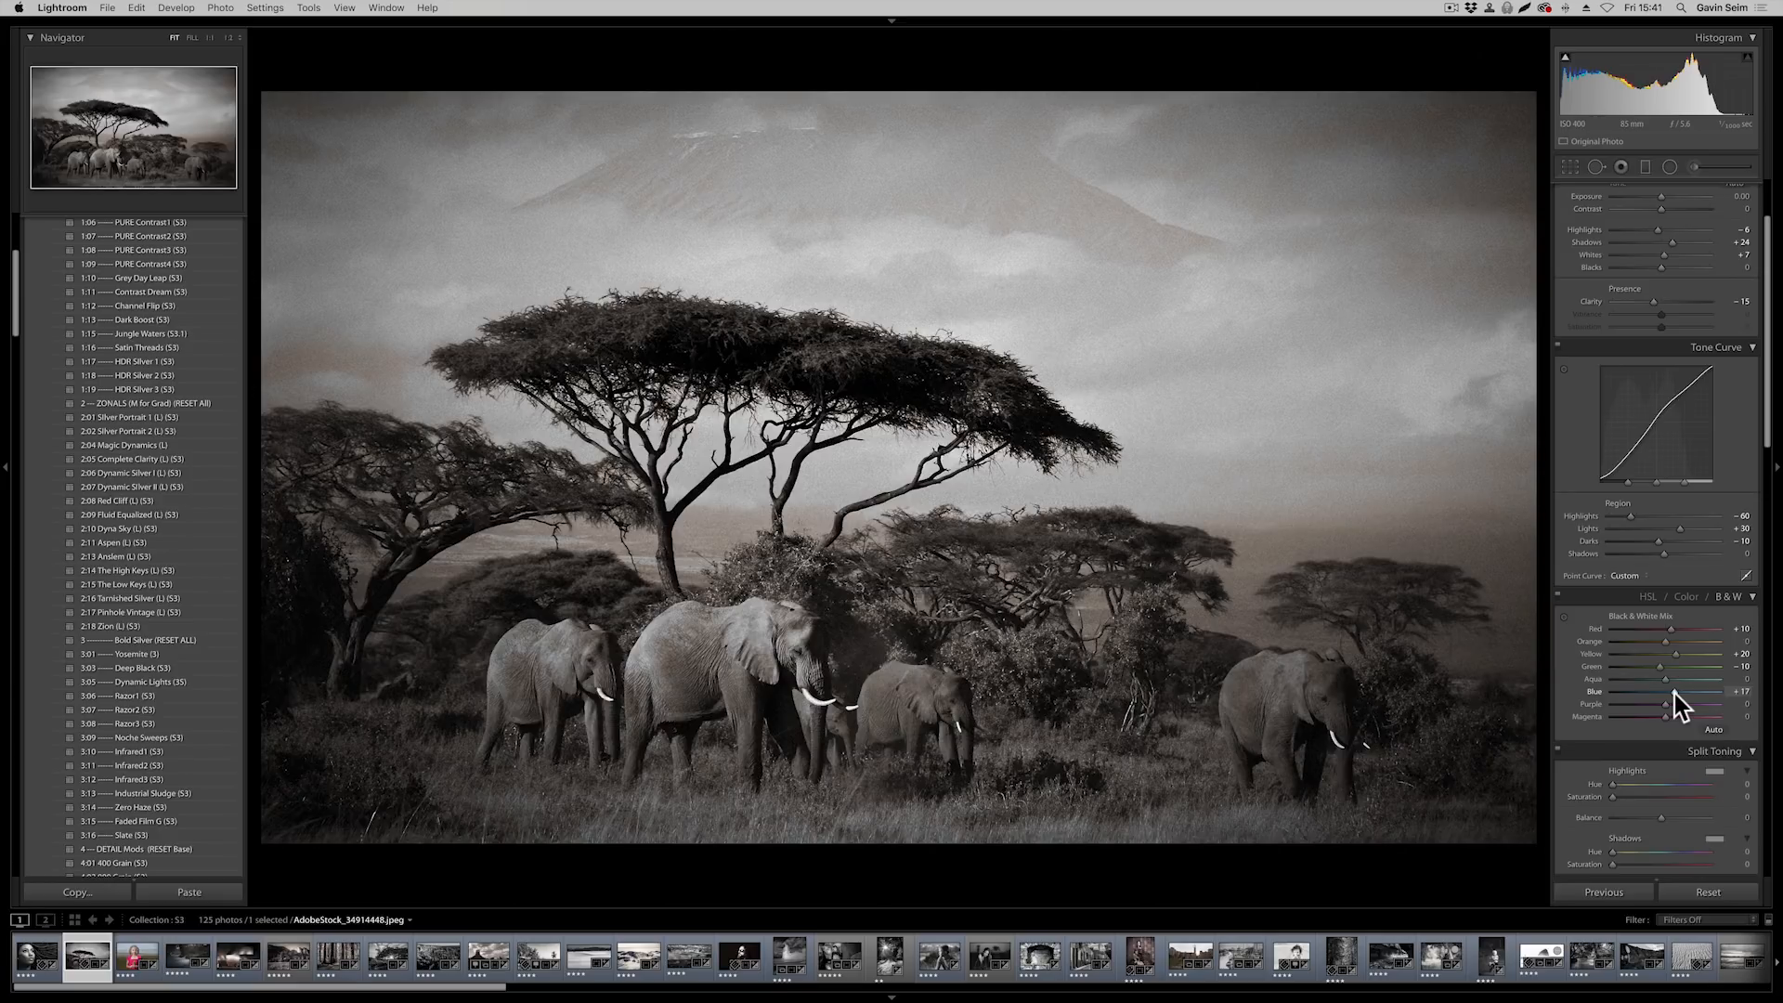
{"action": "scroll", "coordinate": [1680, 695], "scroll_direction": "up", "scroll_amount": 3}
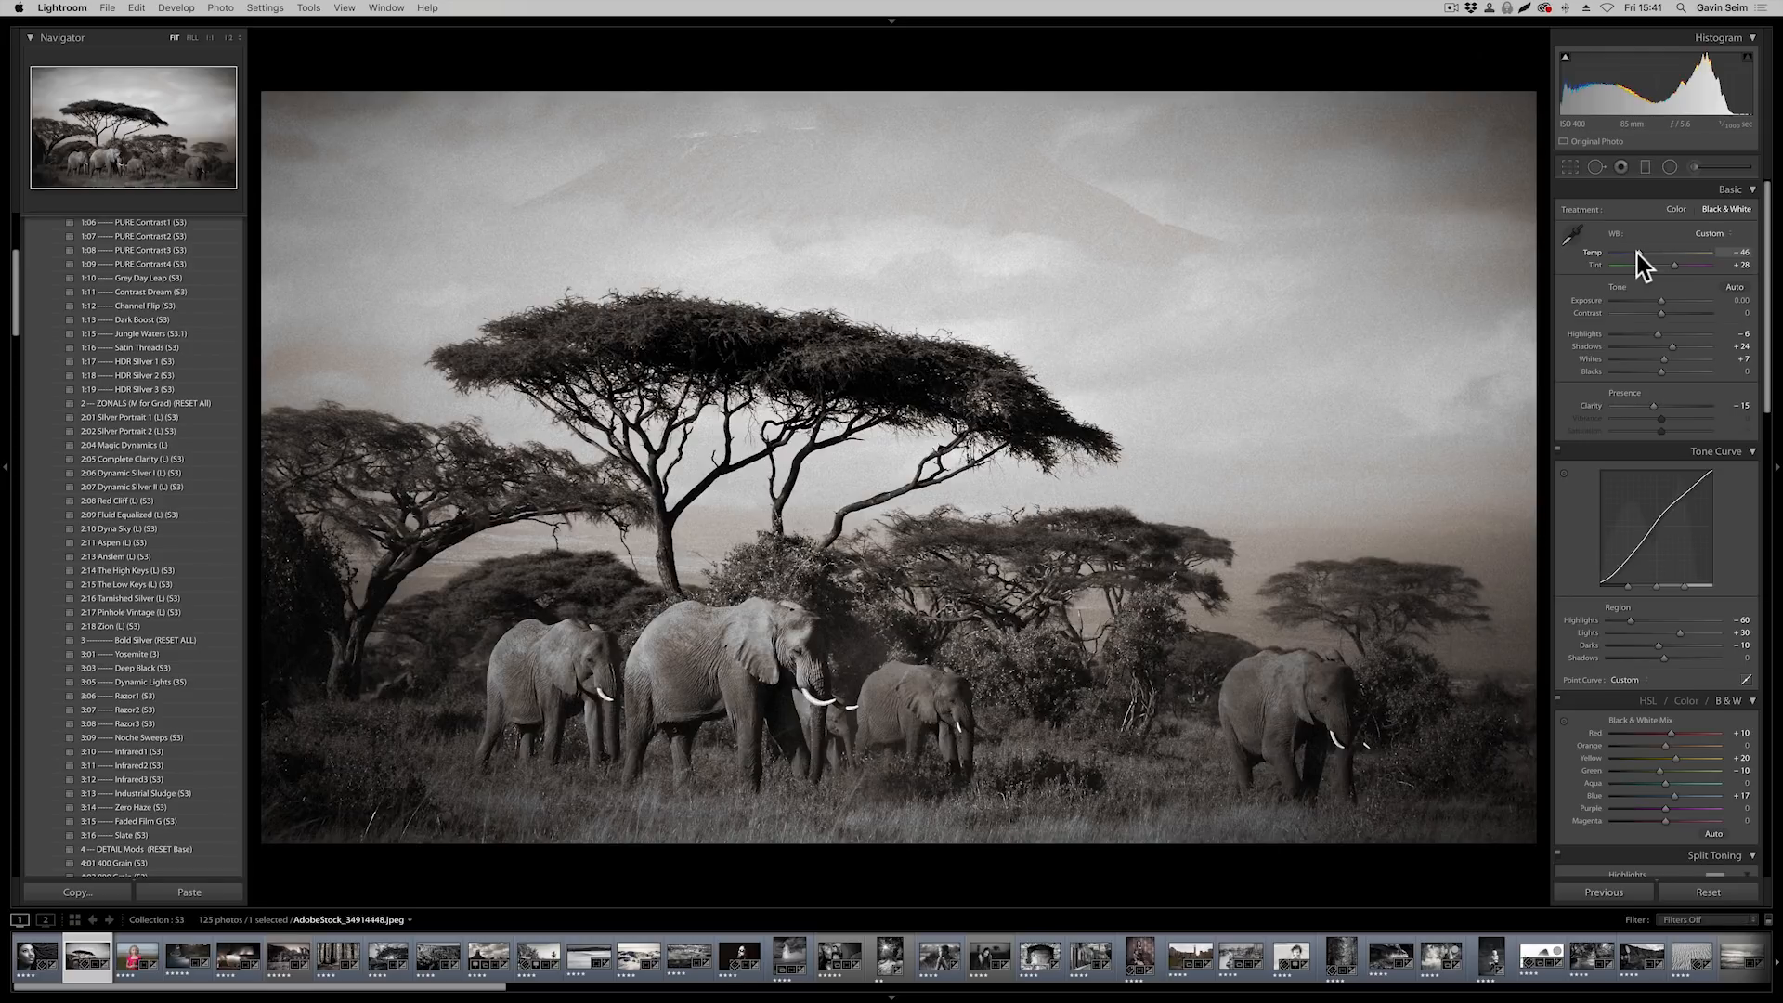
Open the photo of the girl in the pink dress, _DSC2344.arw, in the Develop module
{"action": "left_click", "coordinate": [136, 956]}
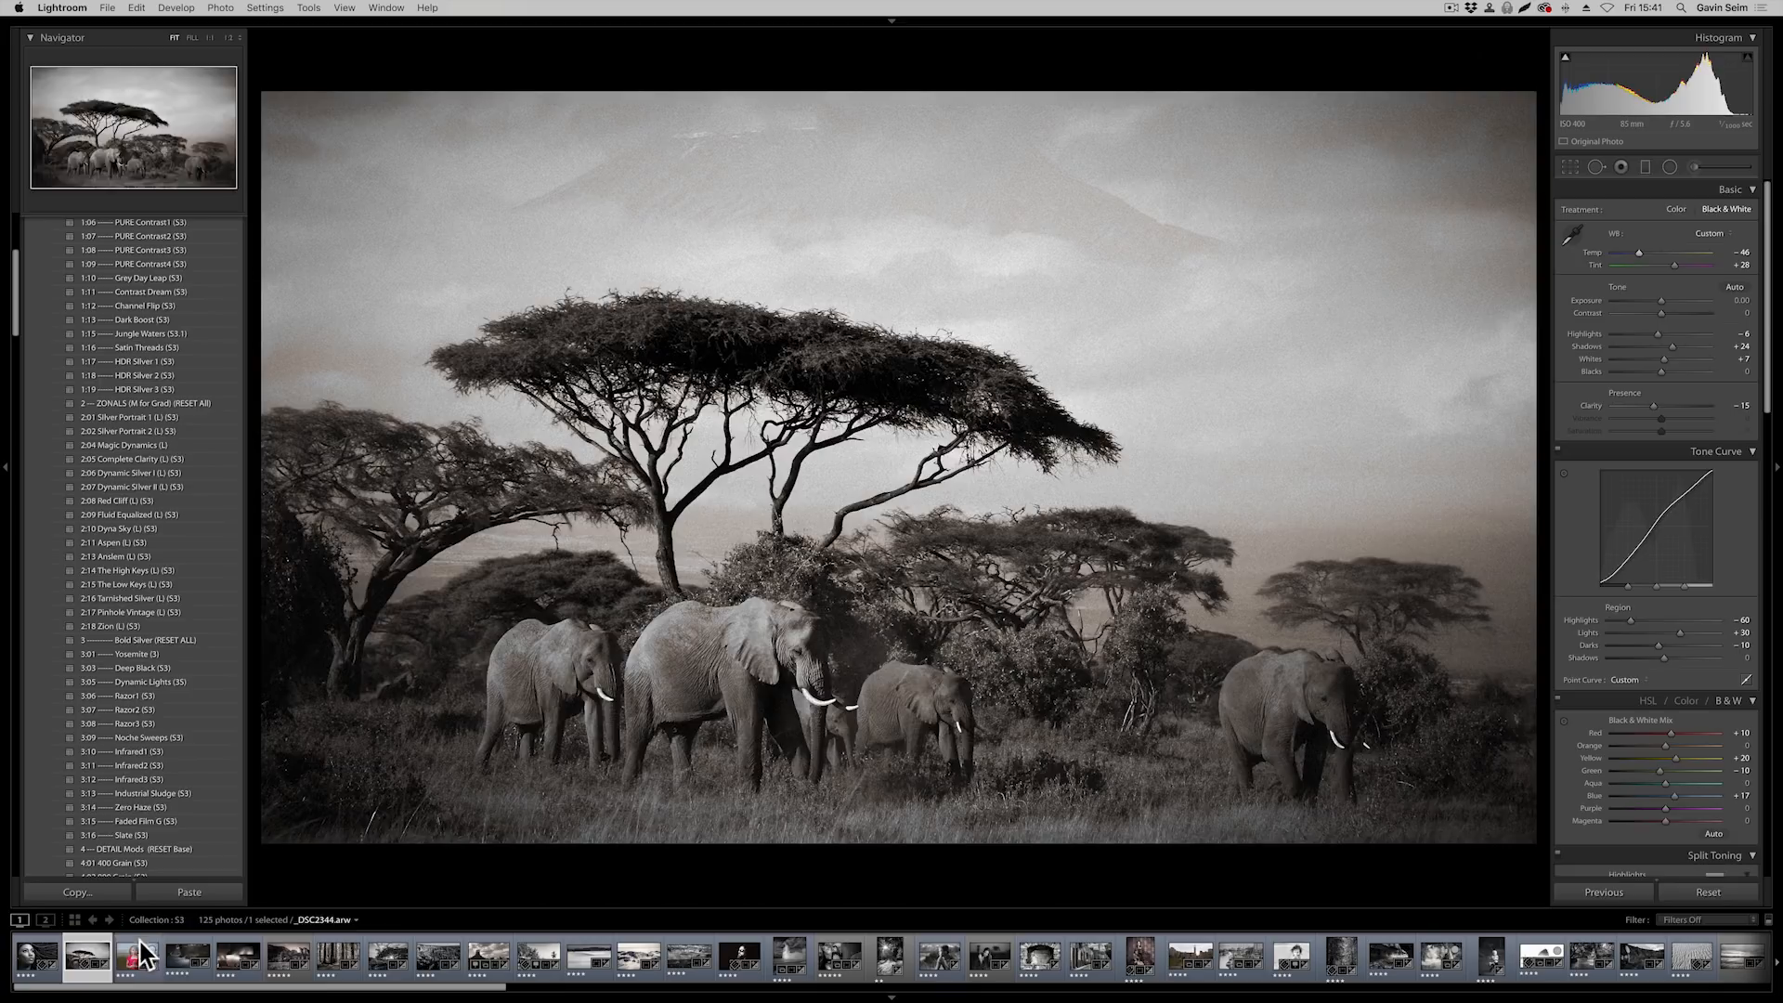
{"action": "key", "text": "g"}
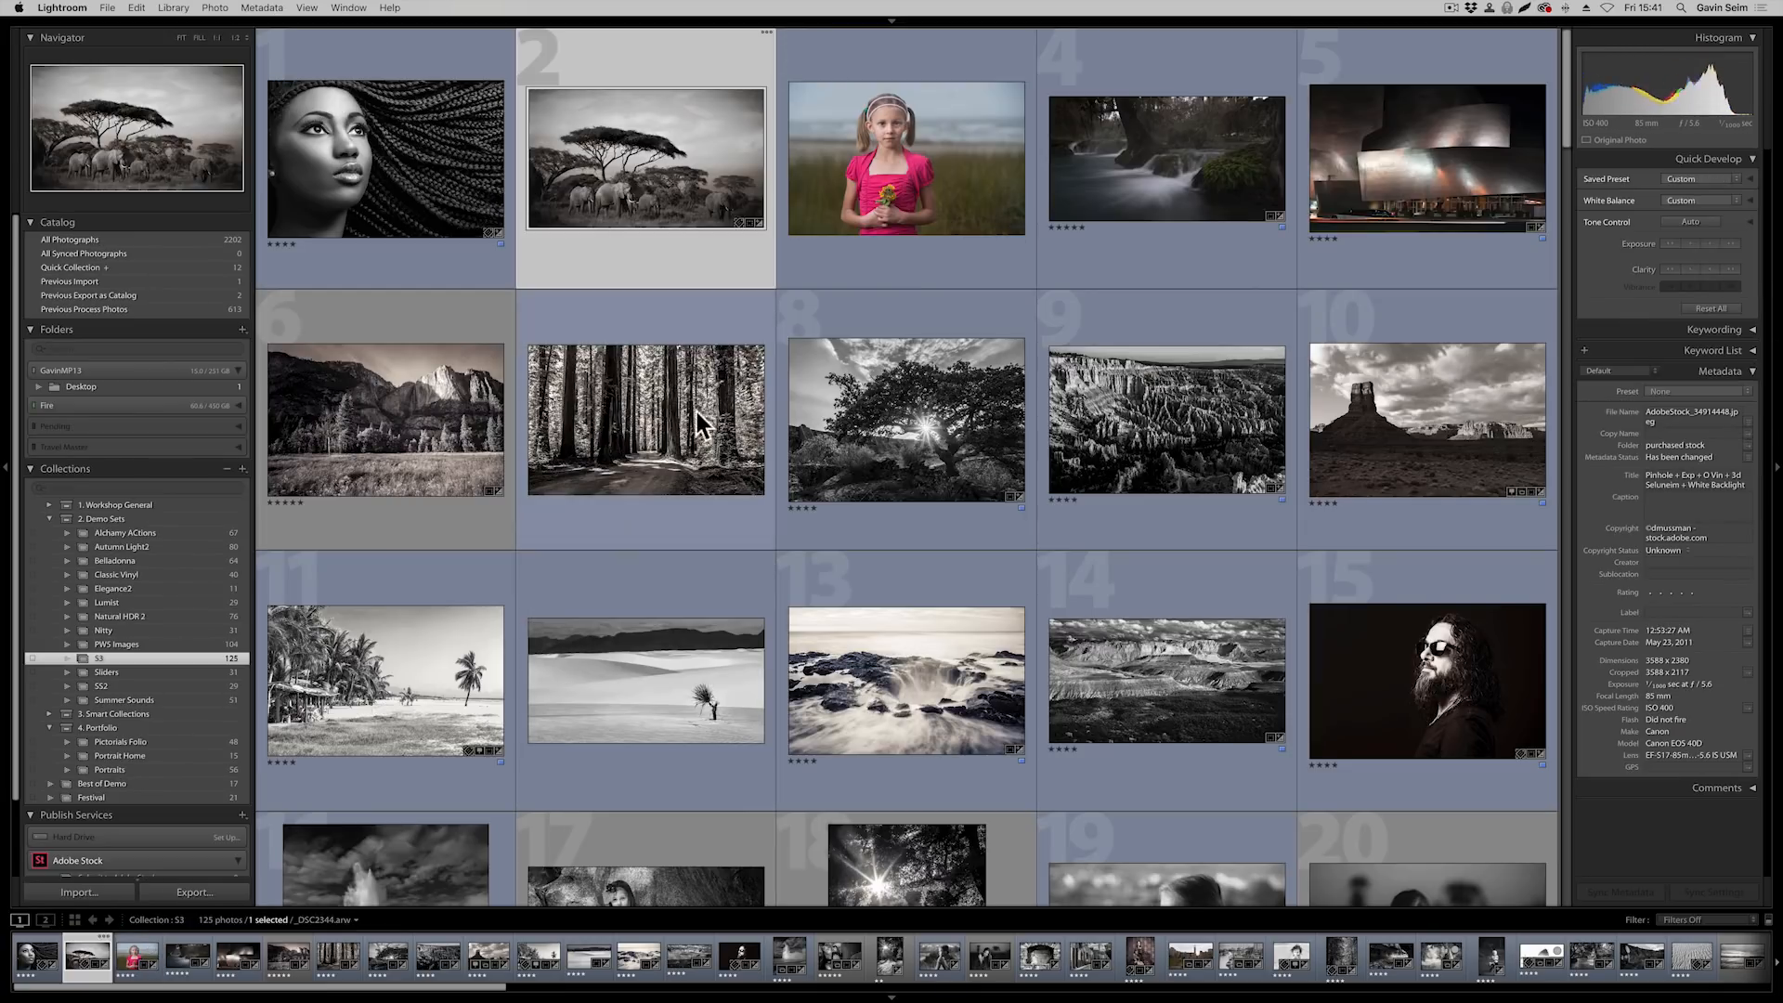
{"action": "left_click", "coordinate": [926, 135]}
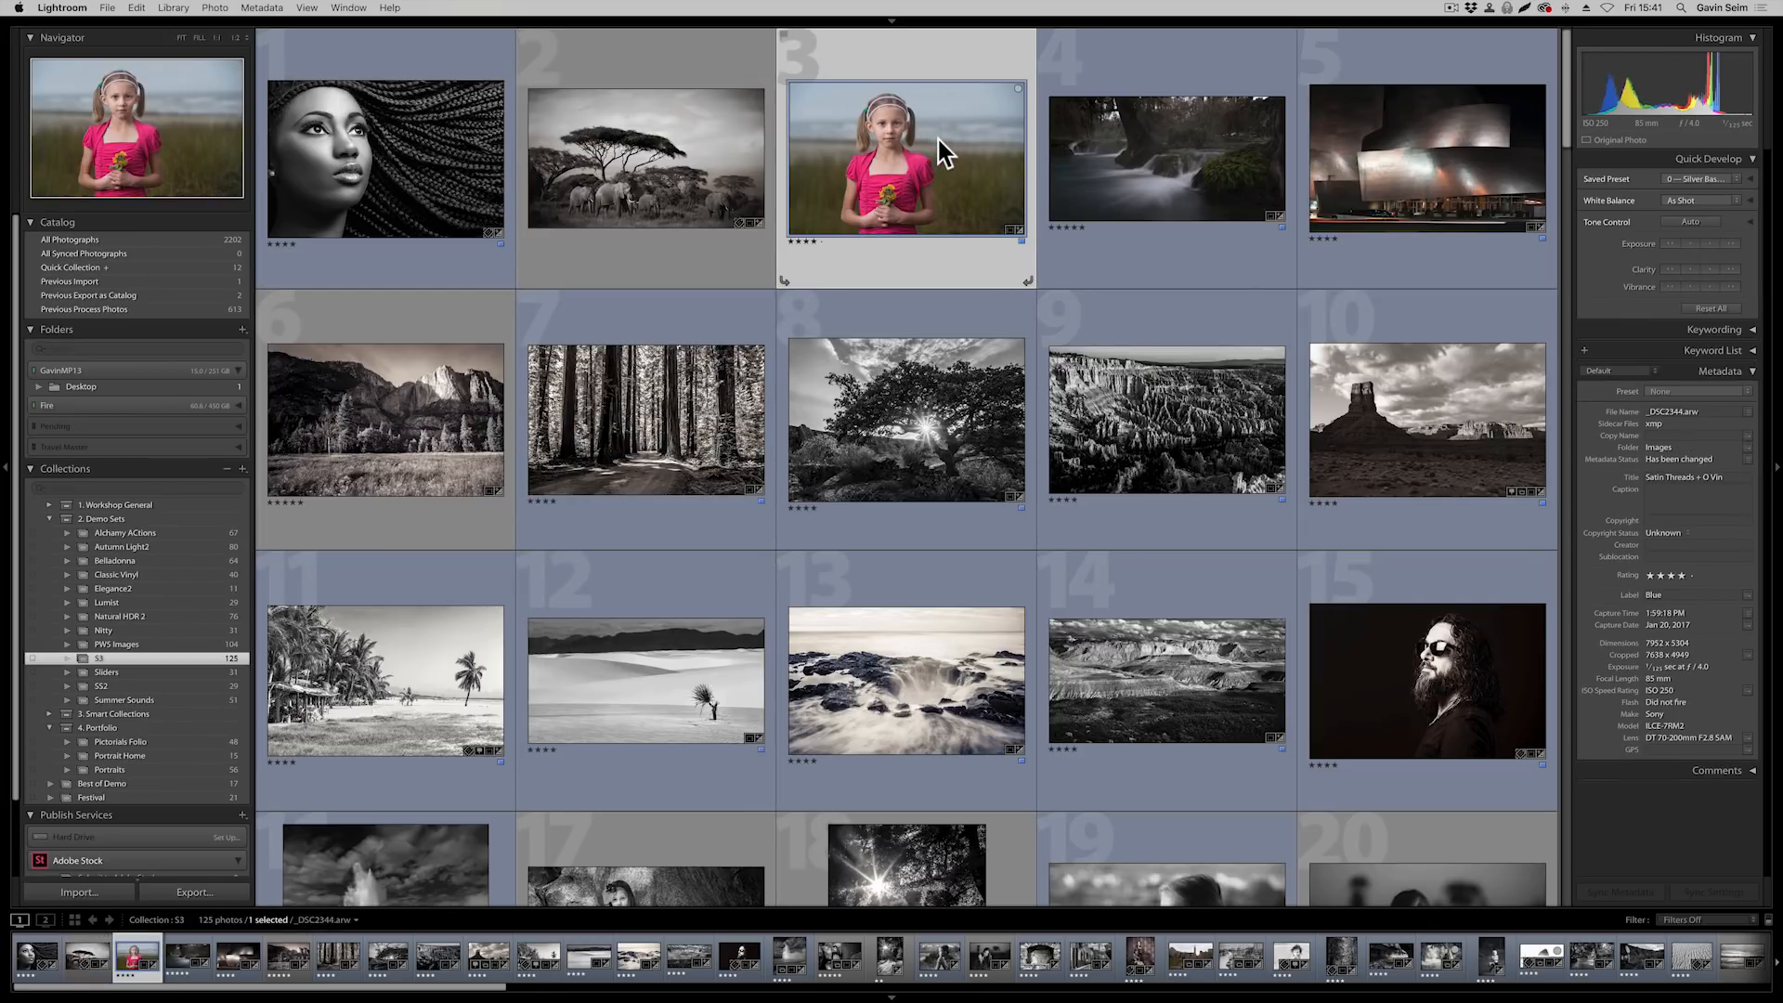
{"action": "key", "text": "d"}
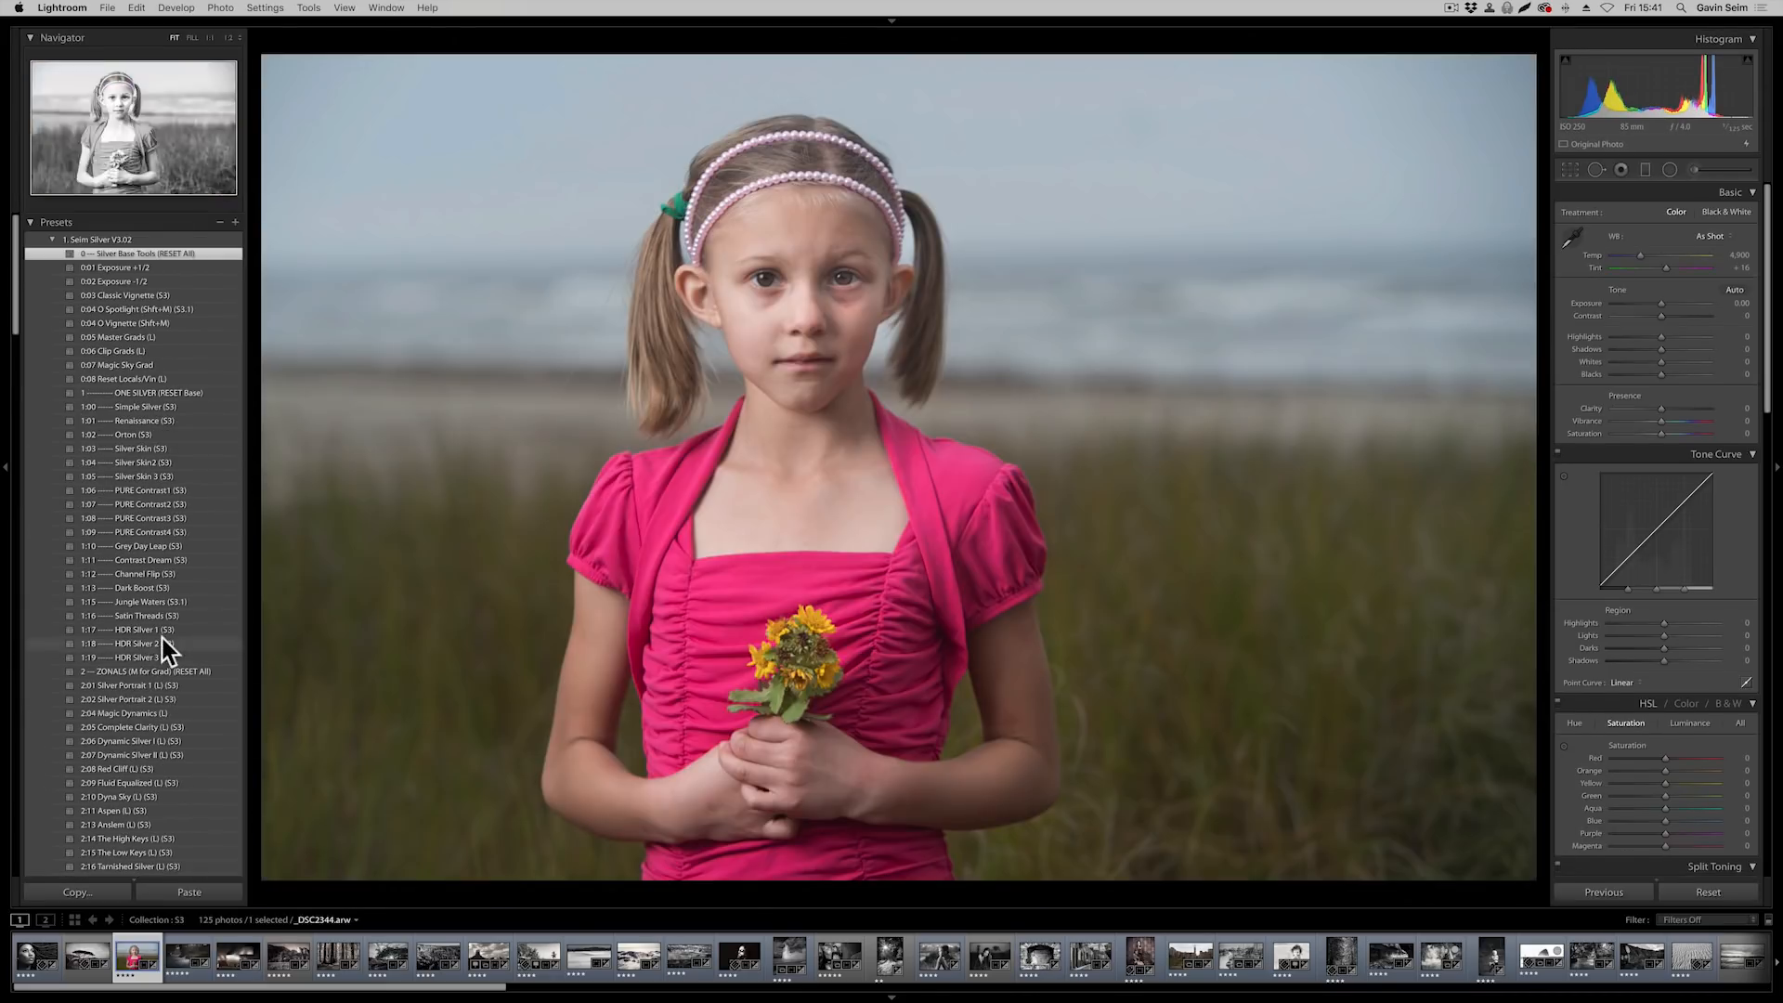
Apply the 1:16 Satin Threads (S3) preset to the girl's portrait and set its Temp to 8,871 and Tint to −36
{"action": "left_click", "coordinate": [161, 616]}
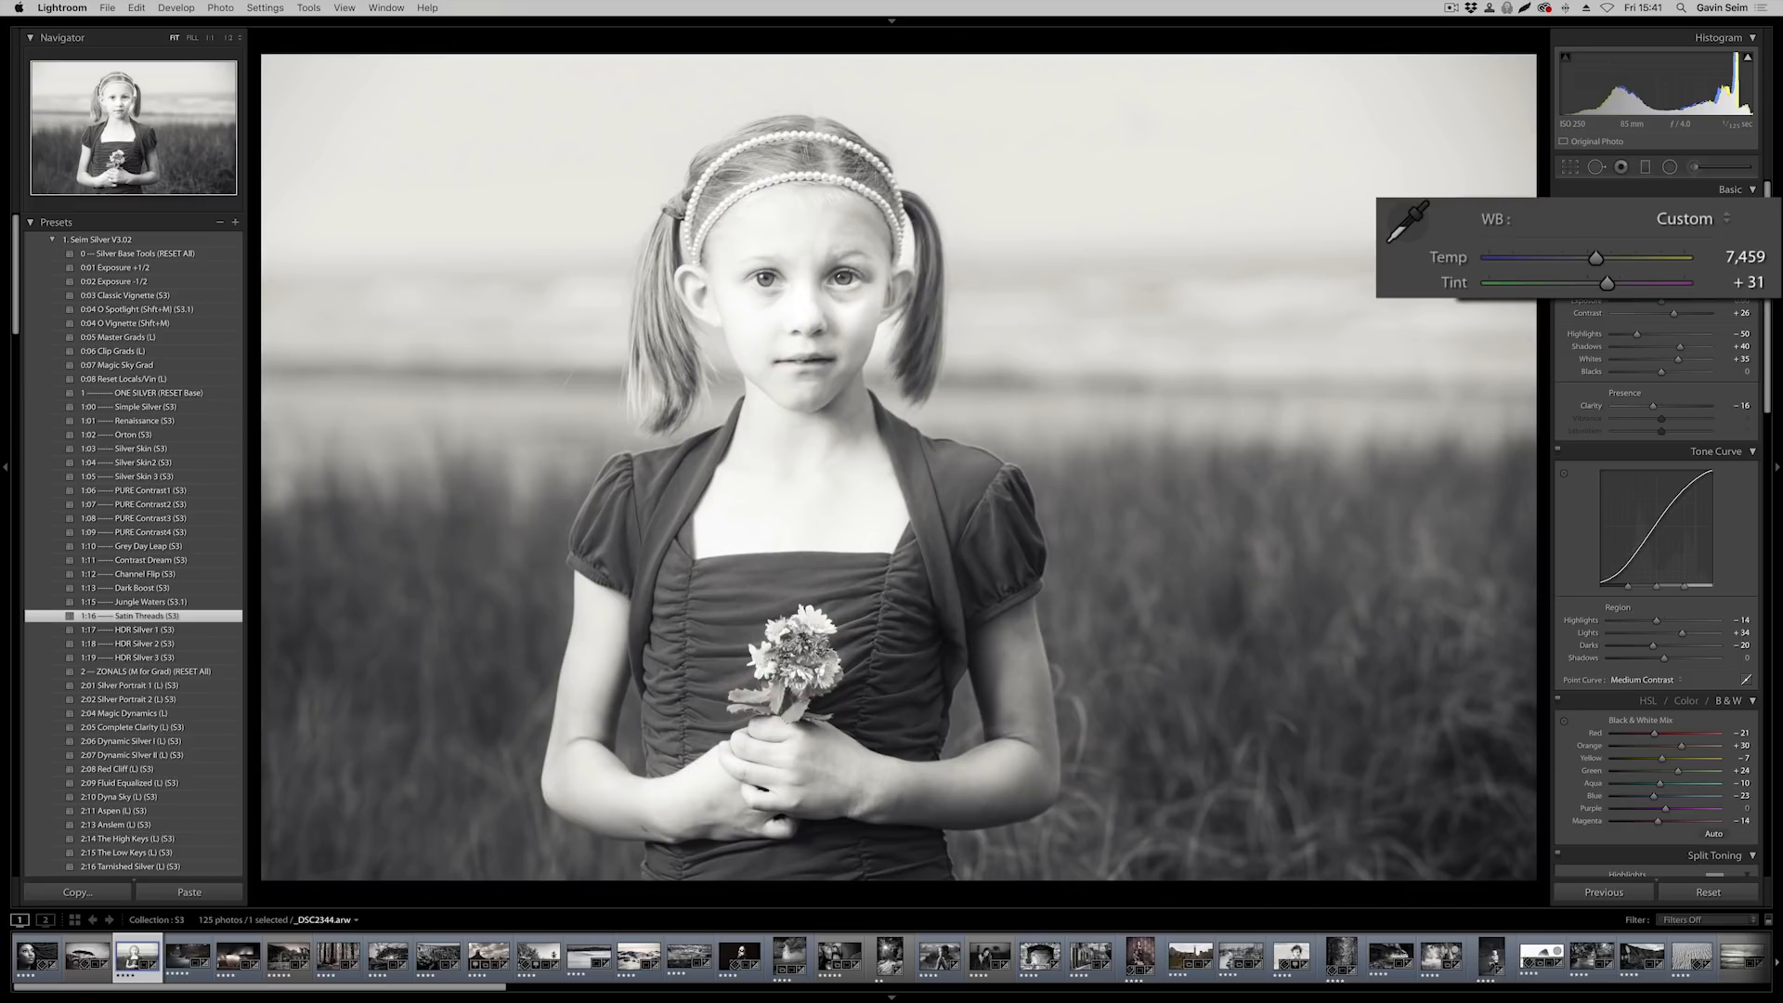
{"action": "left_click_drag", "start_coordinate": [1597, 257], "coordinate": [1564, 282]}
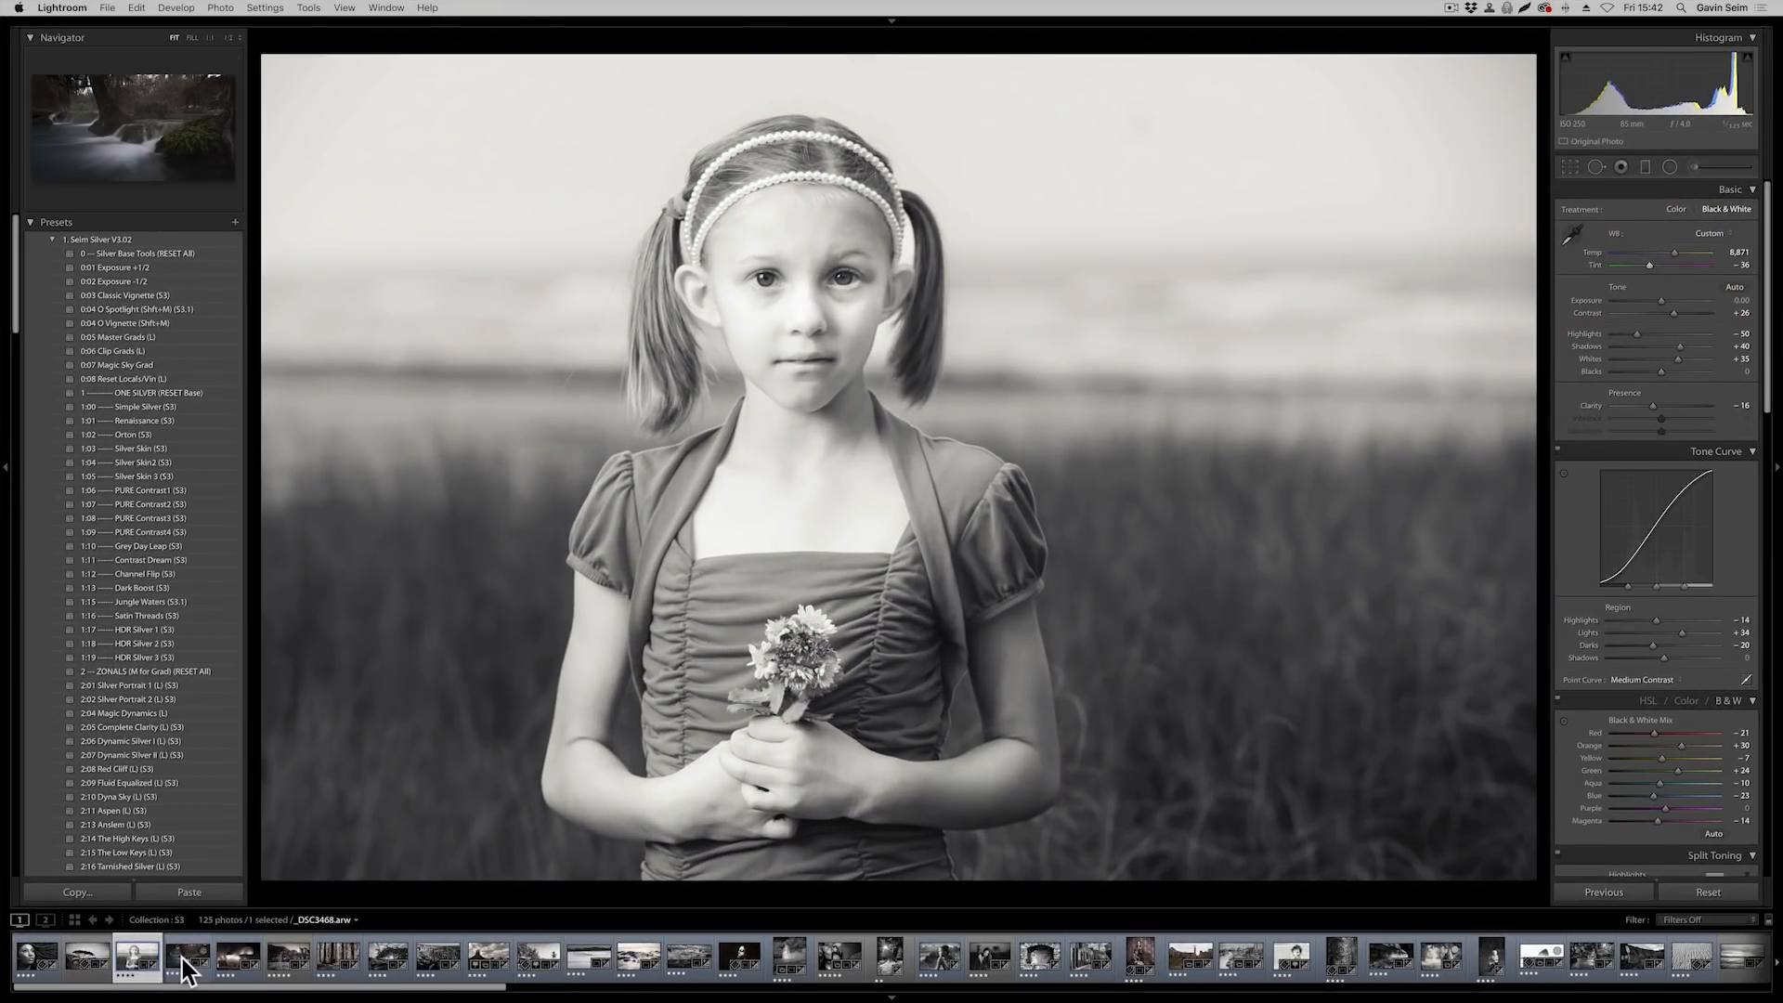
Open the dark forest waterfall photo, _DSC3468.arw, in the Develop module and apply the 1:15 Jungle Waters (S3.1) preset
{"action": "left_click", "coordinate": [184, 961]}
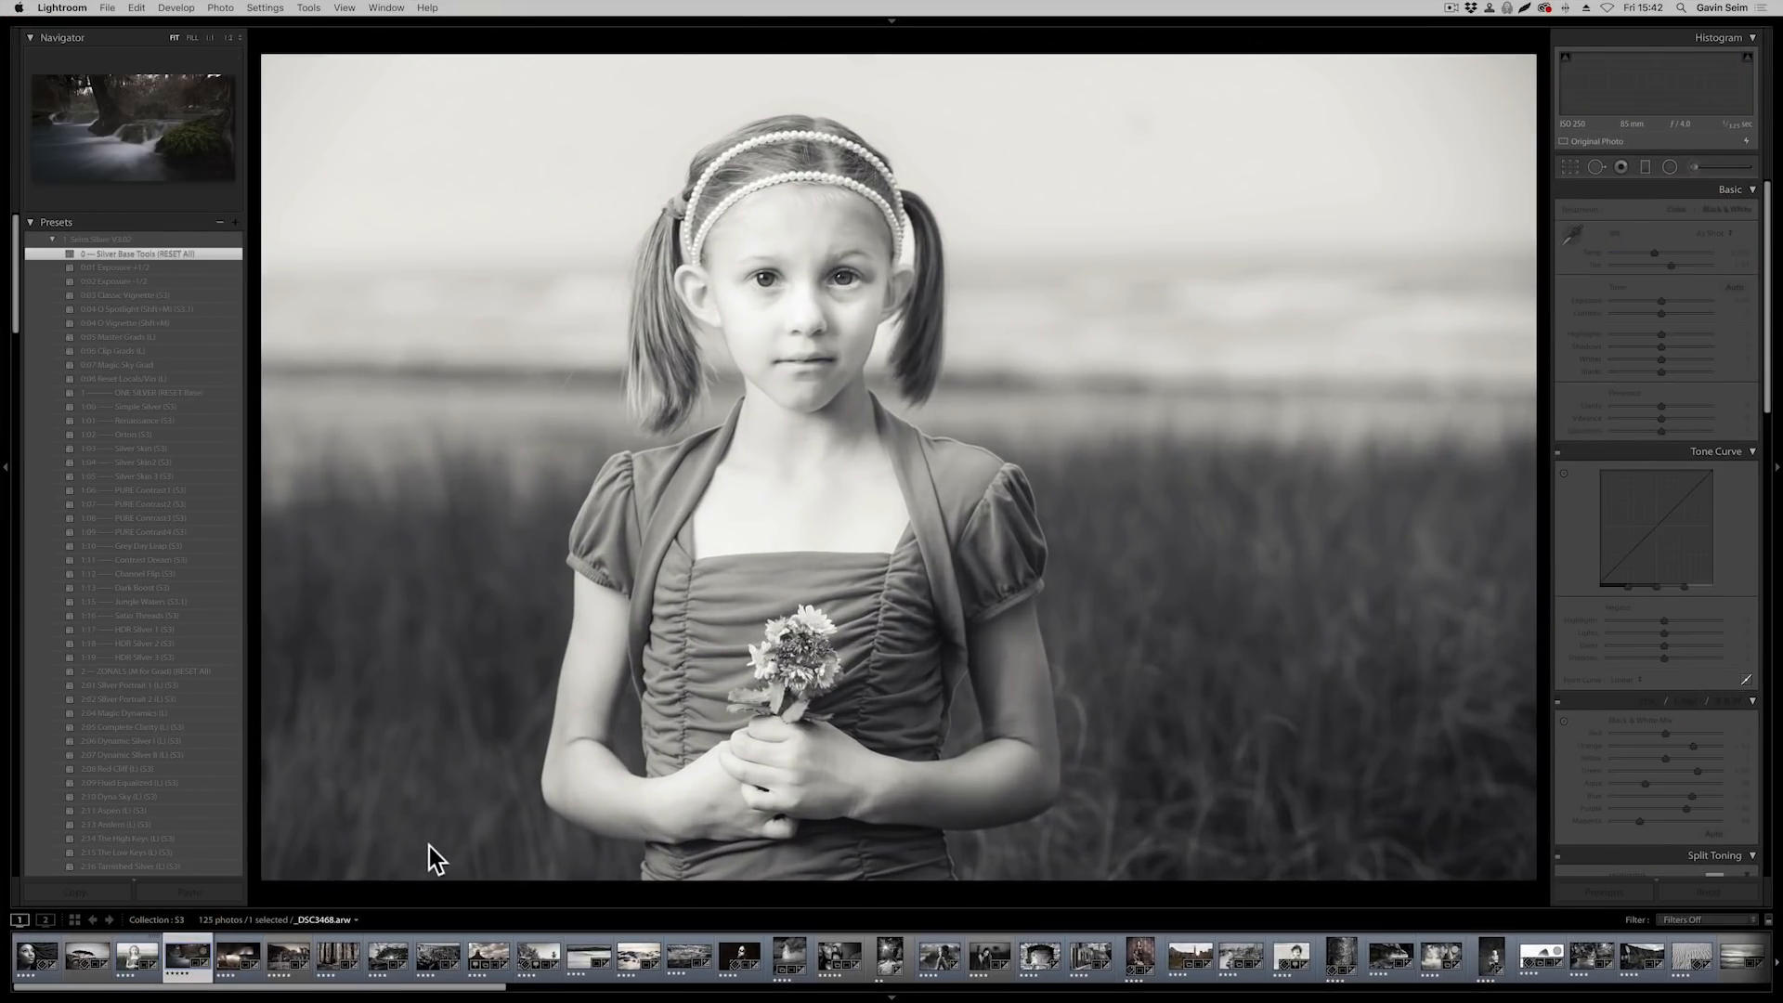
{"action": "key", "text": "g"}
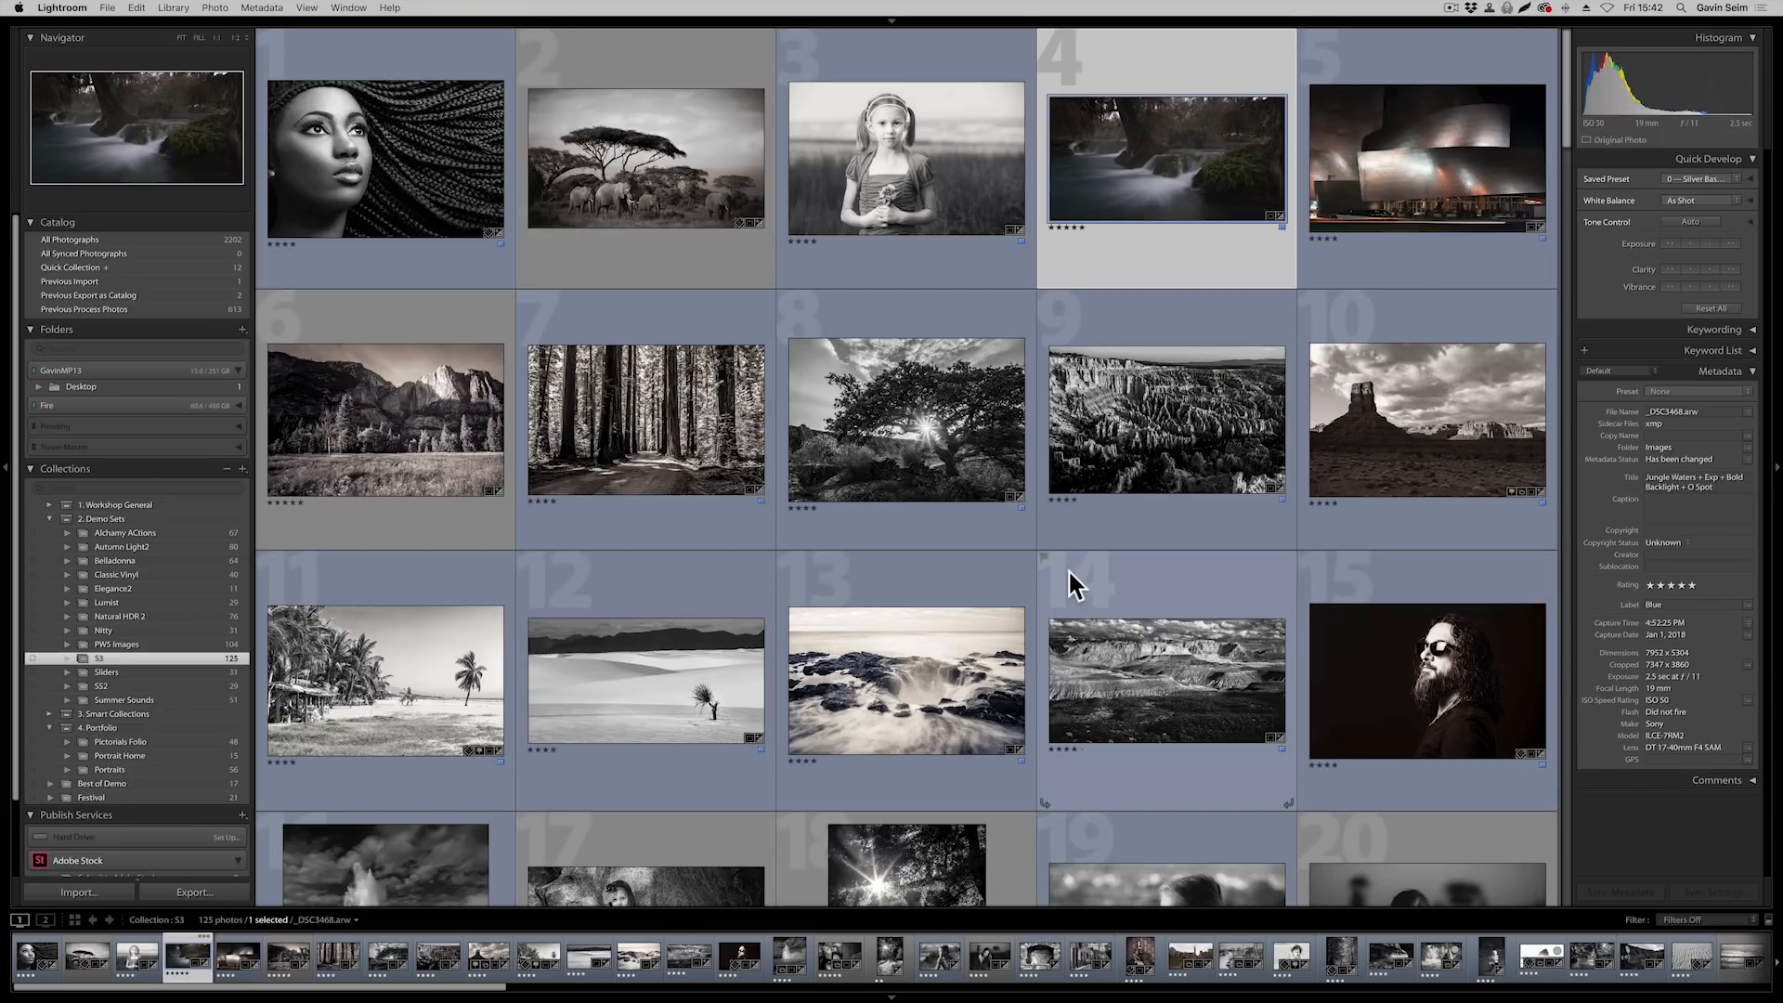
{"action": "key", "text": "d"}
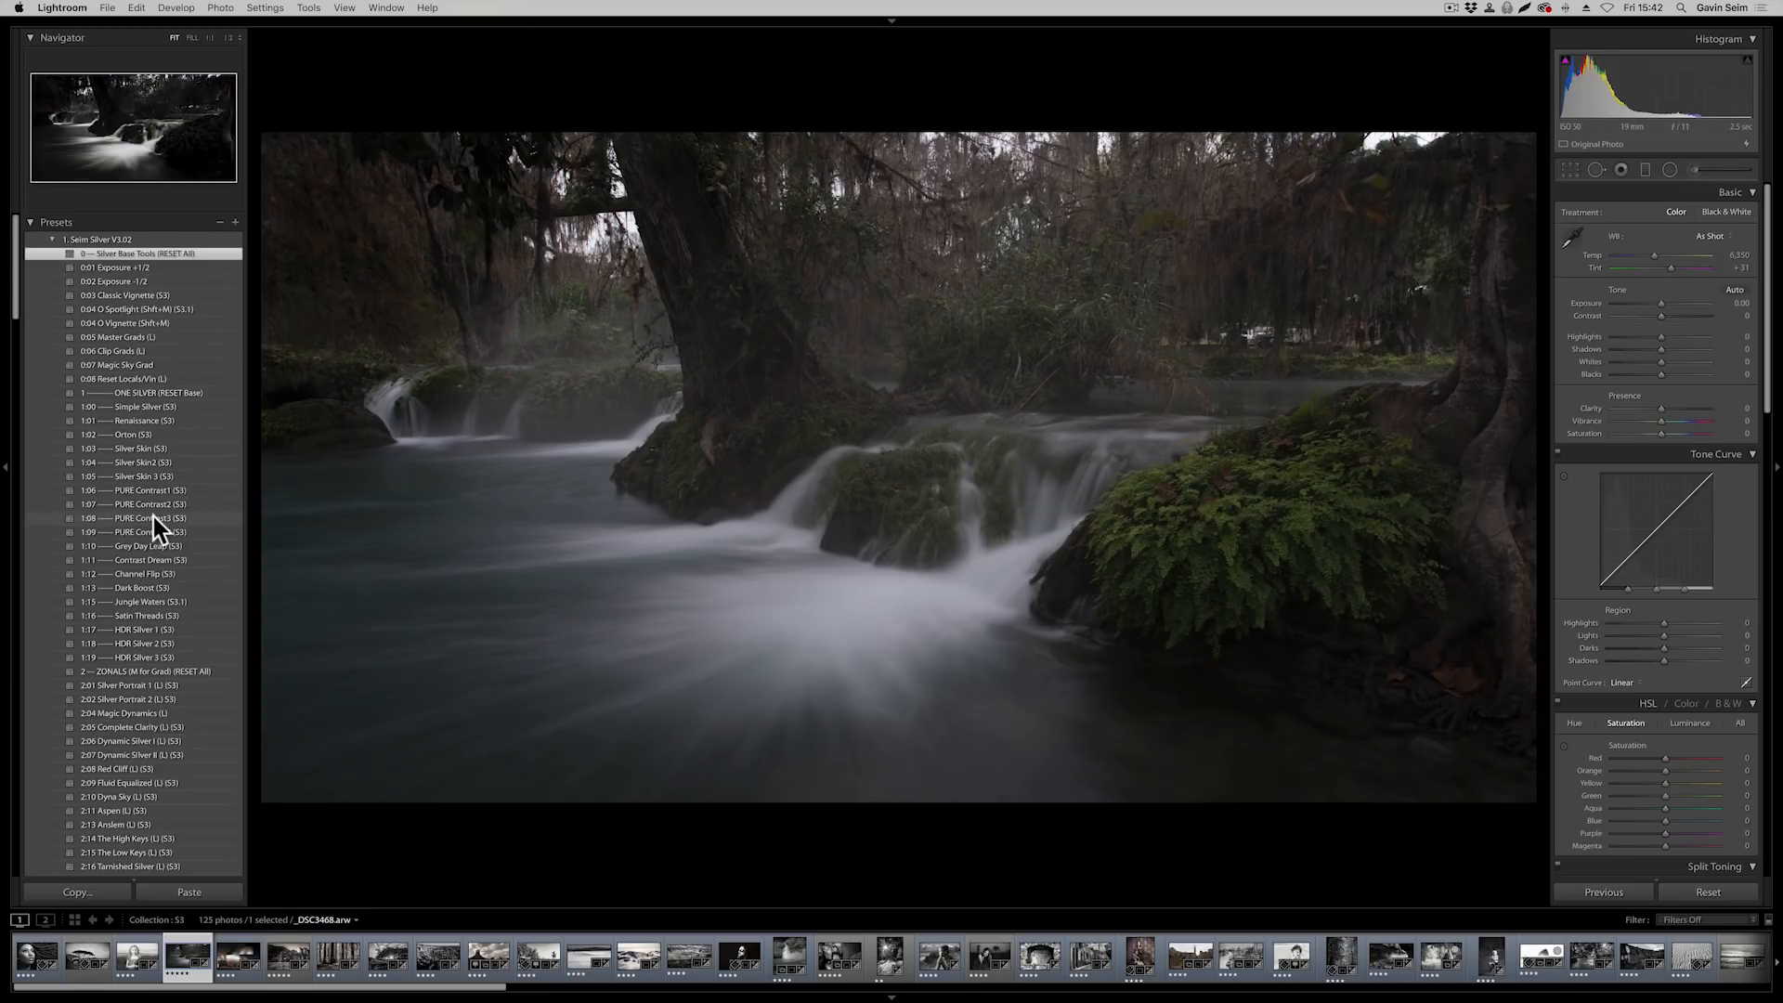
{"action": "left_click", "coordinate": [147, 602]}
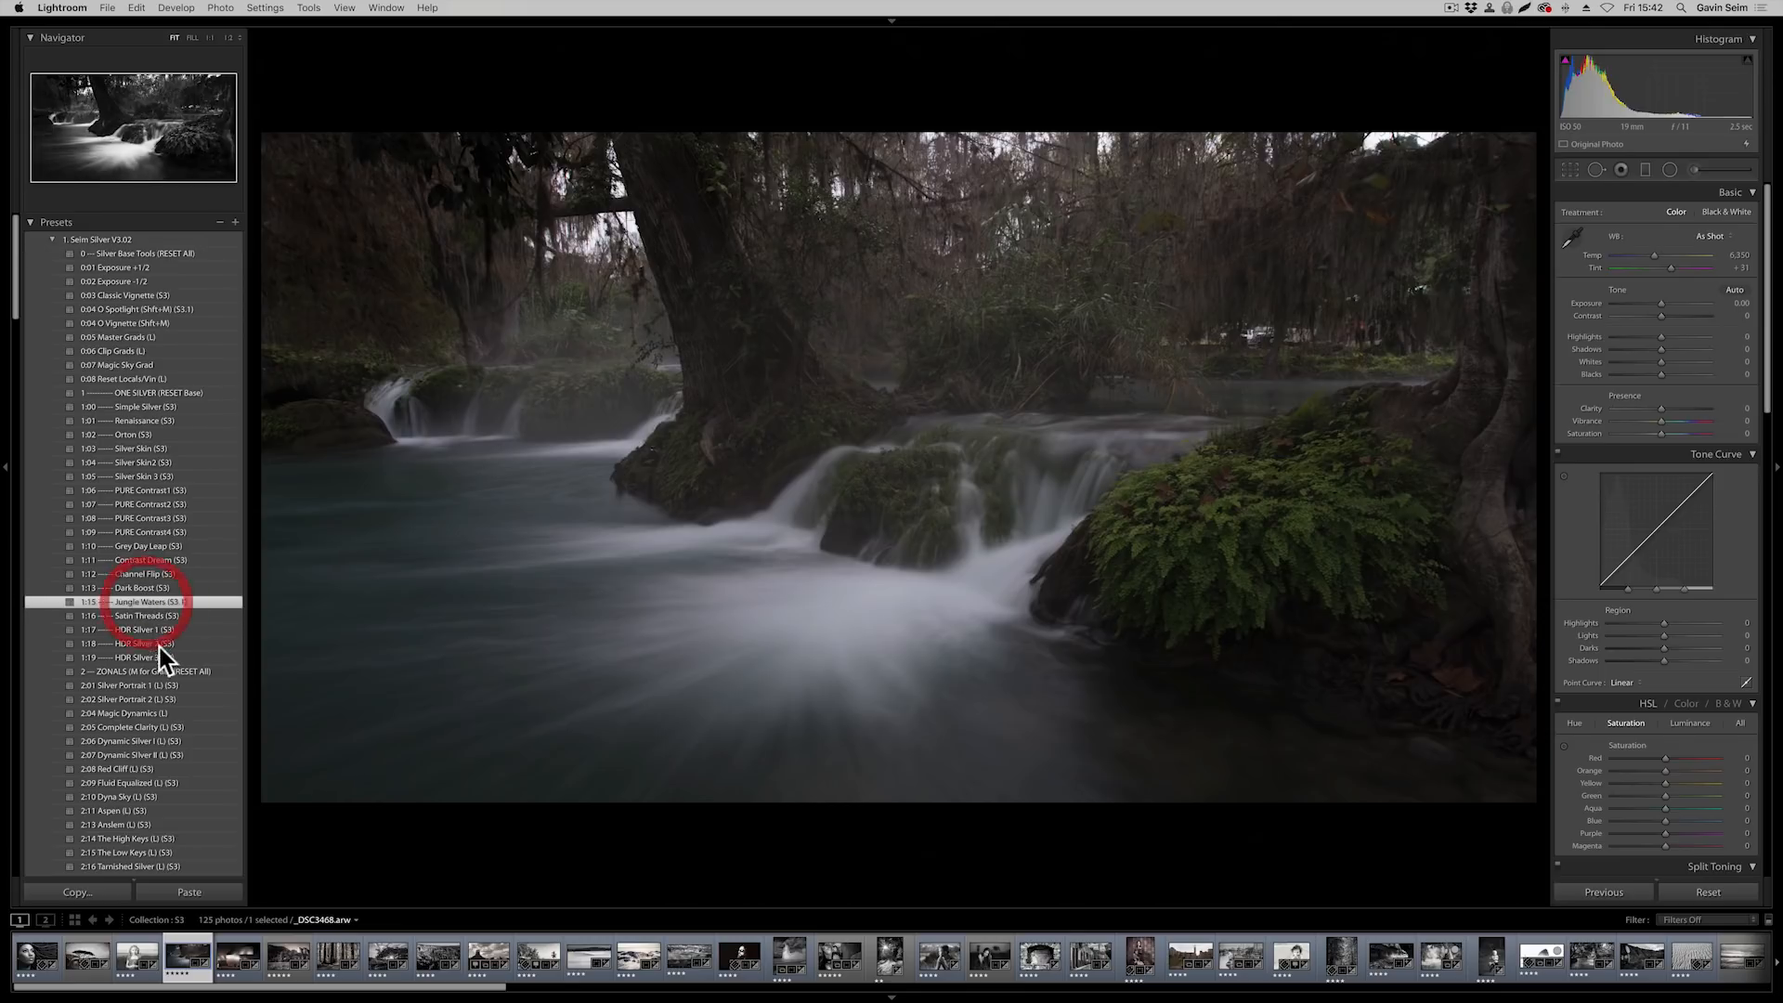
{"action": "scroll", "coordinate": [149, 562], "scroll_direction": "down", "scroll_amount": 5}
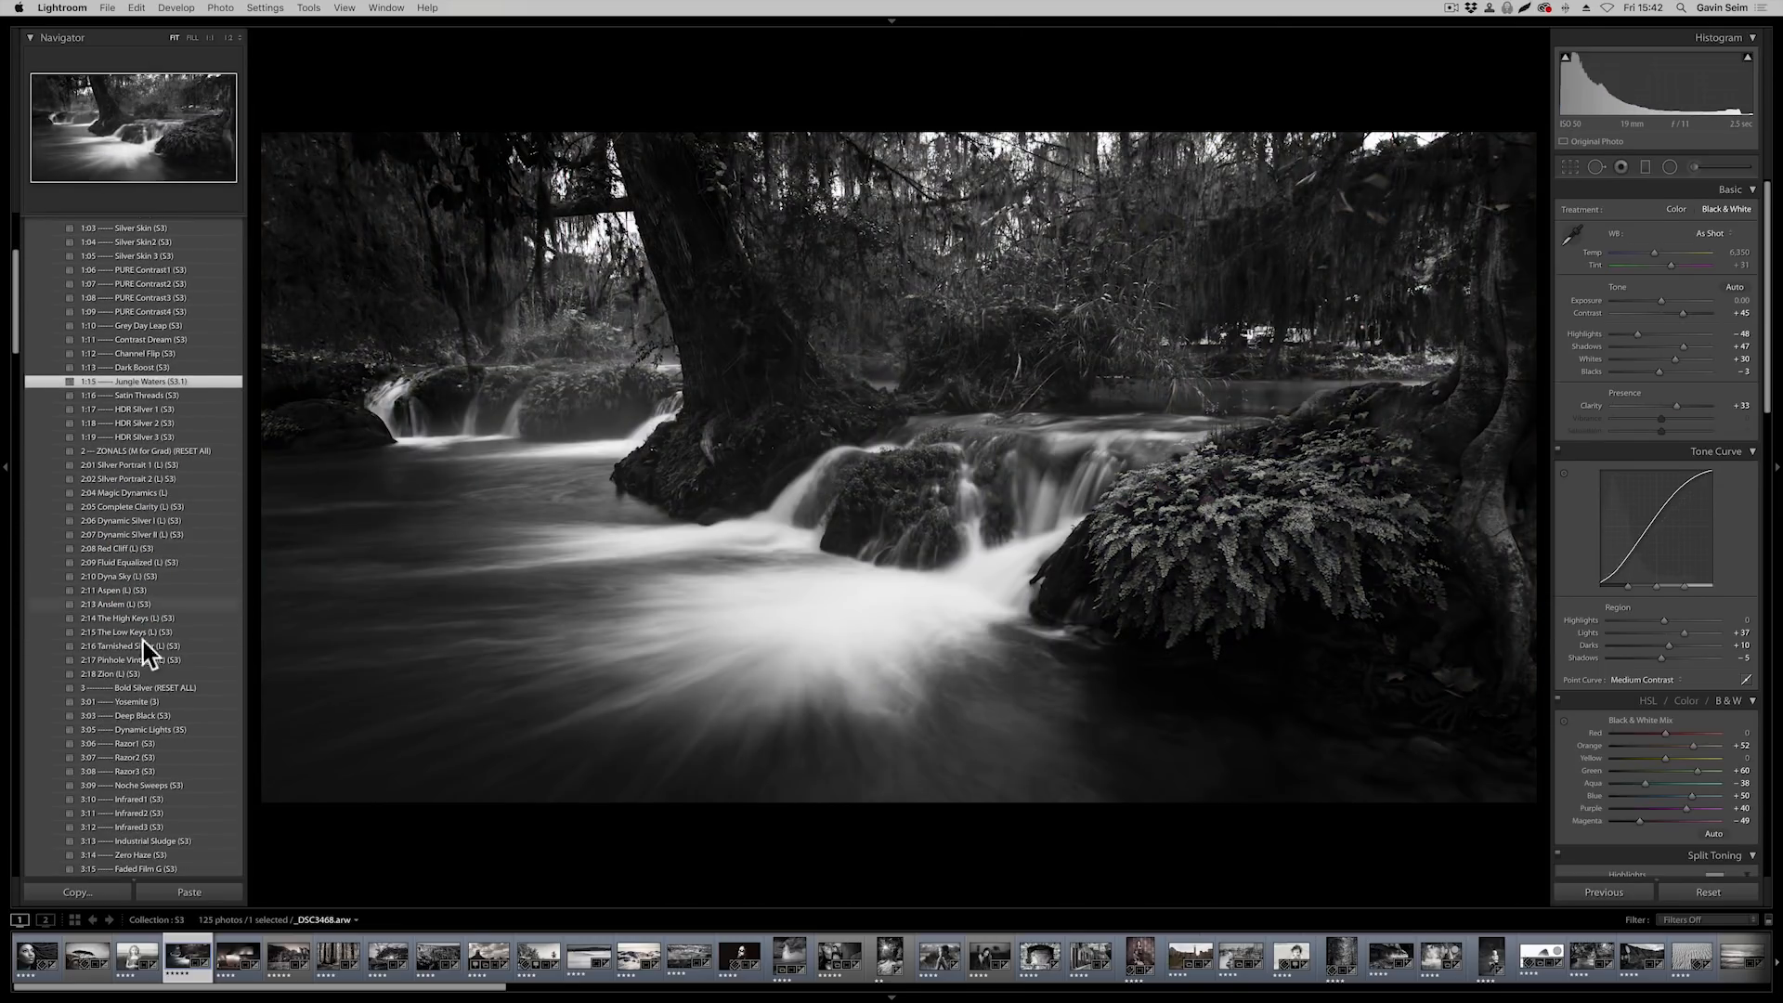
Apply the 4:07 White Backlight Mod L1 (S3.1) preset to the waterfall photo and set Exposure to +0.30
{"action": "scroll", "coordinate": [147, 671], "scroll_direction": "down", "scroll_amount": 2}
{"action": "scroll", "coordinate": [163, 750], "scroll_direction": "down", "scroll_amount": 3}
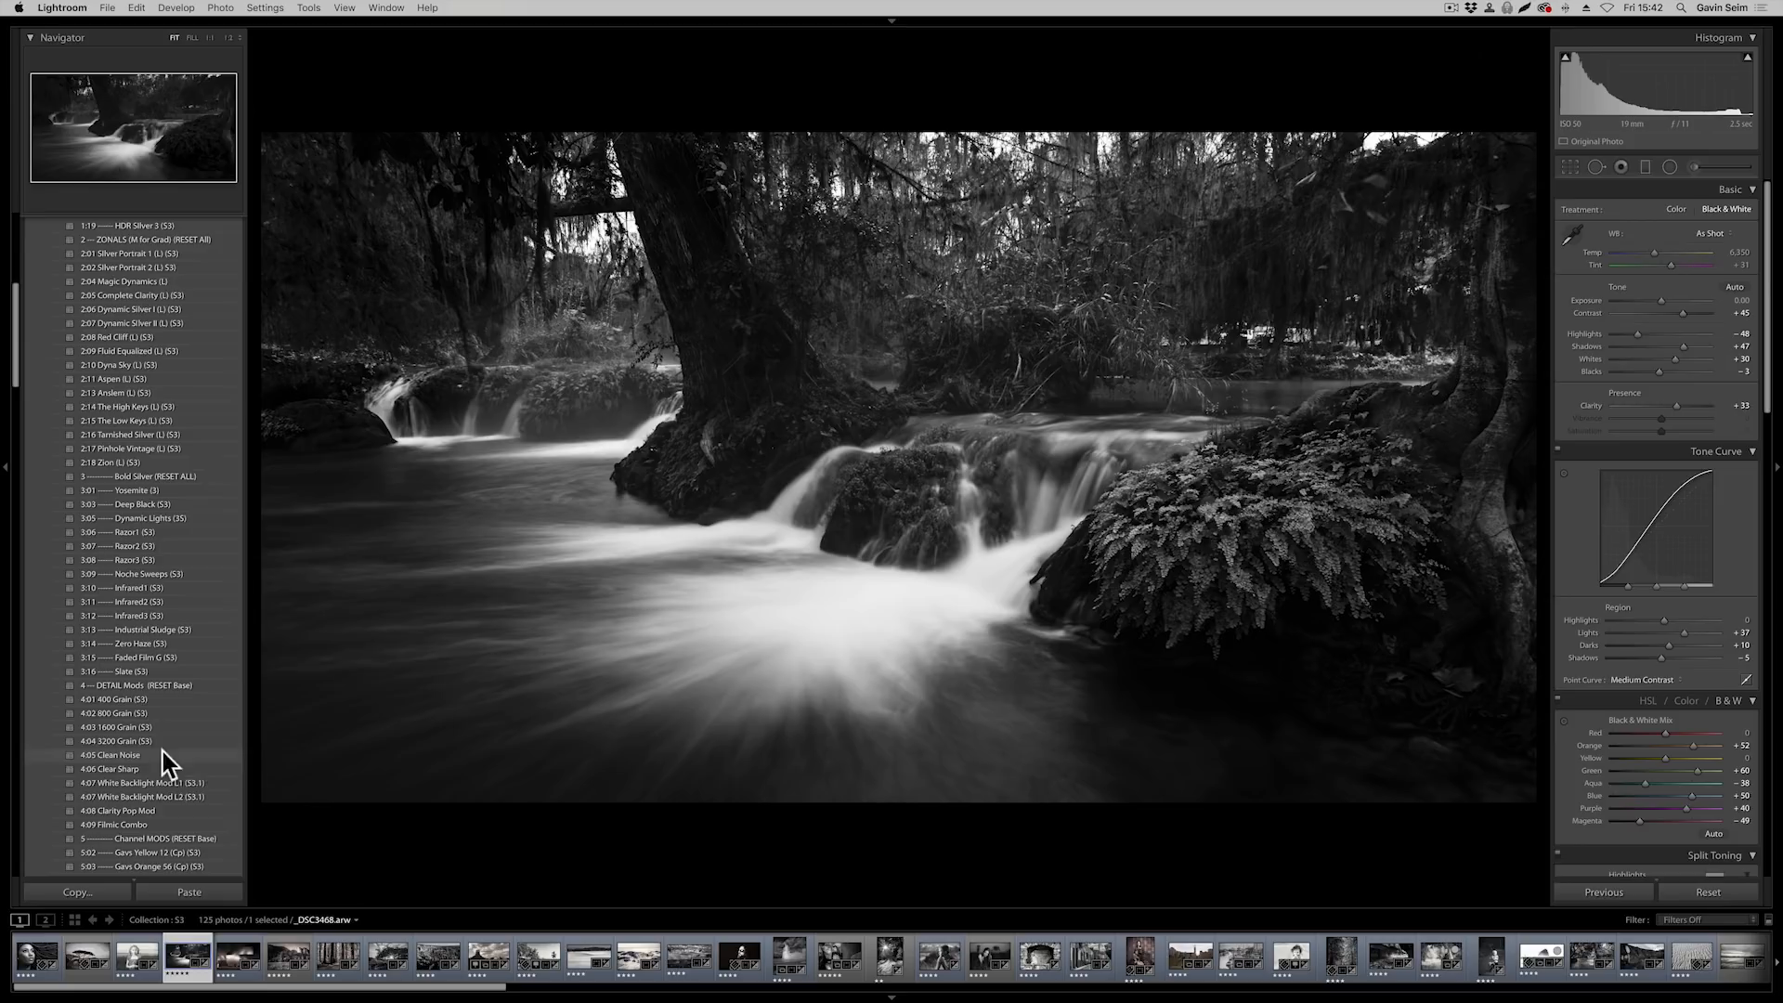
{"action": "left_click", "coordinate": [184, 785]}
{"action": "scroll", "coordinate": [110, 583], "scroll_direction": "up", "scroll_amount": 10}
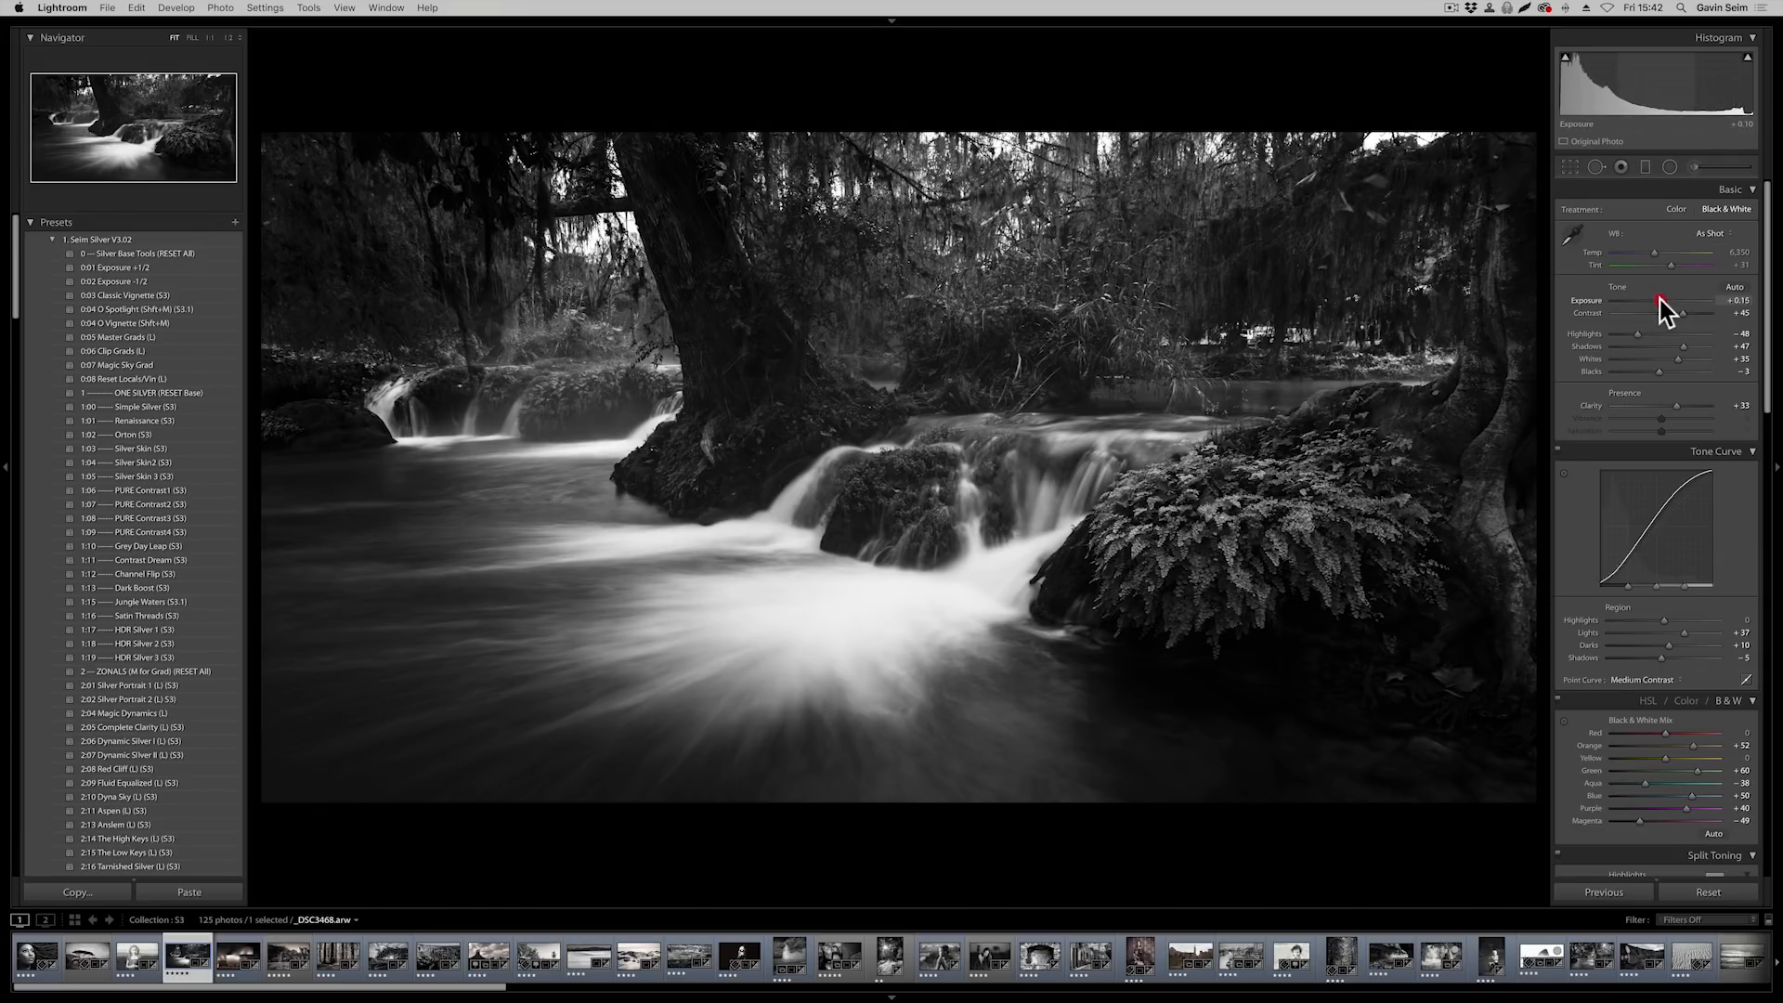
{"action": "left_click_drag", "start_coordinate": [1659, 299], "coordinate": [1662, 299]}
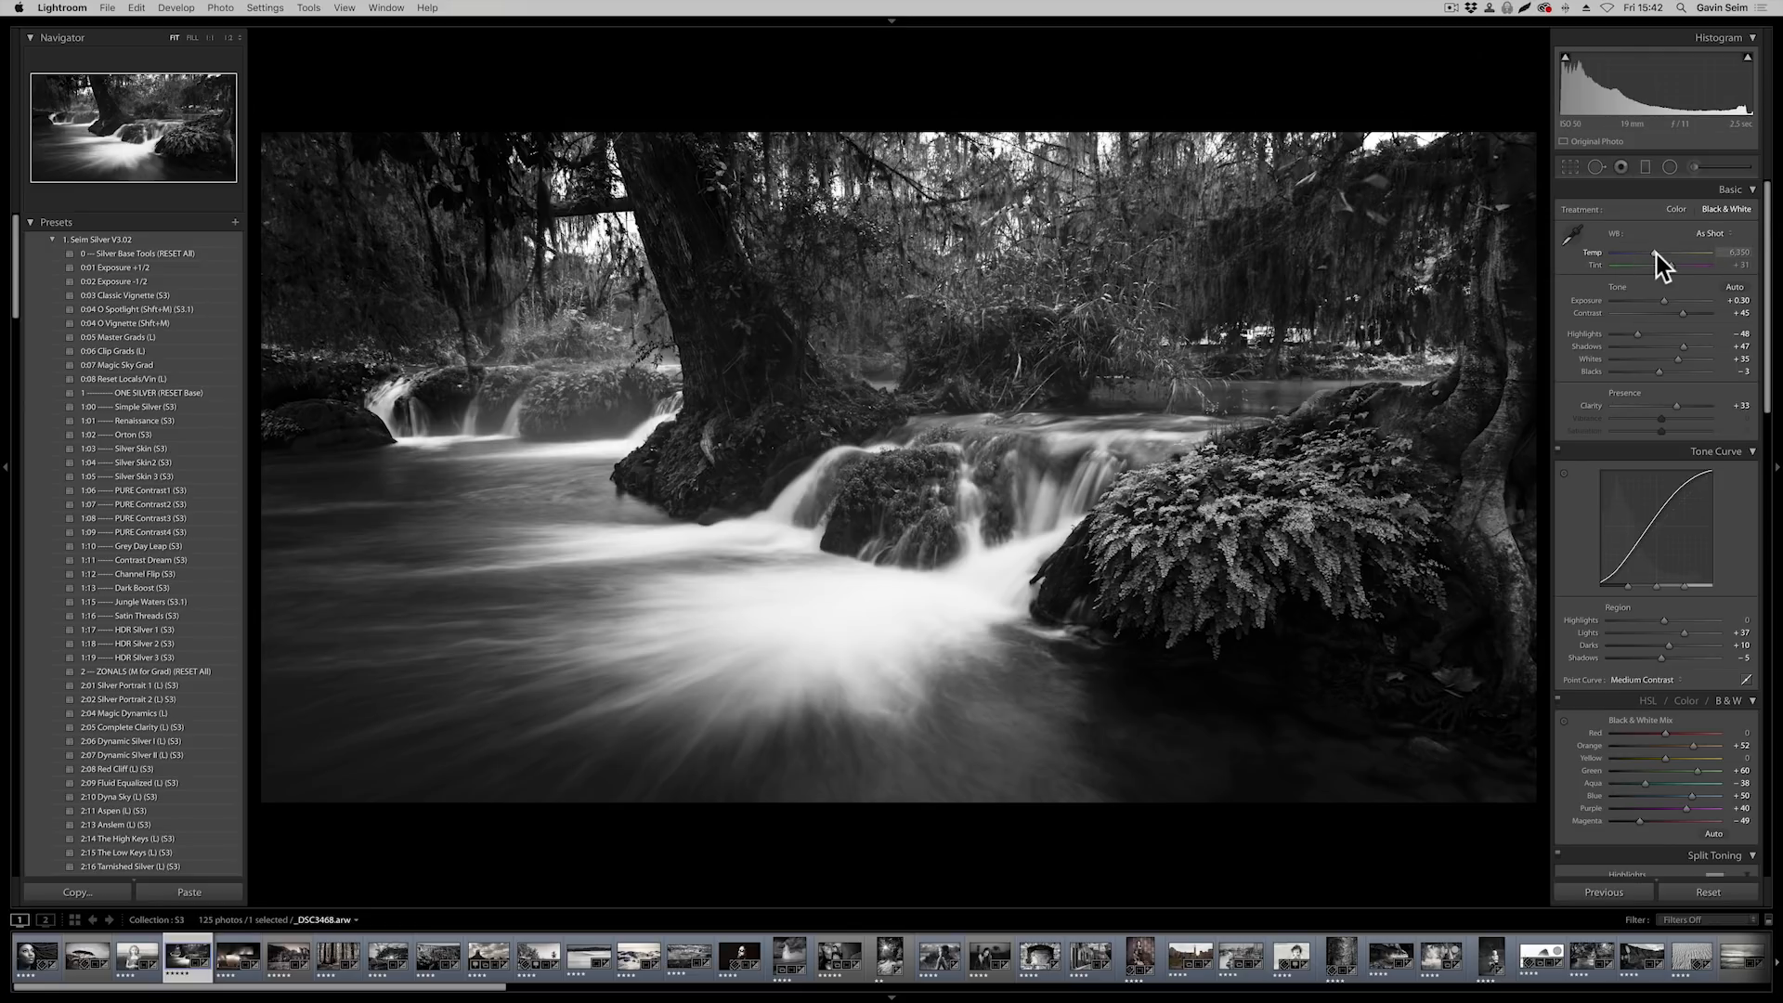
Cool the waterfall photo's Temp to 3,647 and try the Blue level at +78 in the Black & White Mix, undoing the Blue change
{"action": "left_click_drag", "start_coordinate": [1655, 253], "coordinate": [1630, 249]}
{"action": "left_click_drag", "start_coordinate": [1579, 70], "coordinate": [1579, 71]}
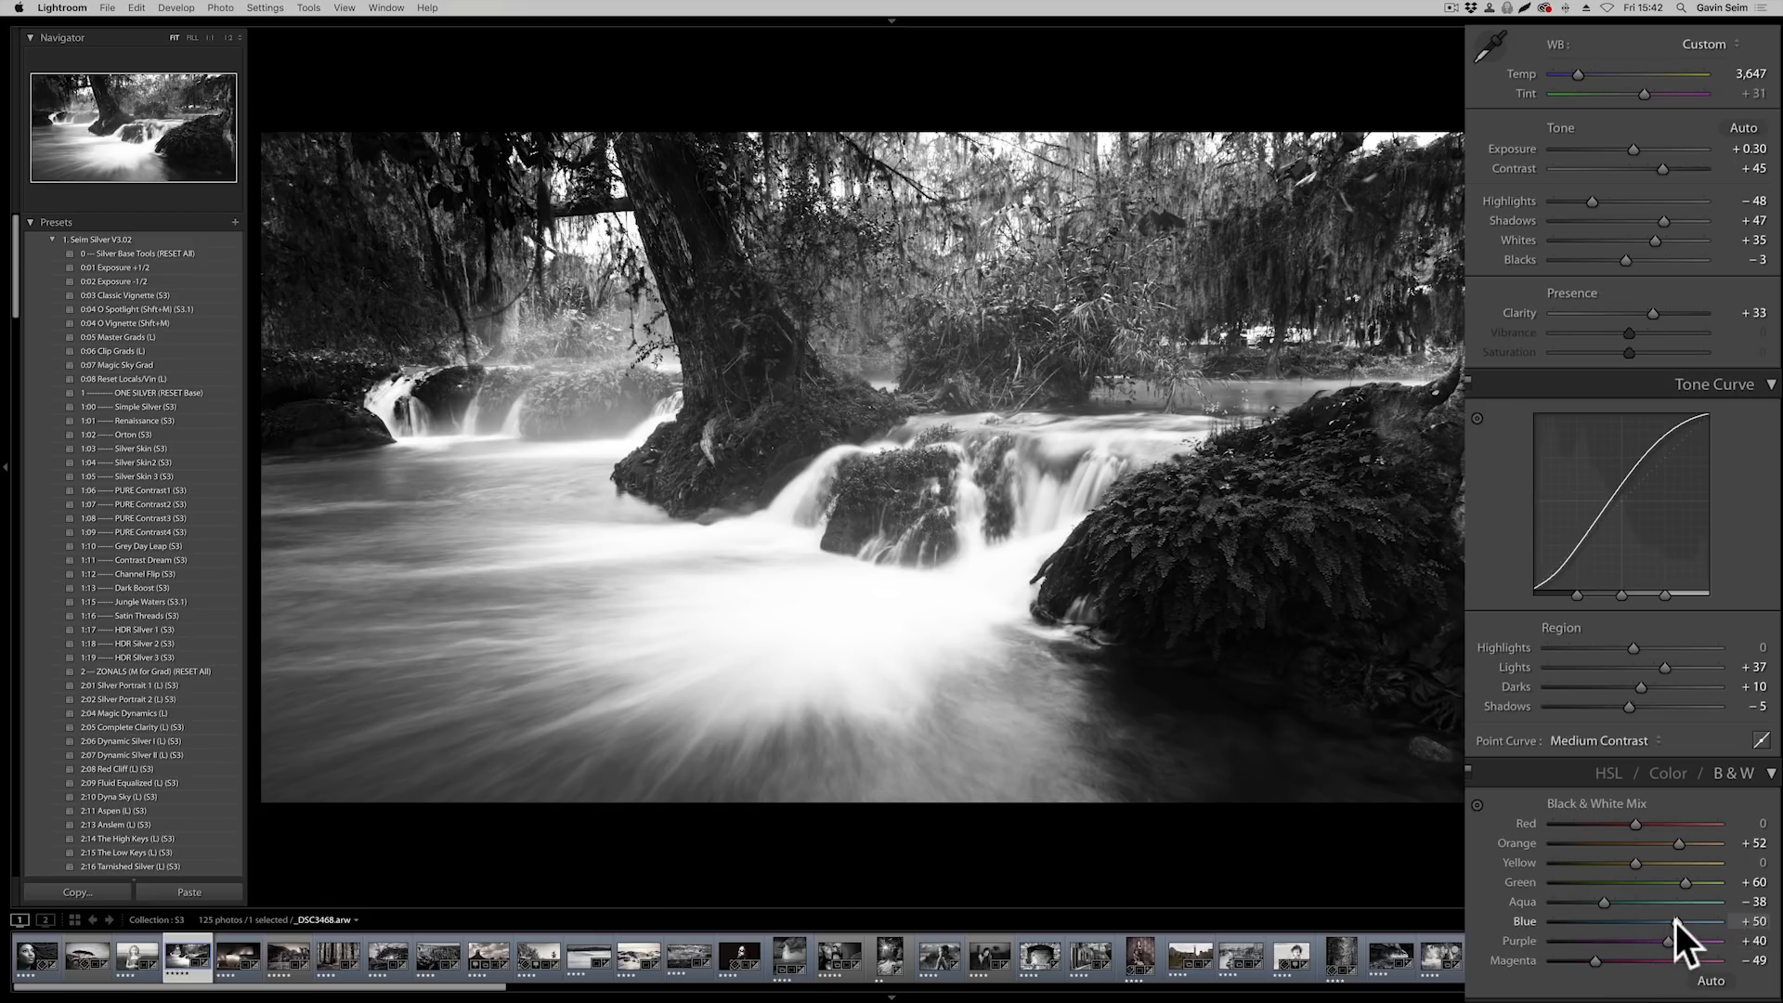
{"action": "left_click_drag", "start_coordinate": [1675, 921], "coordinate": [1699, 921]}
{"action": "key", "text": "super+z"}
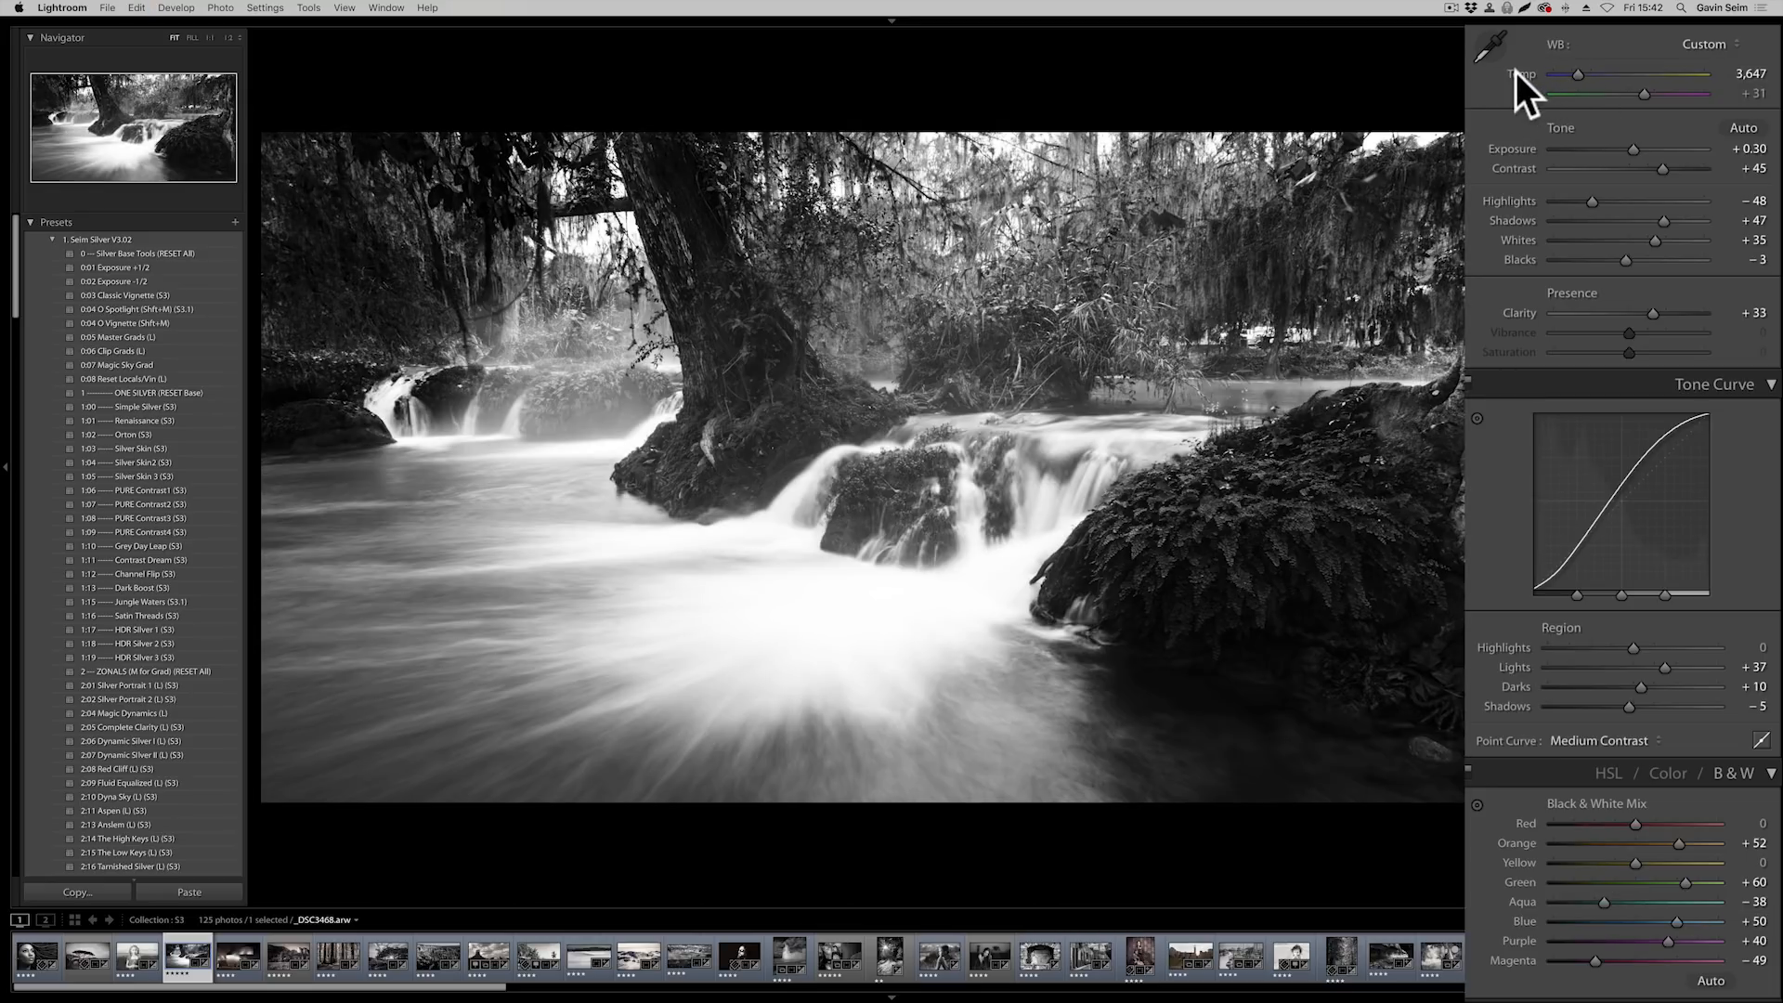
Reset Temp to its default and try lower Temp and Tint values, restoring each one
{"action": "double_click", "coordinate": [1515, 72]}
{"action": "left_click_drag", "start_coordinate": [1614, 74], "coordinate": [1603, 73]}
{"action": "key", "text": "super+z"}
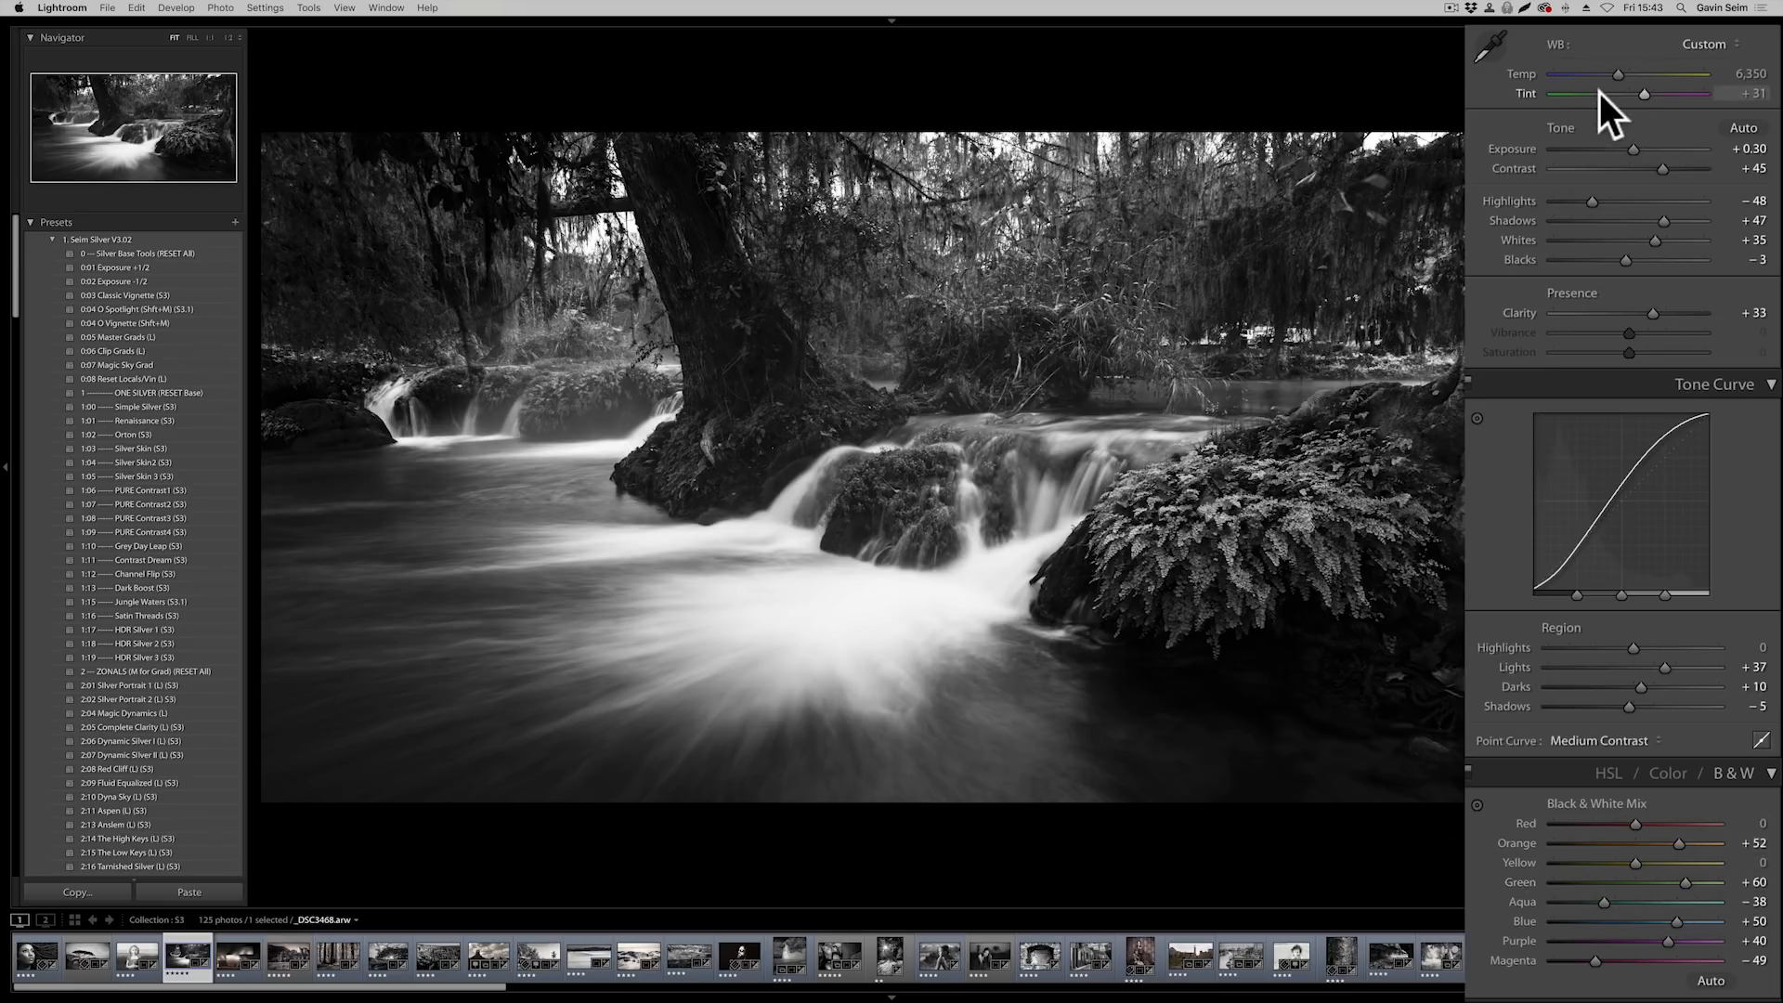
{"action": "mouse_move", "coordinate": [1640, 92]}
{"action": "left_mouse_down"}
{"action": "mouse_move", "coordinate": [1598, 91]}
{"action": "mouse_move", "coordinate": [1614, 92]}
{"action": "left_mouse_up"}
{"action": "double_click", "coordinate": [1525, 93]}
Zoom in on the ferns and briefly apply the 0 Silver Base Tools (RESET All) preset to compare them in color, undoing it again
{"action": "left_click", "coordinate": [1226, 542]}
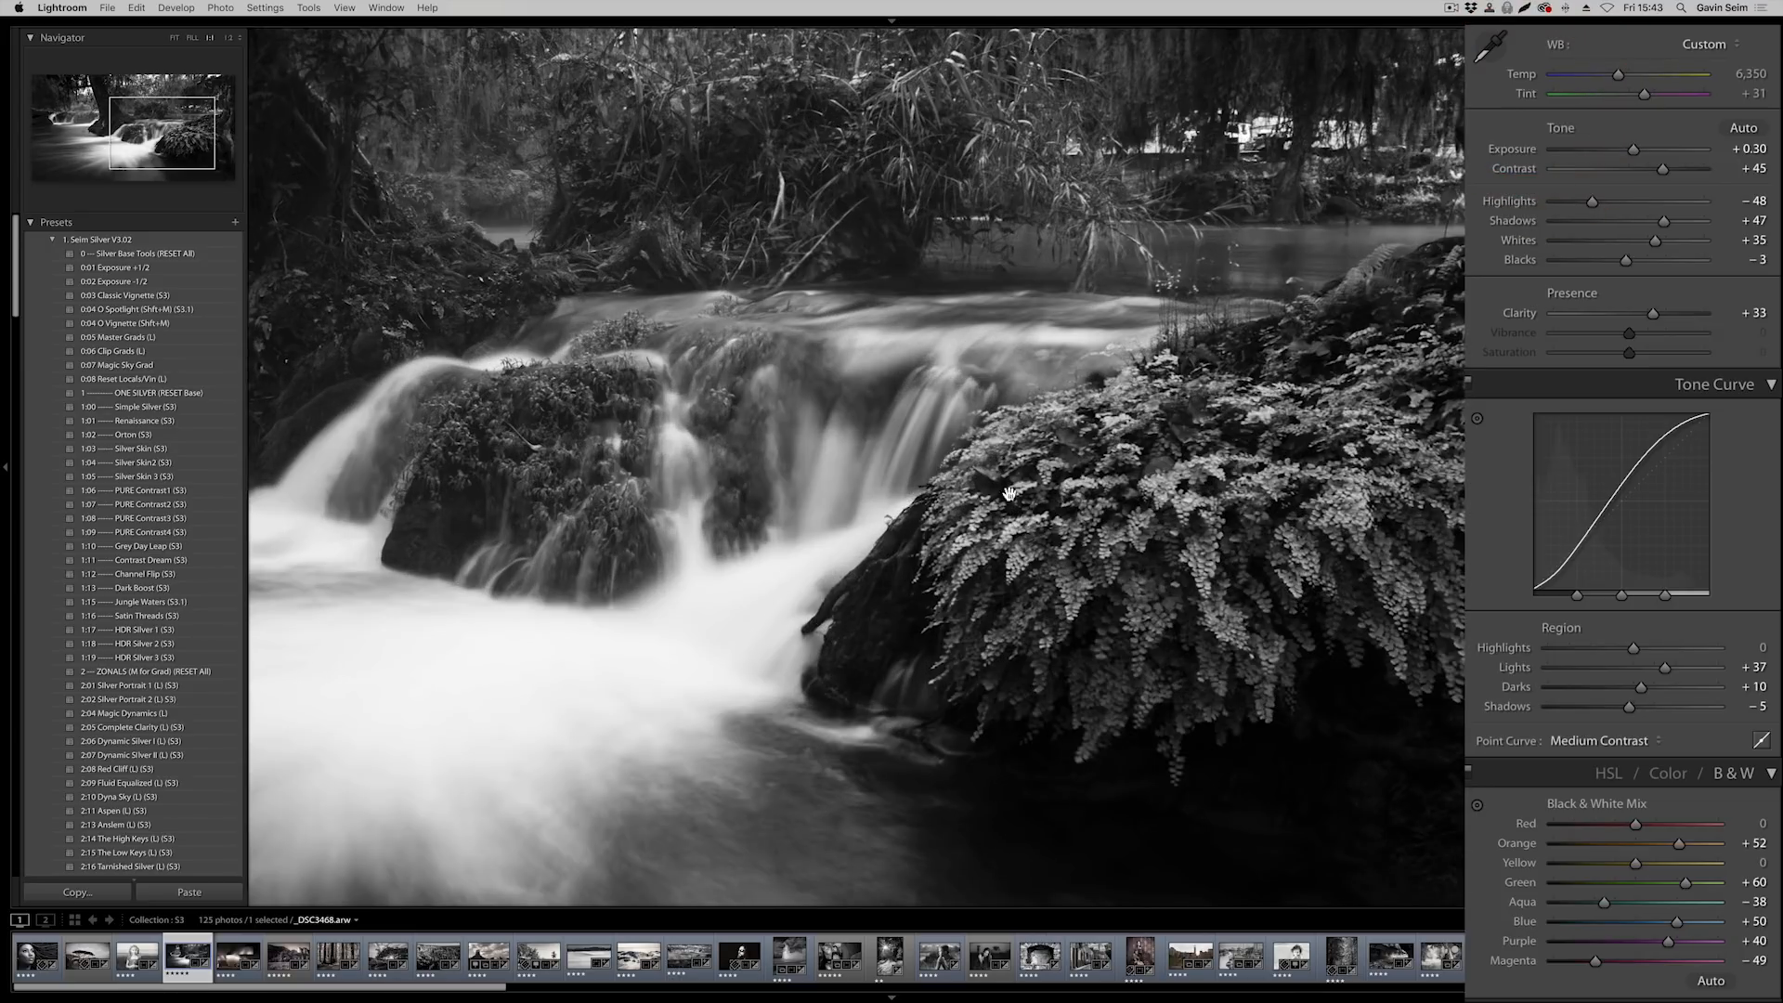
{"action": "left_click", "coordinate": [153, 258]}
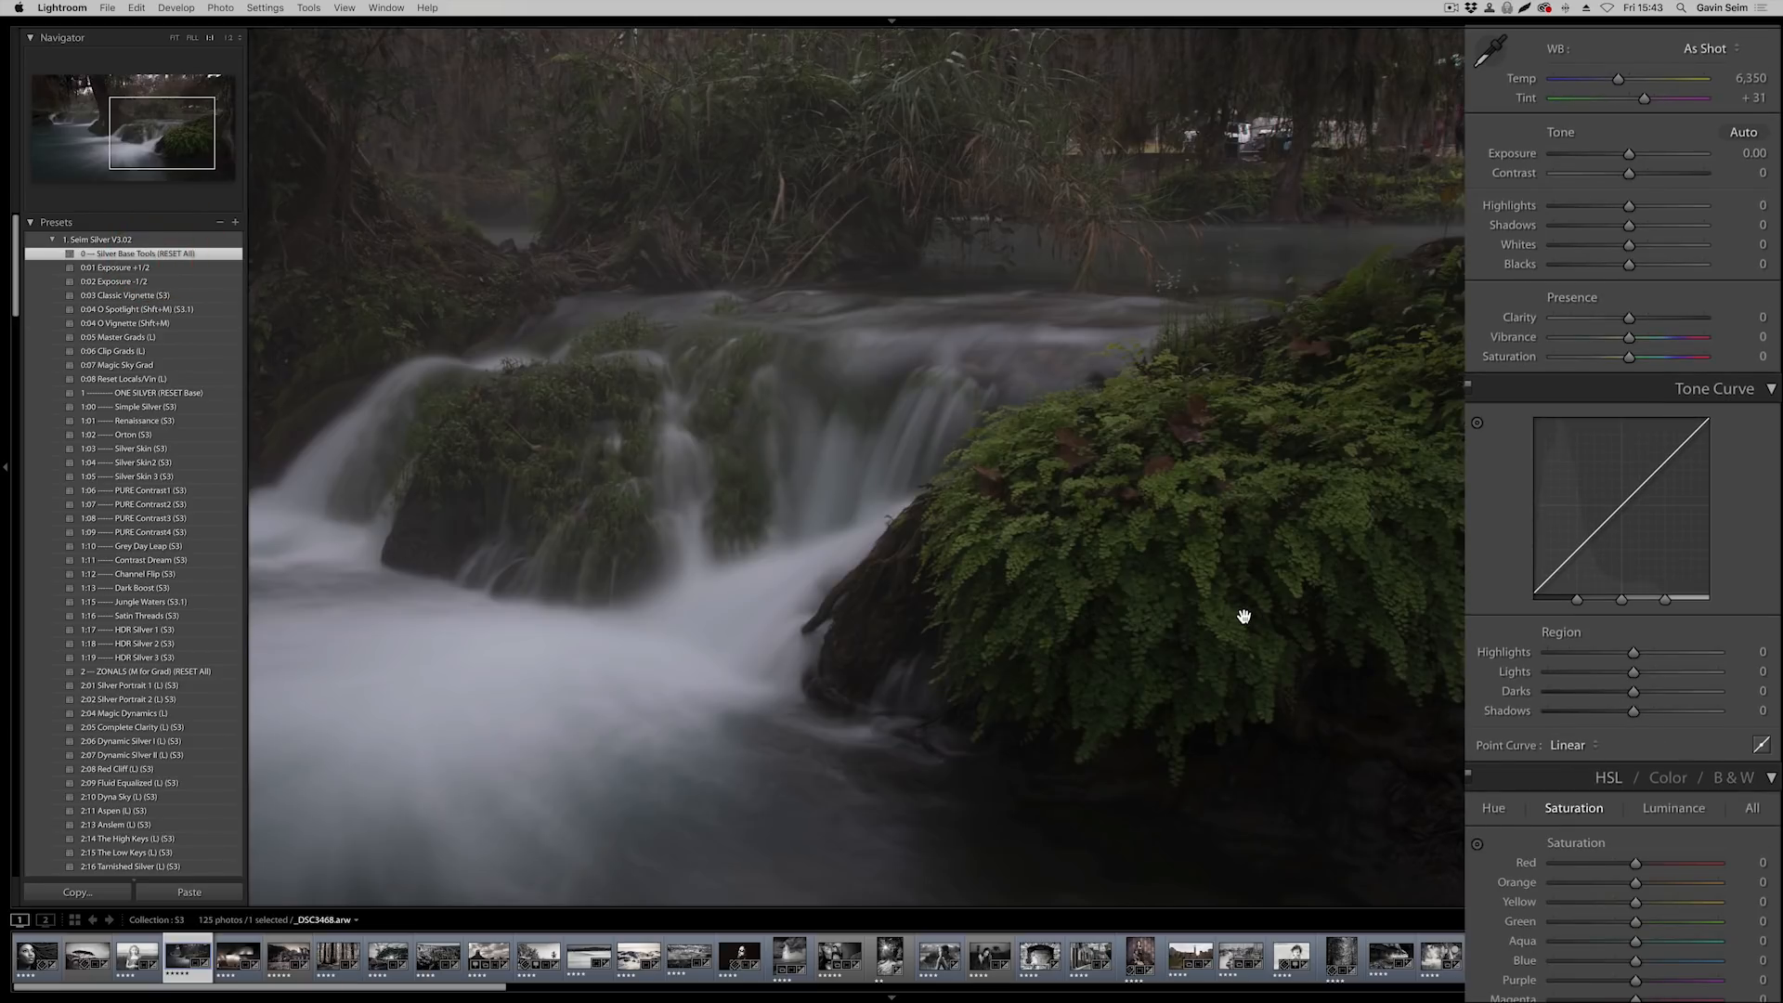
{"action": "key", "text": "super+z"}
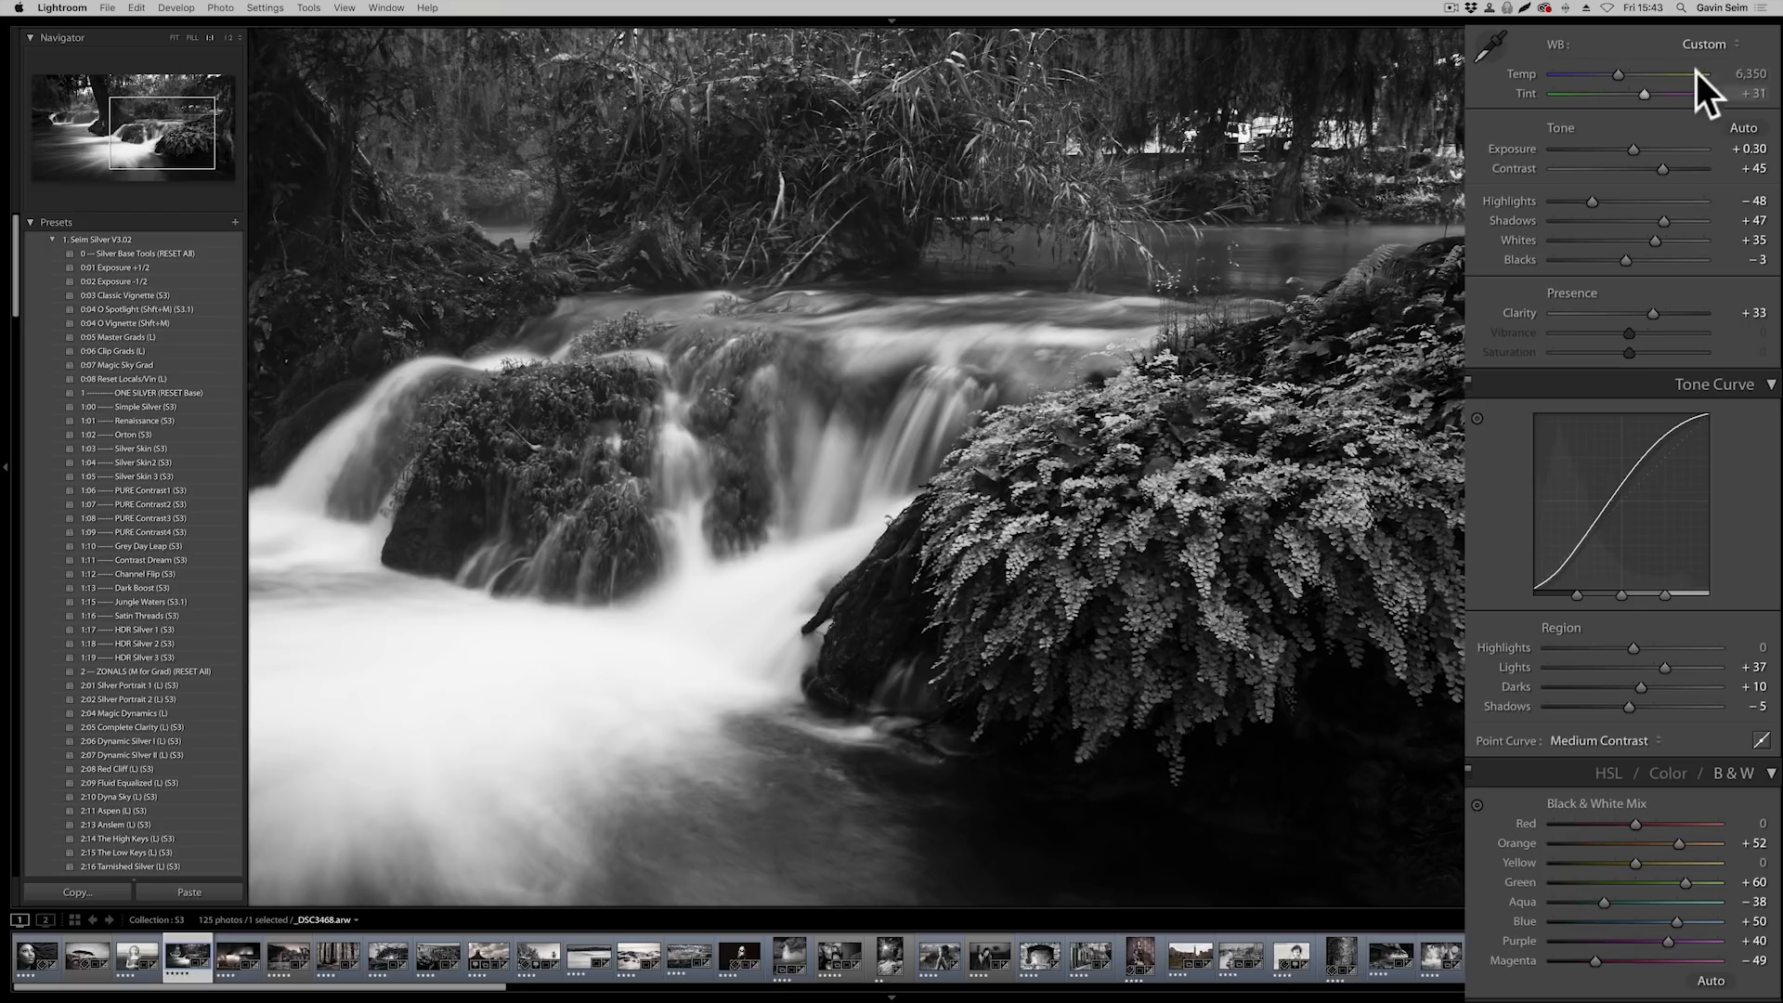
Brighten the greenery by setting Tint to −62 and Temp to 7,017, and lower Exposure to +0.20
{"action": "left_click_drag", "start_coordinate": [1649, 91], "coordinate": [1501, 97]}
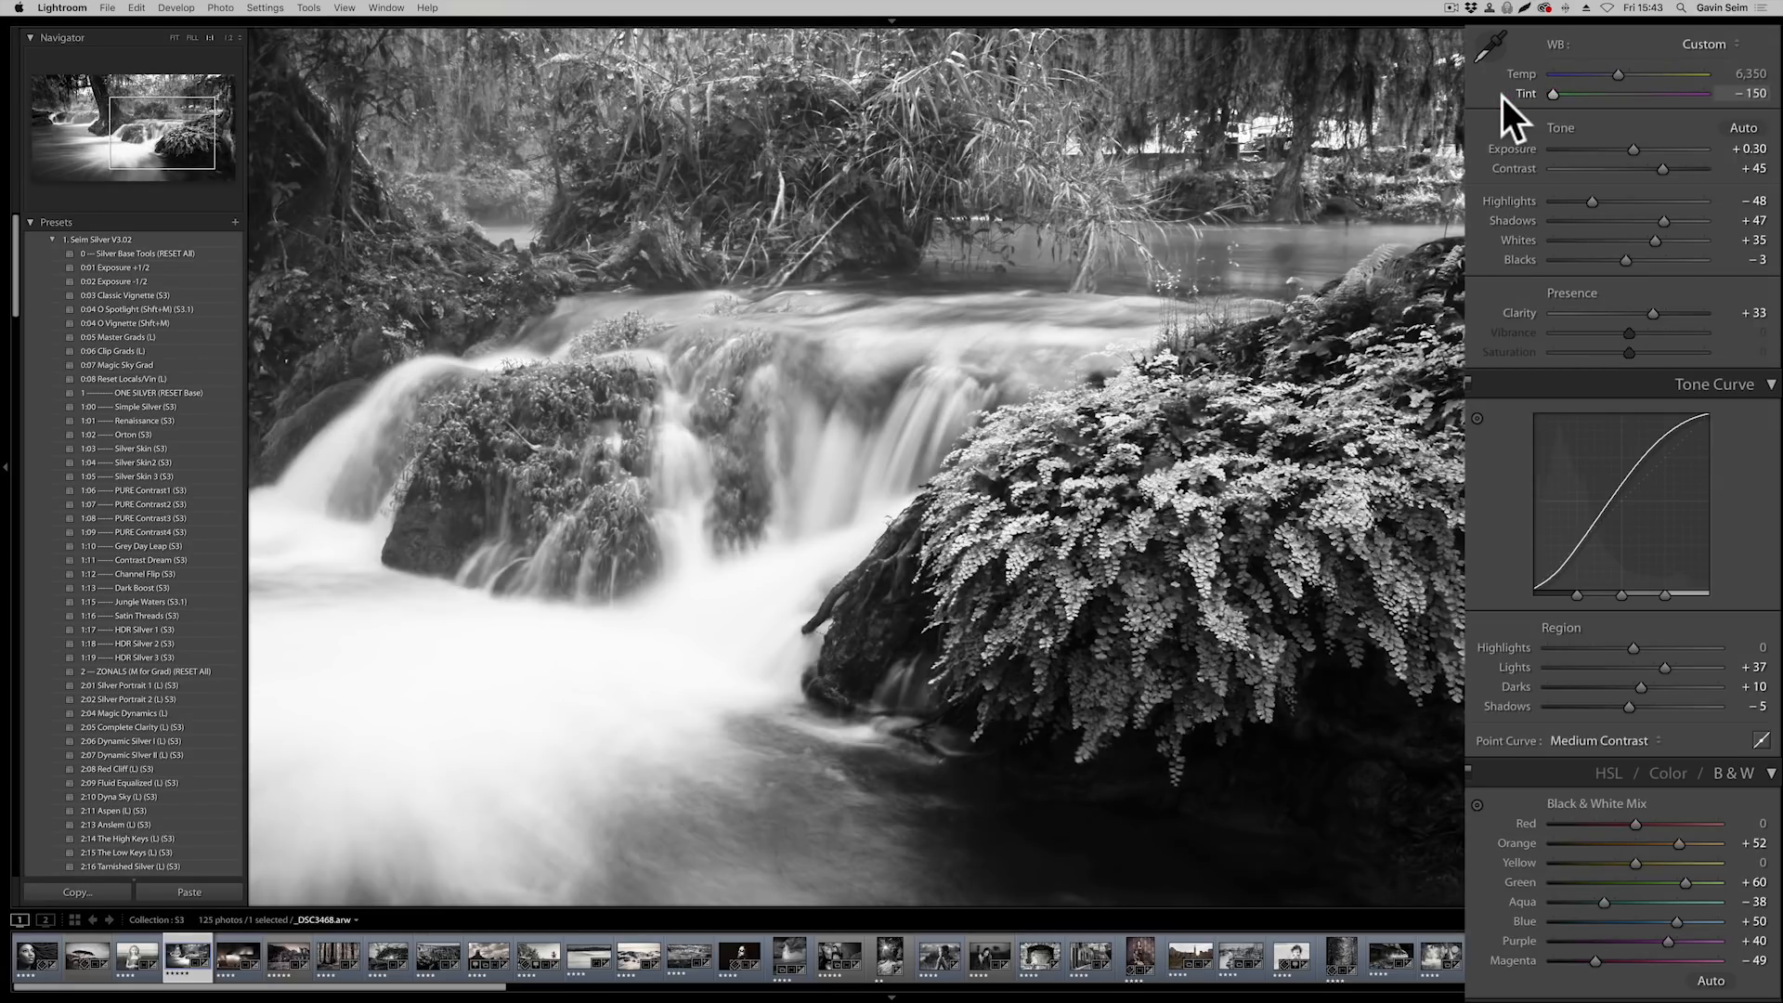
{"action": "left_click_drag", "start_coordinate": [1608, 103], "coordinate": [1605, 102]}
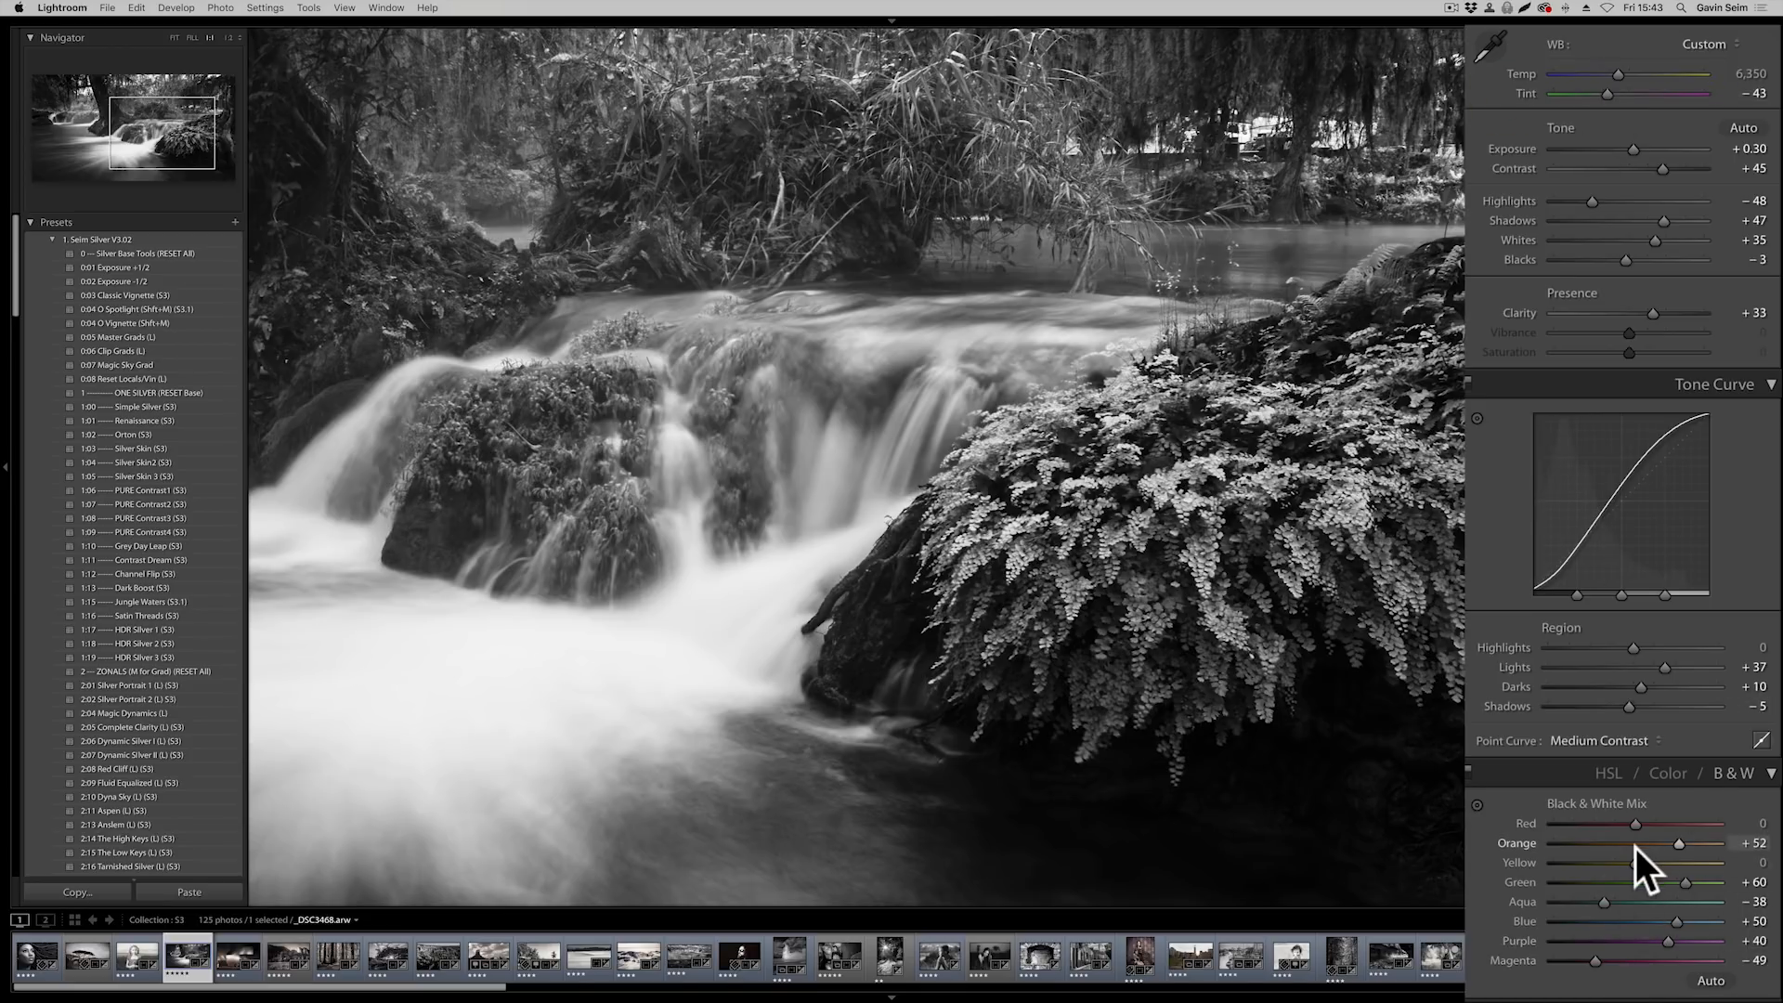
{"action": "left_click_drag", "start_coordinate": [1607, 98], "coordinate": [1604, 97]}
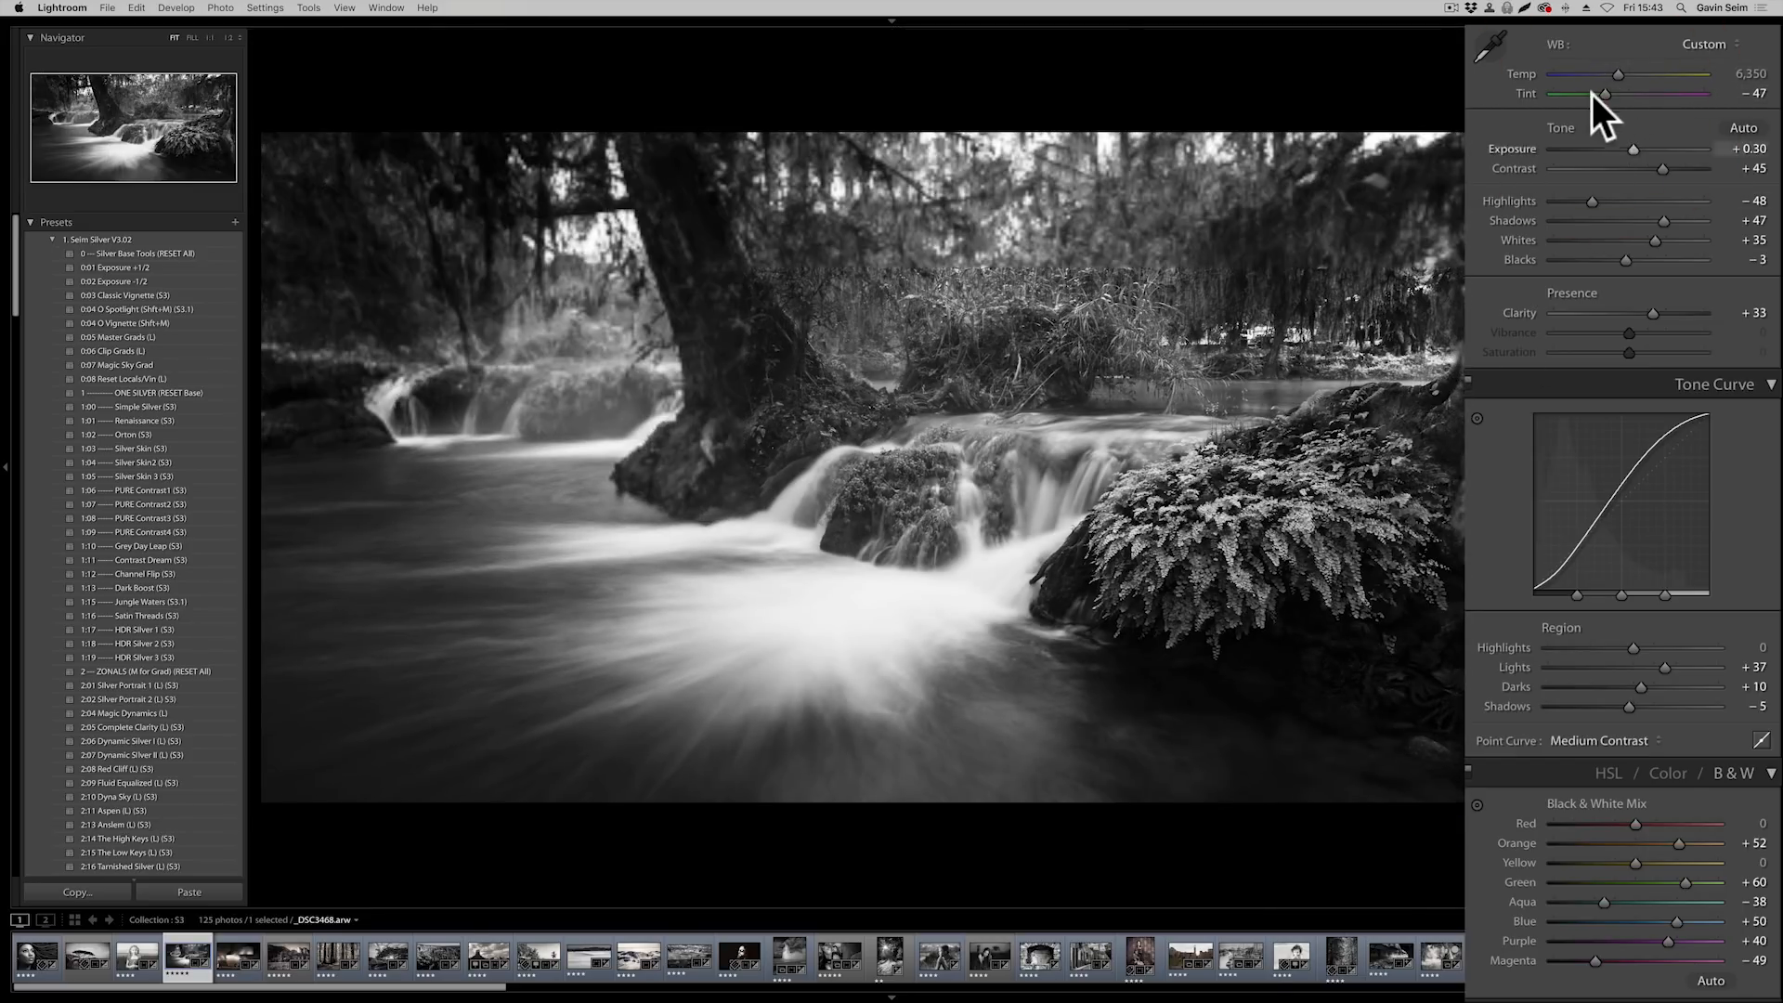
{"action": "left_click_drag", "start_coordinate": [1605, 93], "coordinate": [1605, 92]}
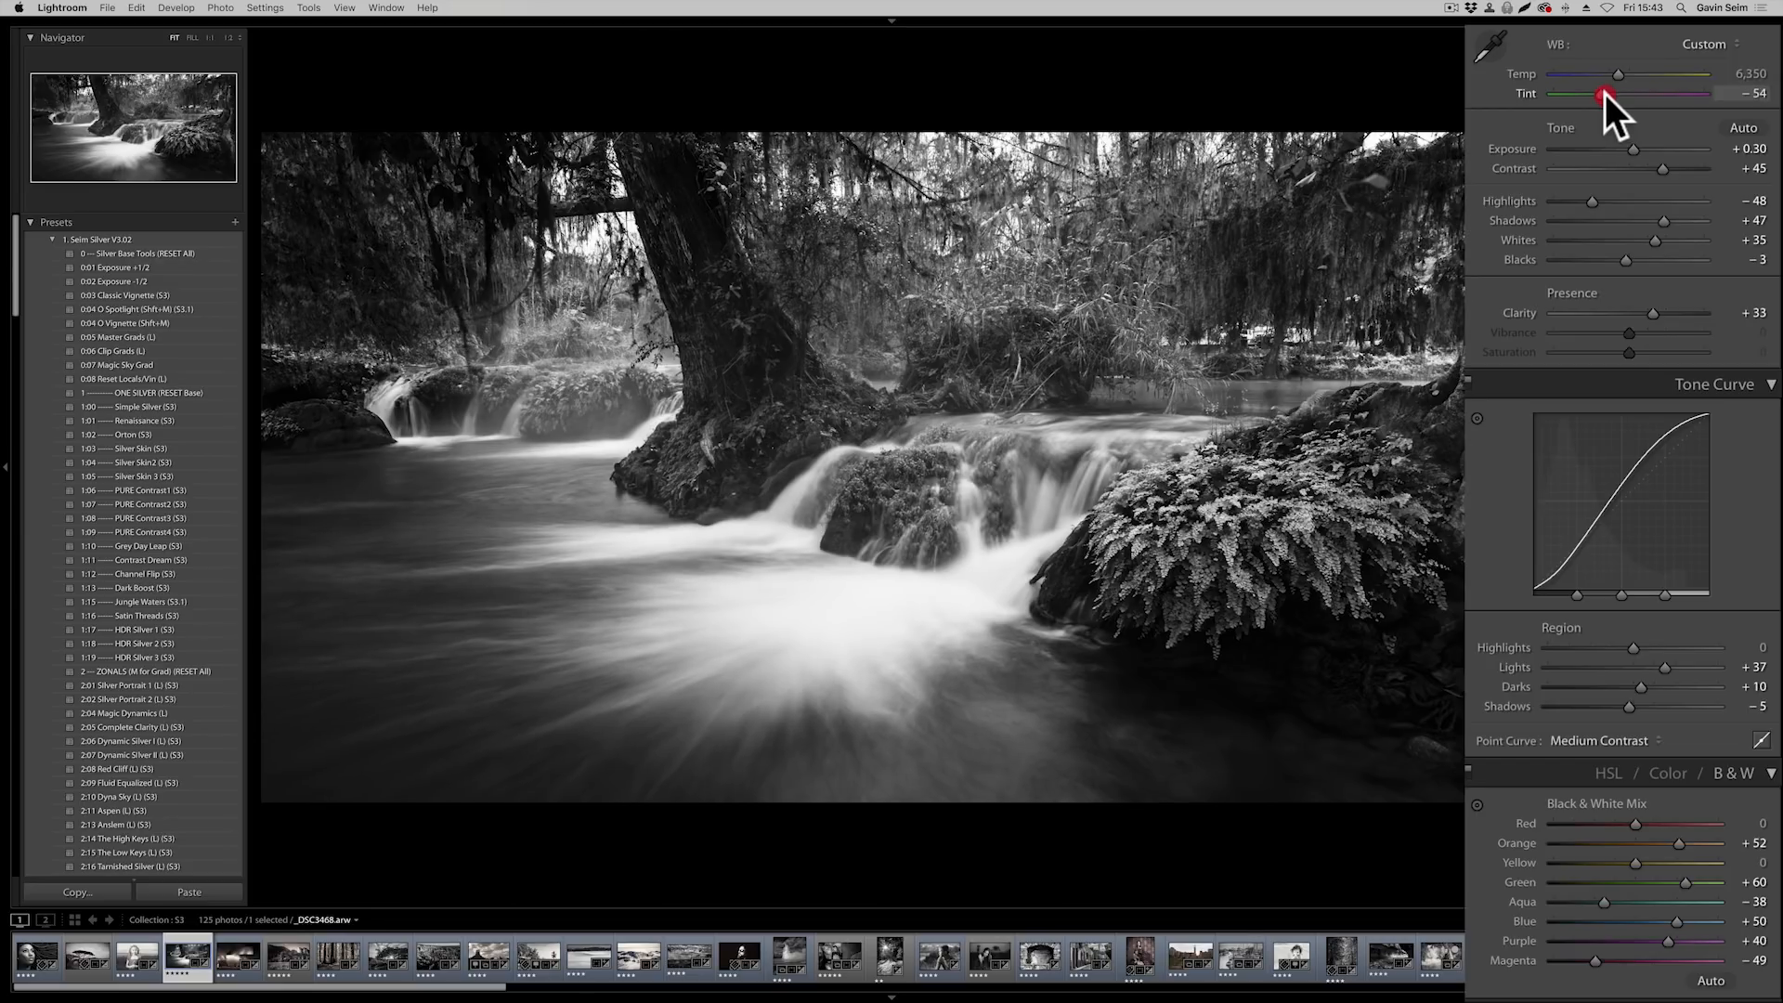
{"action": "left_click_drag", "start_coordinate": [1606, 92], "coordinate": [1606, 93]}
{"action": "left_click_drag", "start_coordinate": [1623, 72], "coordinate": [1624, 74]}
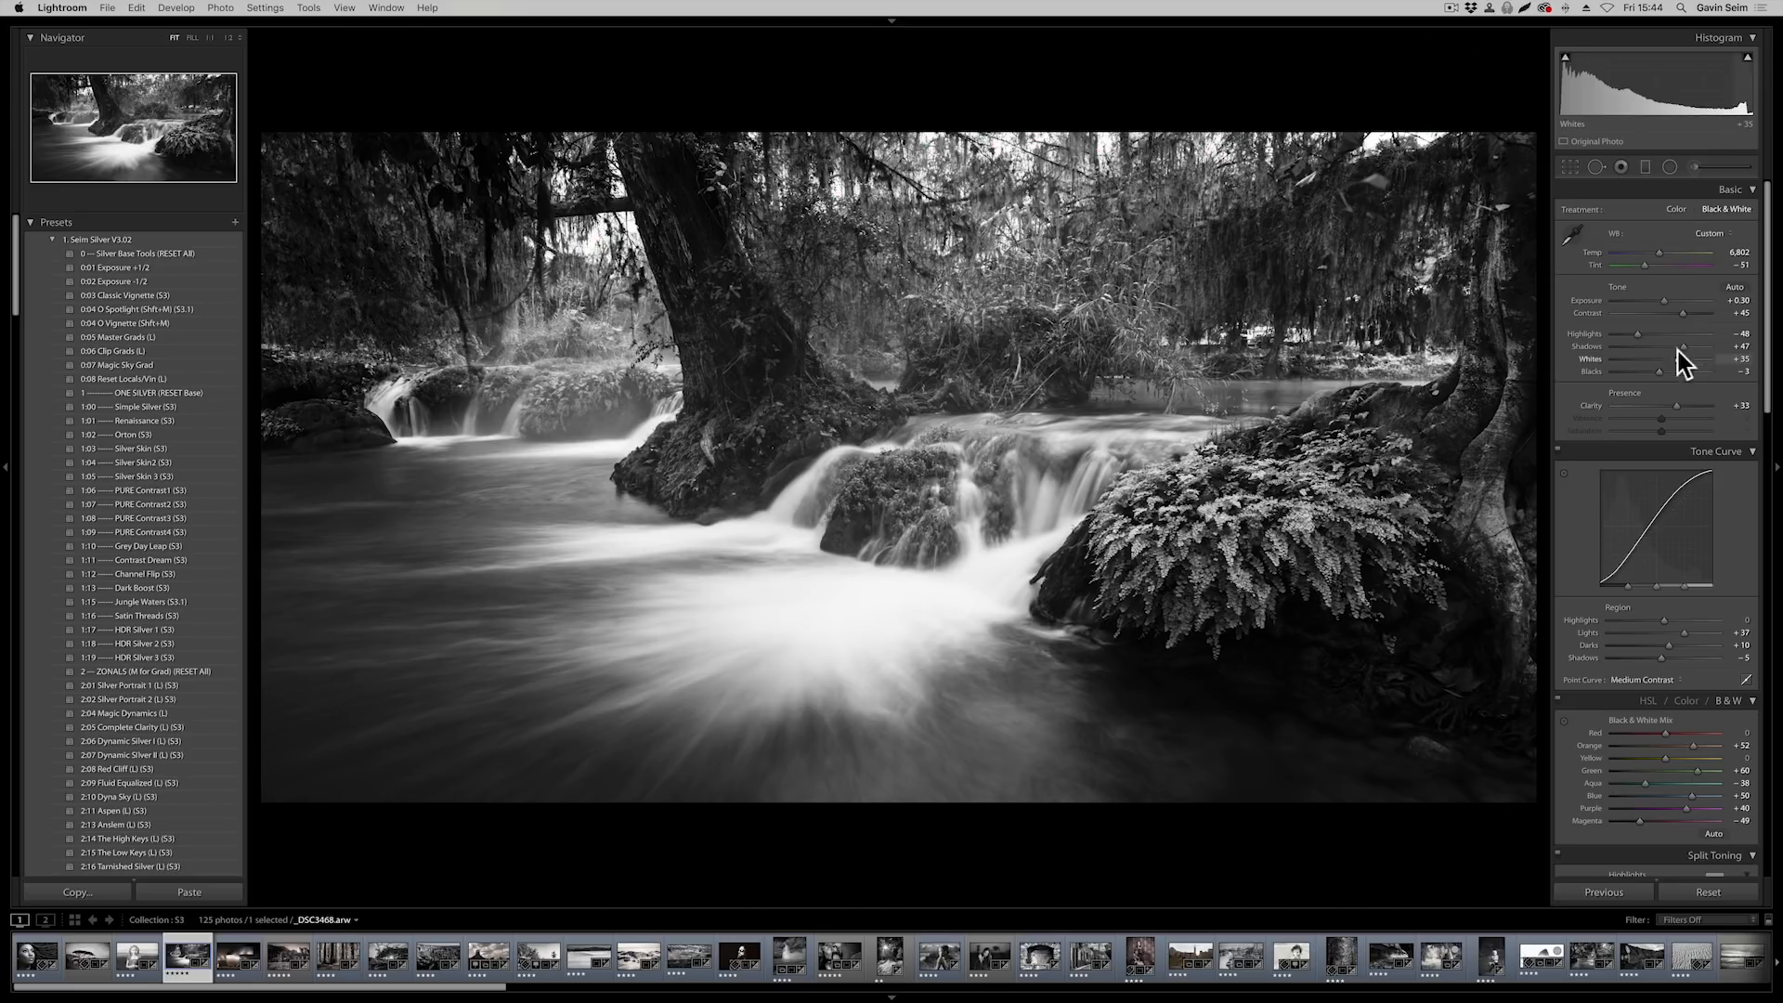
{"action": "left_click", "coordinate": [1662, 254]}
{"action": "left_click_drag", "start_coordinate": [1644, 264], "coordinate": [1663, 299]}
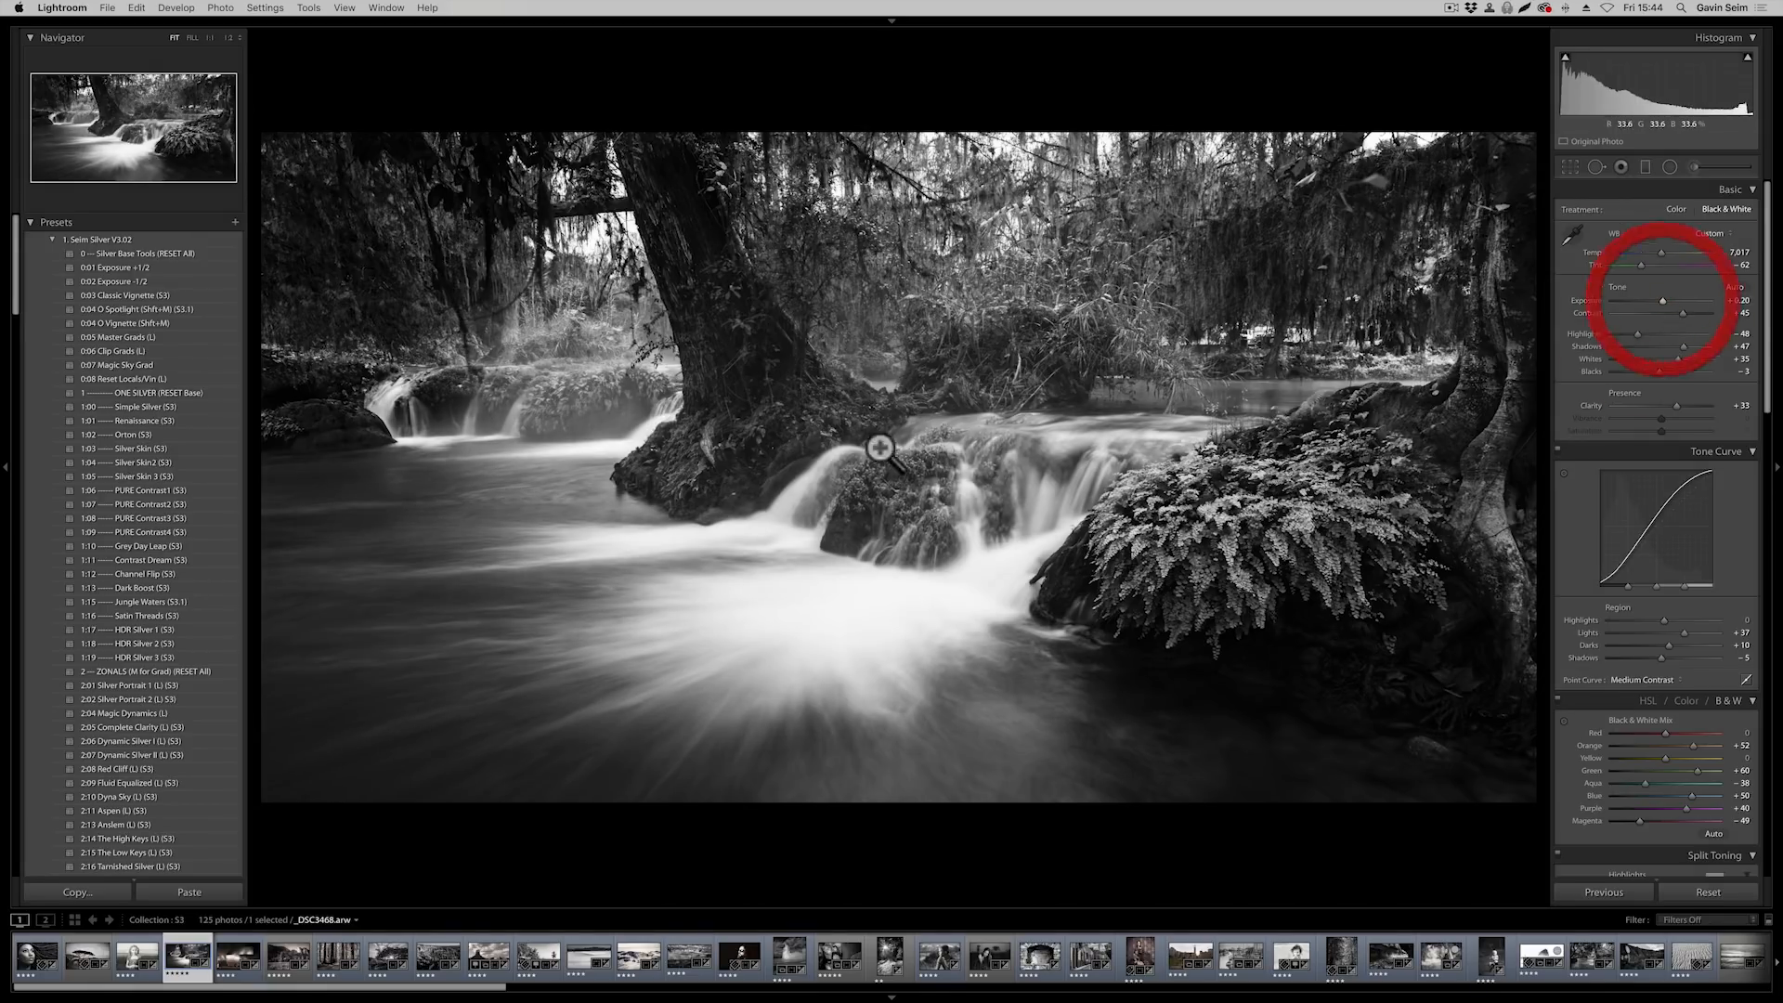
Compare the edit with the unprocessed color original using the Silver Base Tools reset, restore the edit, and hide Lightroom to reach the desktop
{"action": "left_click", "coordinate": [182, 252]}
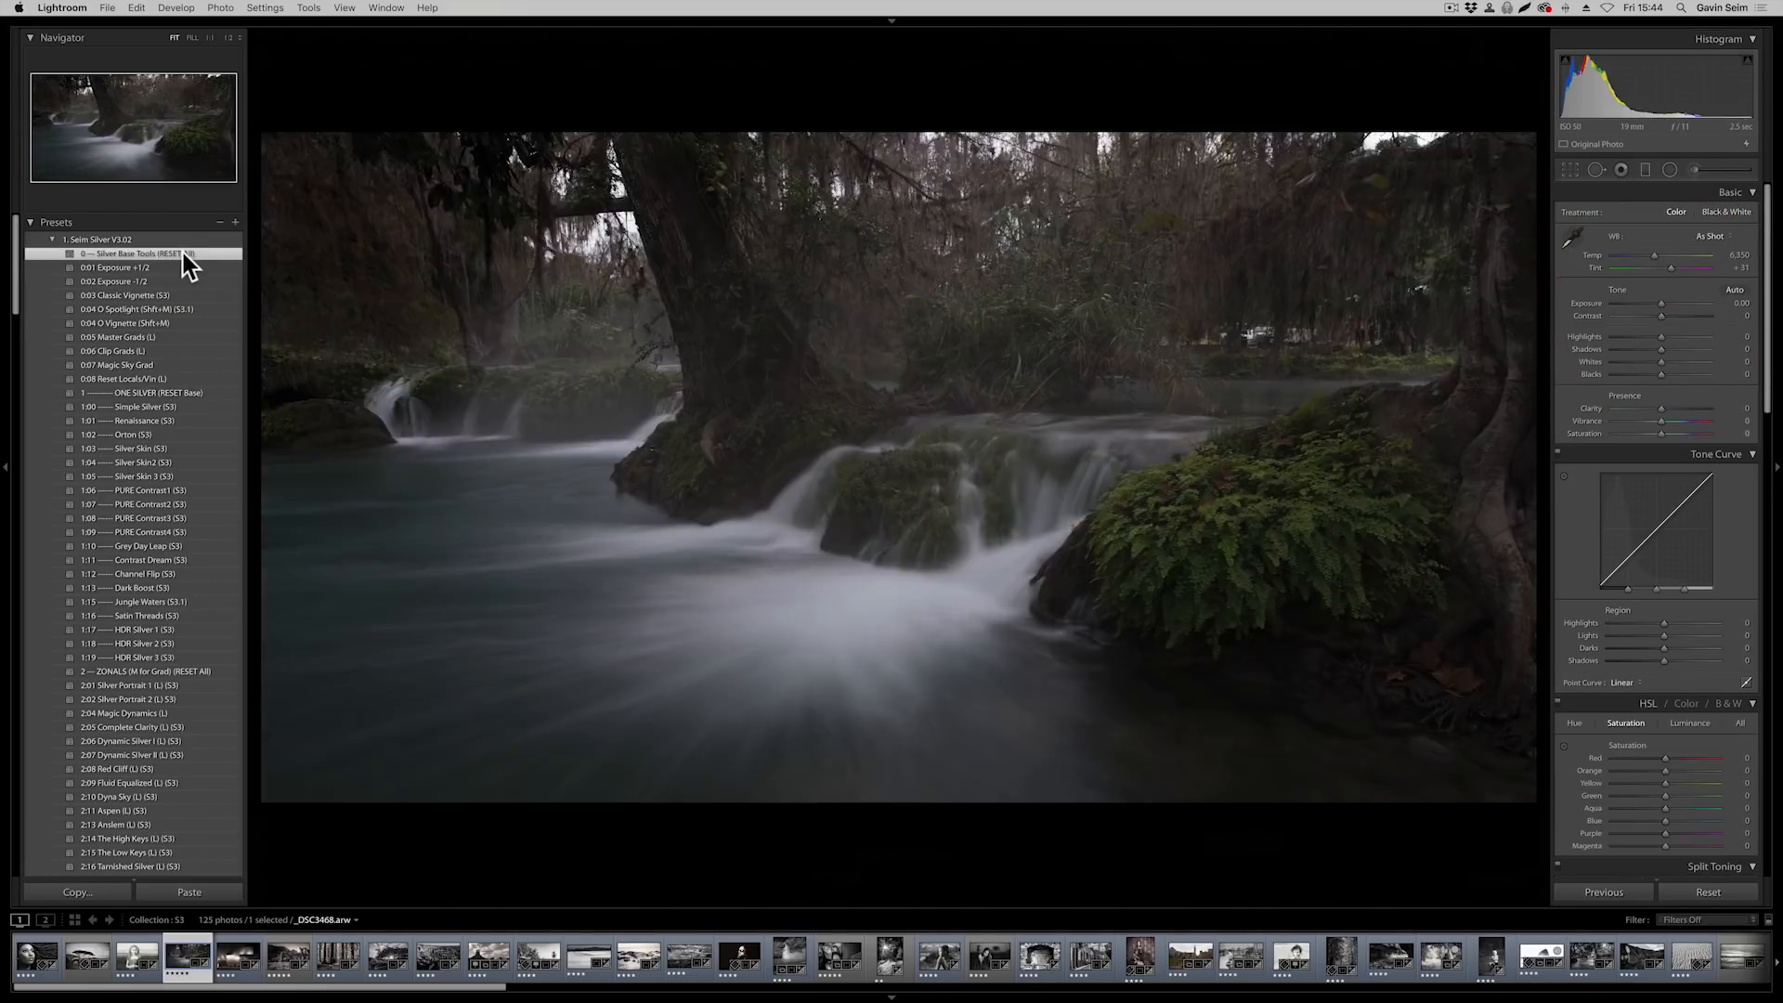
{"action": "key", "text": "super+z"}
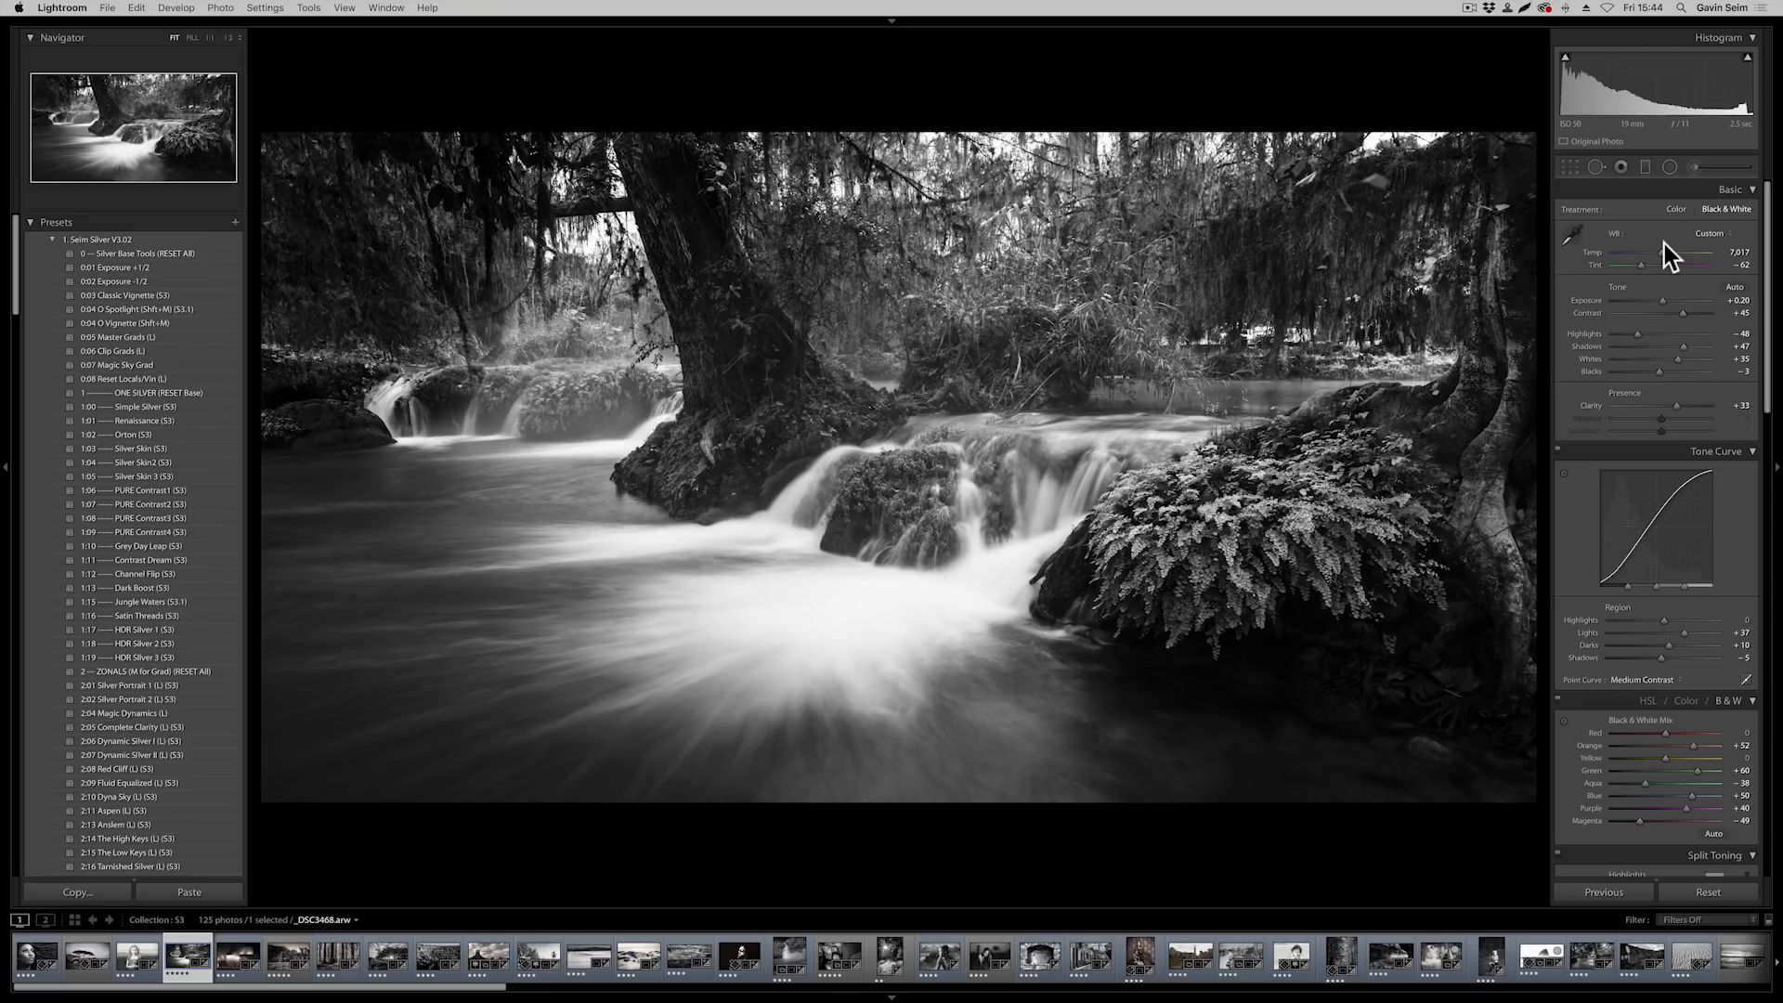
{"action": "key", "text": "super+h"}
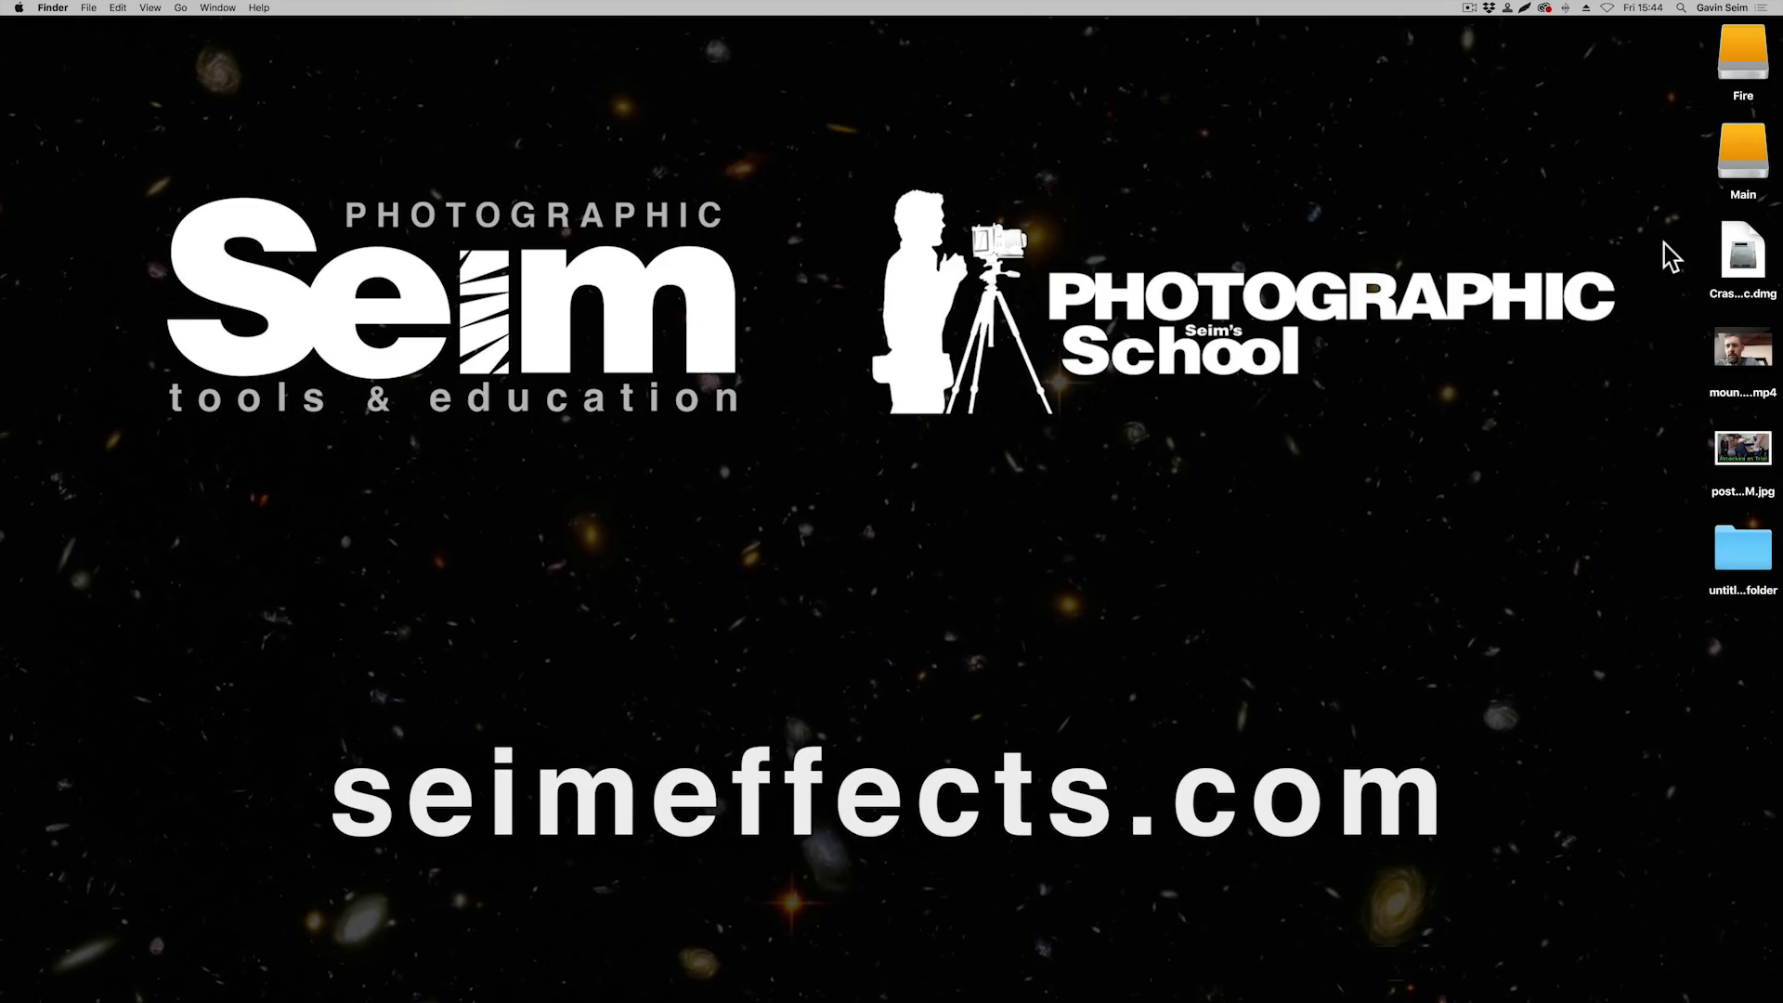